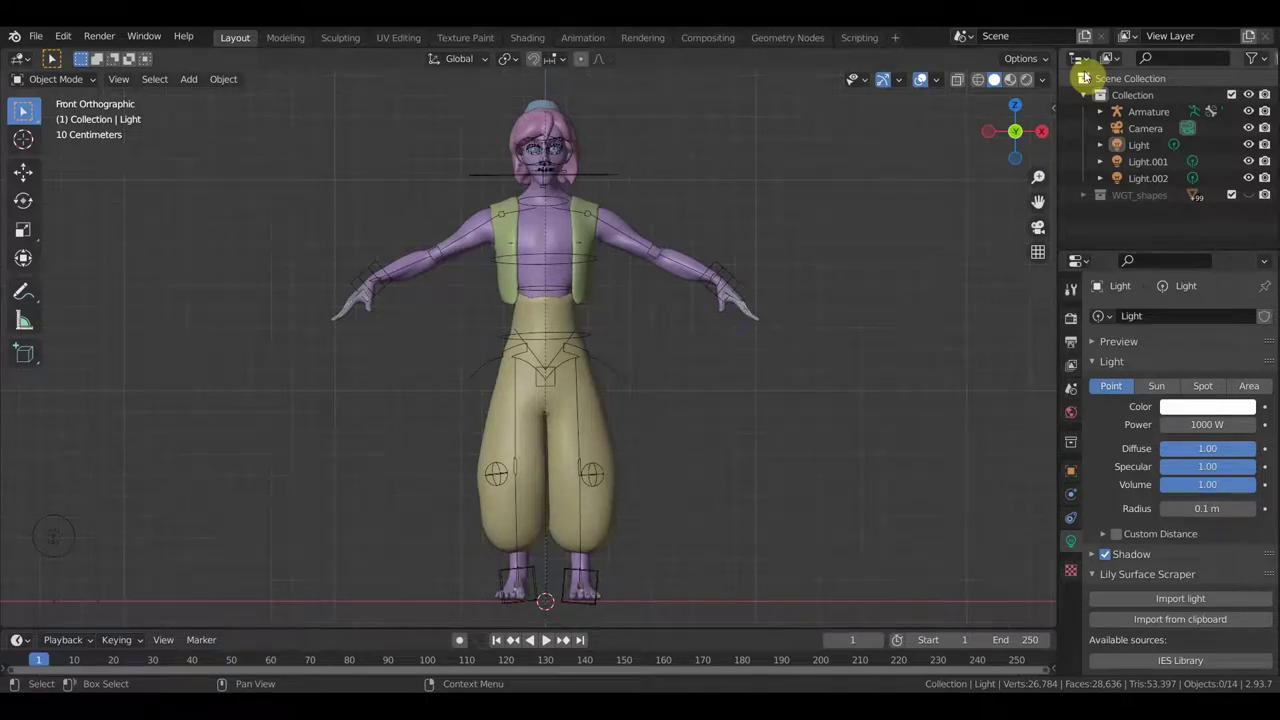
Switch the viewport shading to Material Preview to show the character's textures
mouse_move(819, 230)
middle_down()
mouse_move(843, 251)
mouse_move(914, 257)
mouse_move(735, 263)
middle_up()
click(1011, 81)
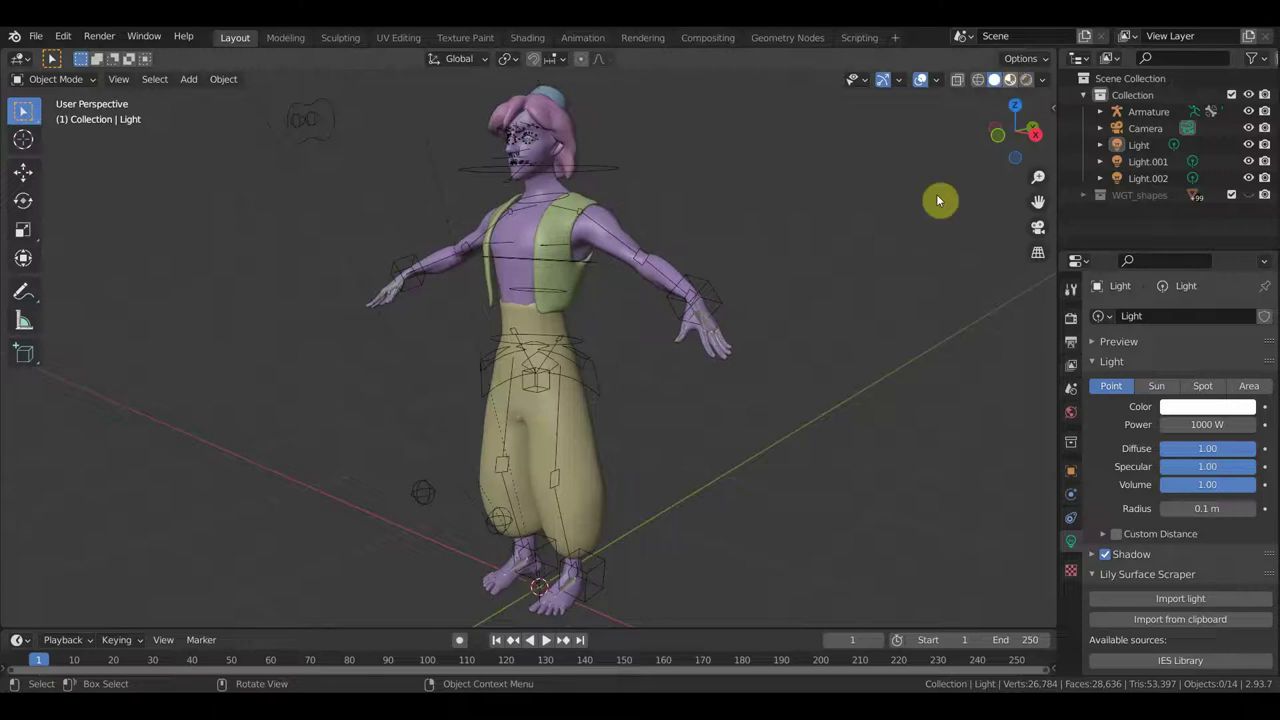
scroll(876, 274, up, 5)
scroll(876, 276, down, 3)
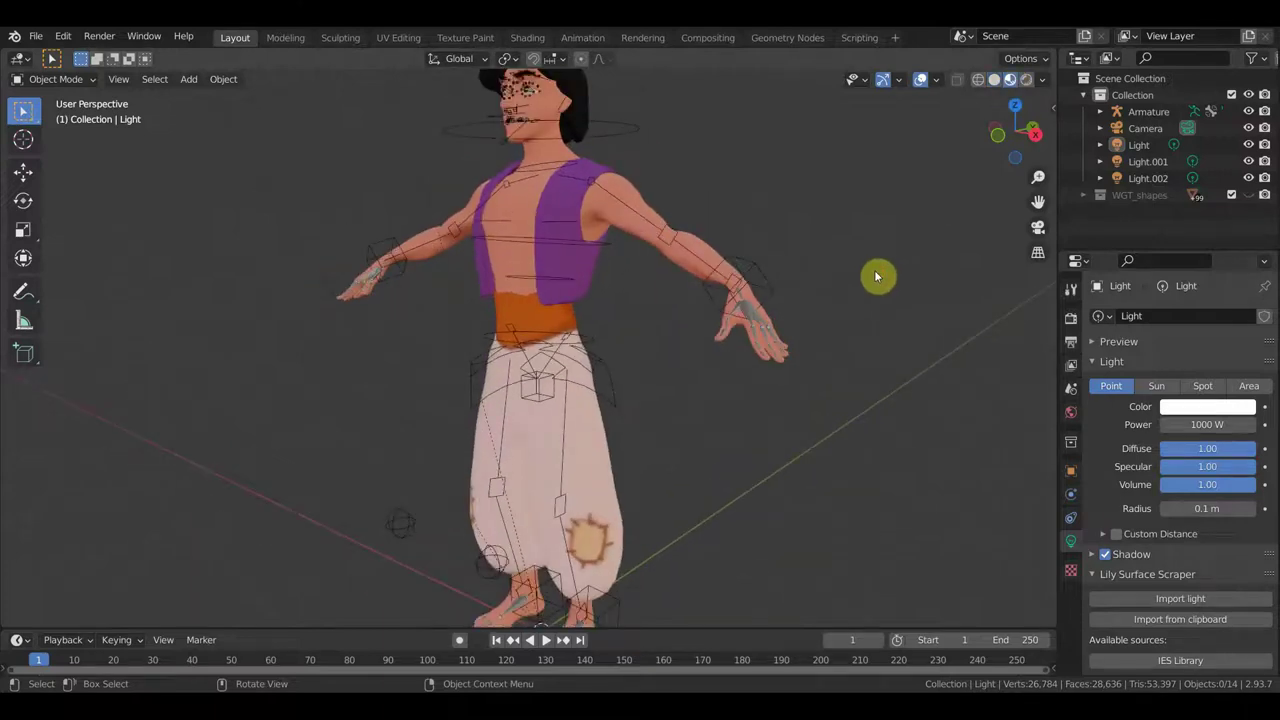
Frame the whole character in the straight-on front view
key(KP_1)
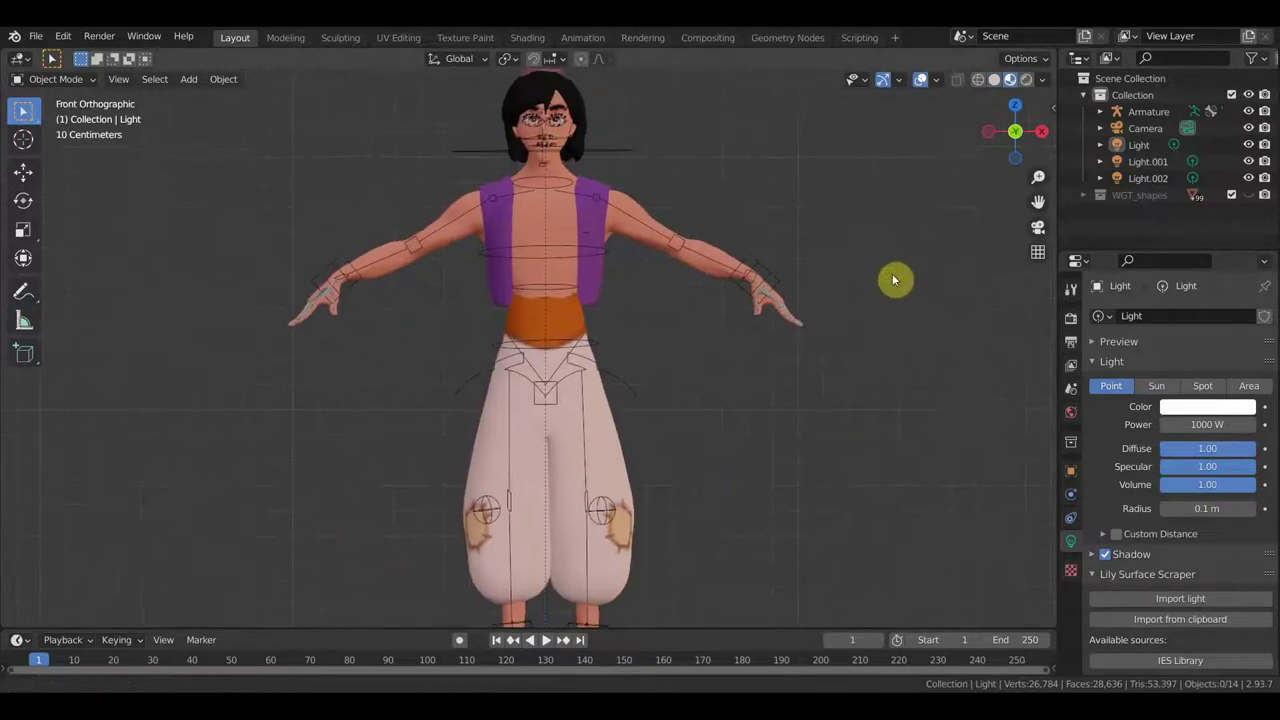
scroll(896, 268, down, 1)
scroll(892, 271, down, 1)
scroll(889, 269, down, 1)
shift+middle_drag(889, 269, 889, 258)
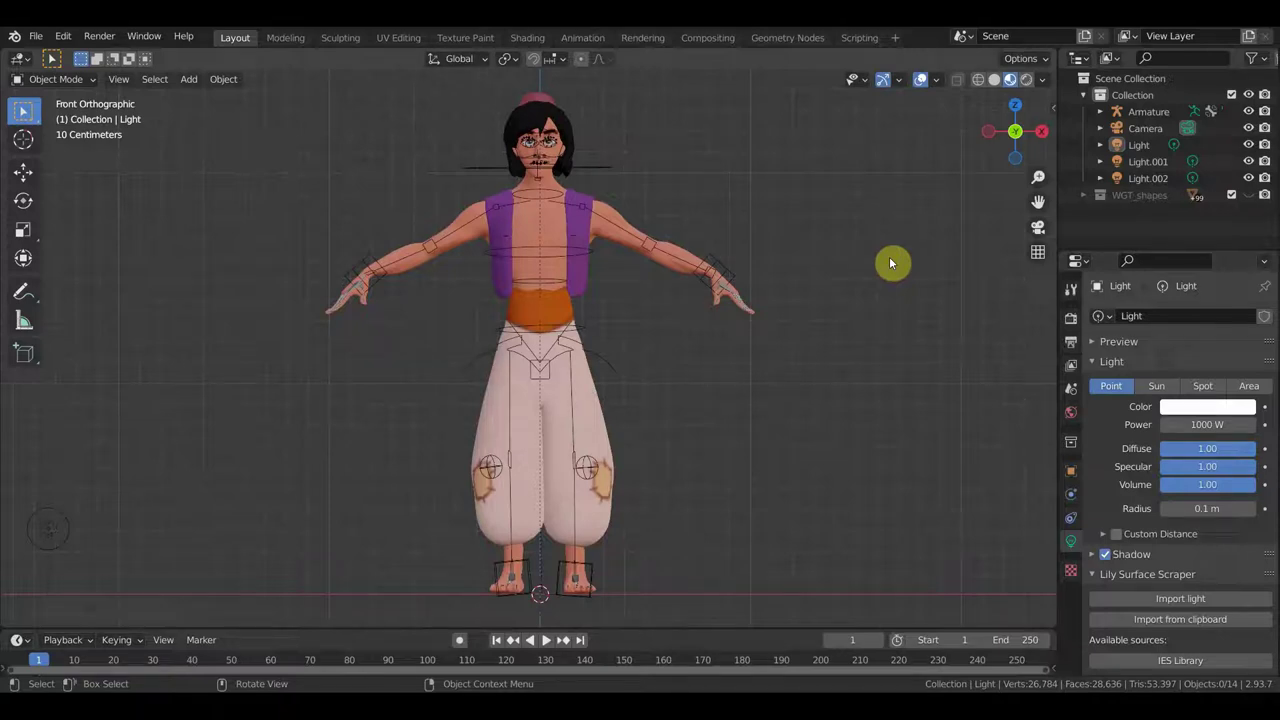
Select the character's armature and switch it into Pose Mode
click(525, 566)
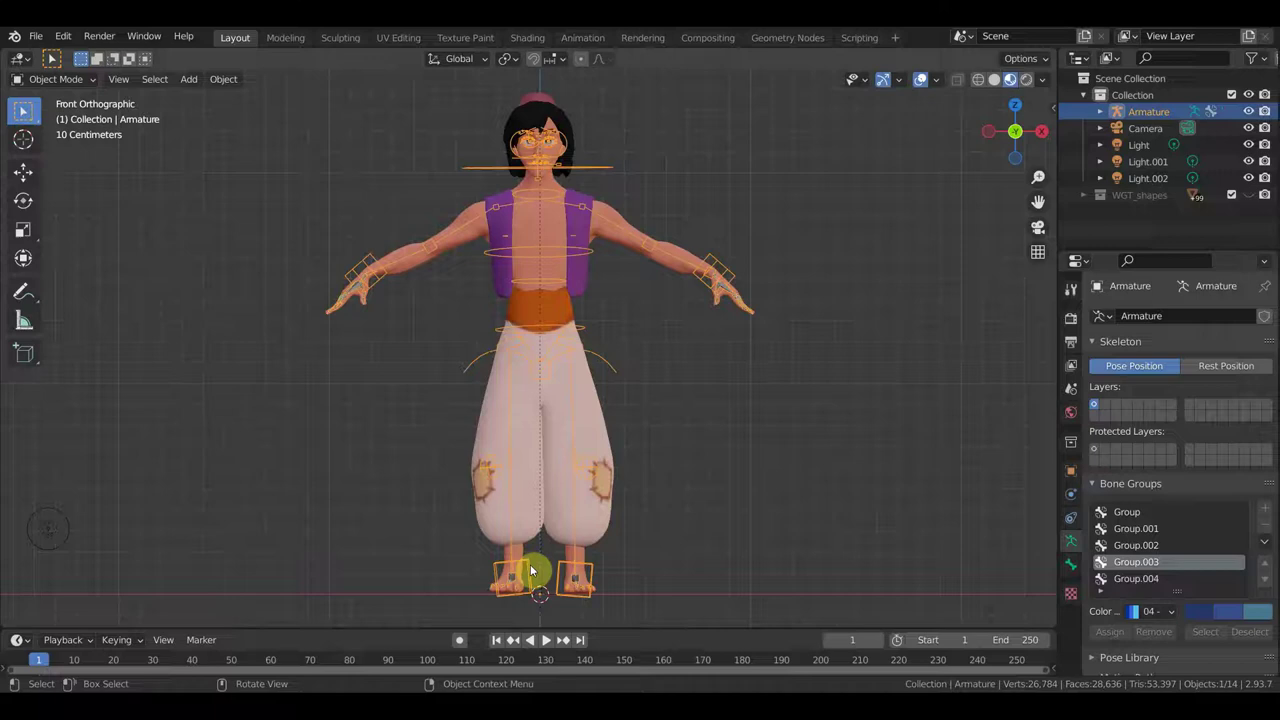
click(60, 80)
click(51, 135)
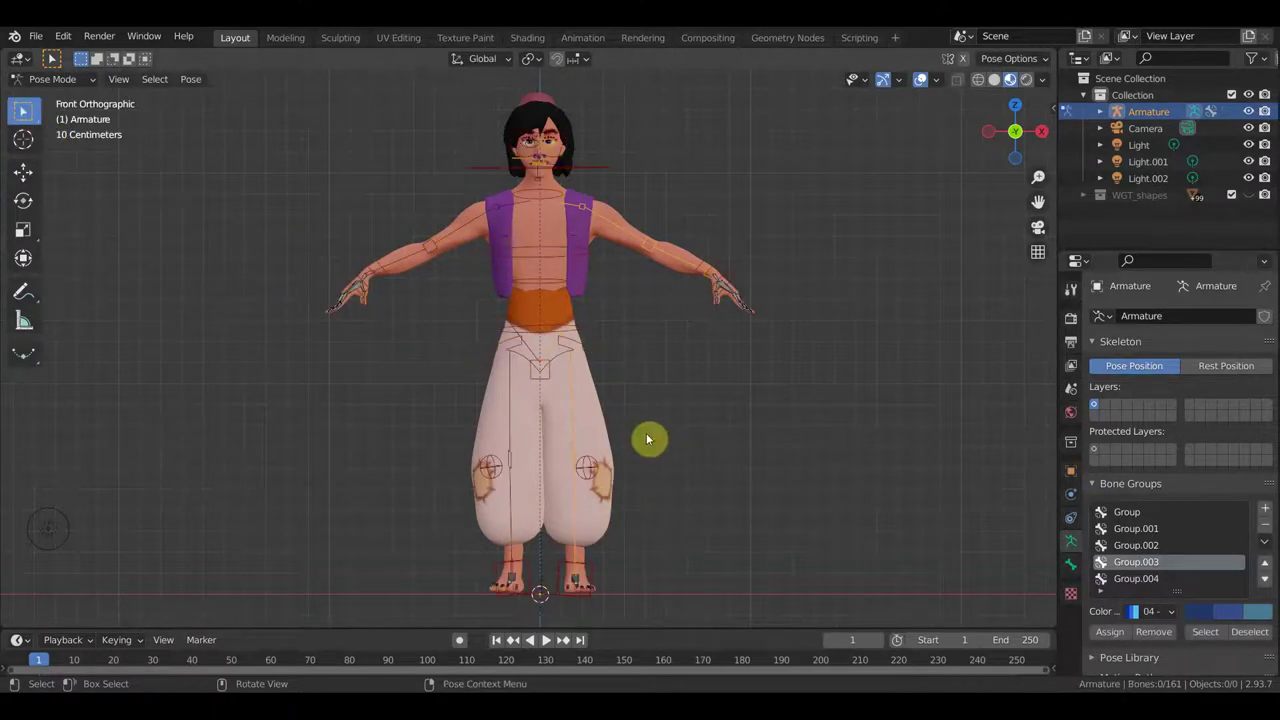
scroll(647, 440, up, 1)
shift+middle_drag(716, 458, 709, 405)
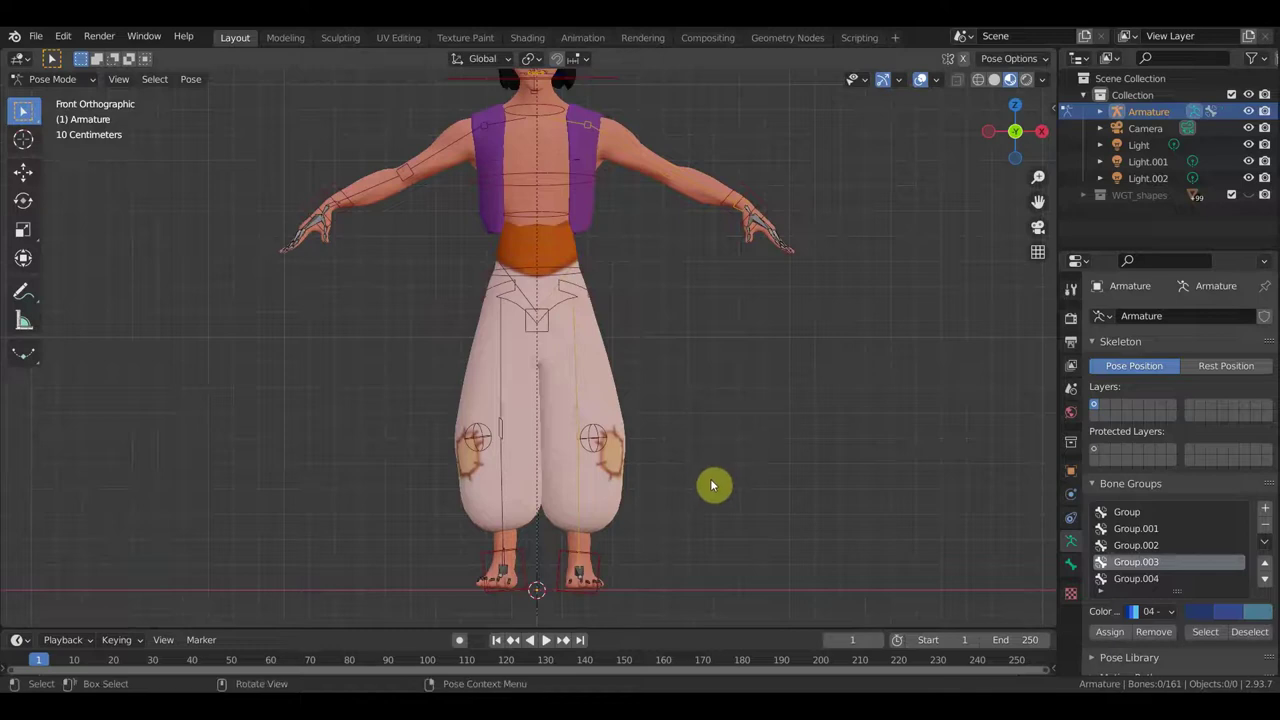
Test-raise the left foot control bone, then undo the move
click(524, 553)
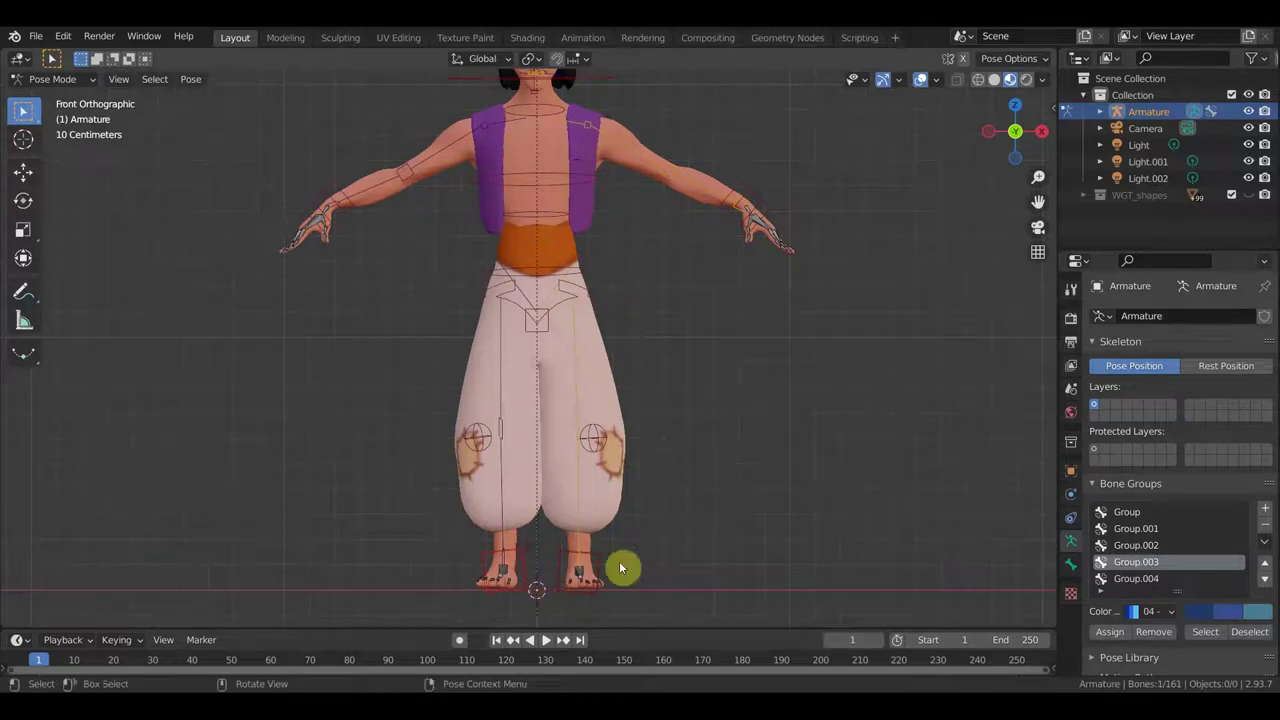
key(g)
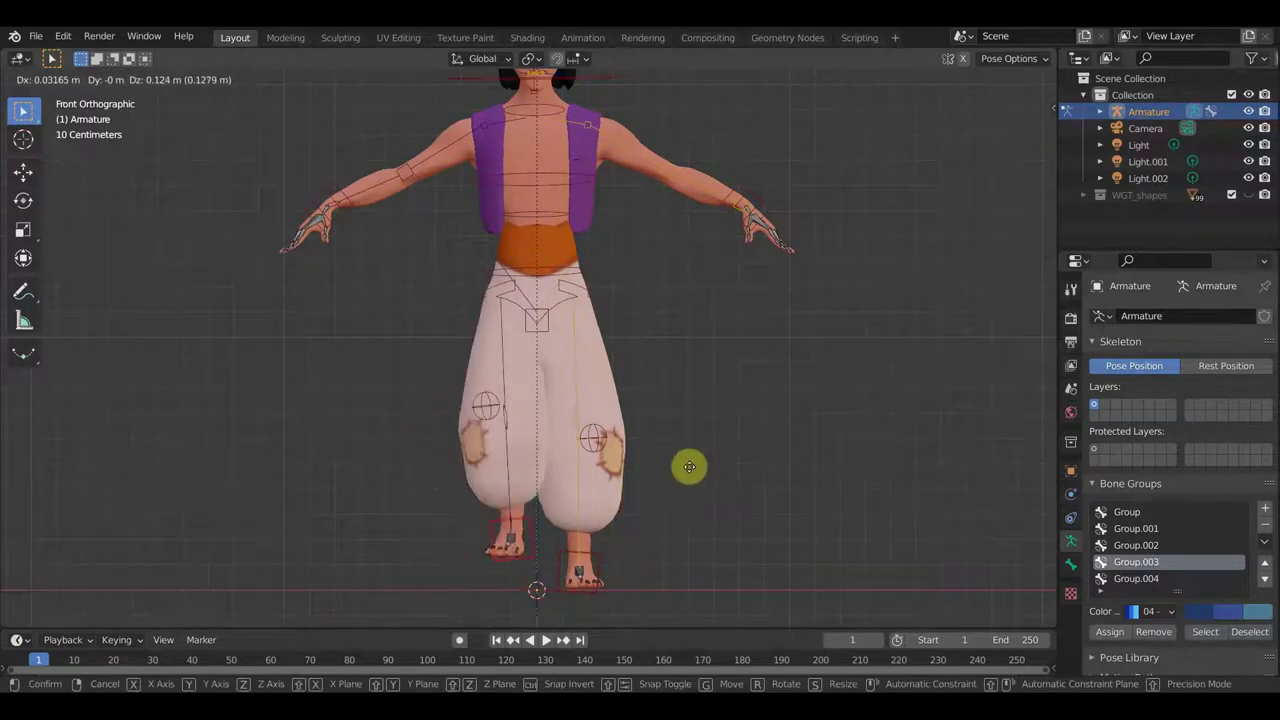
click(667, 510)
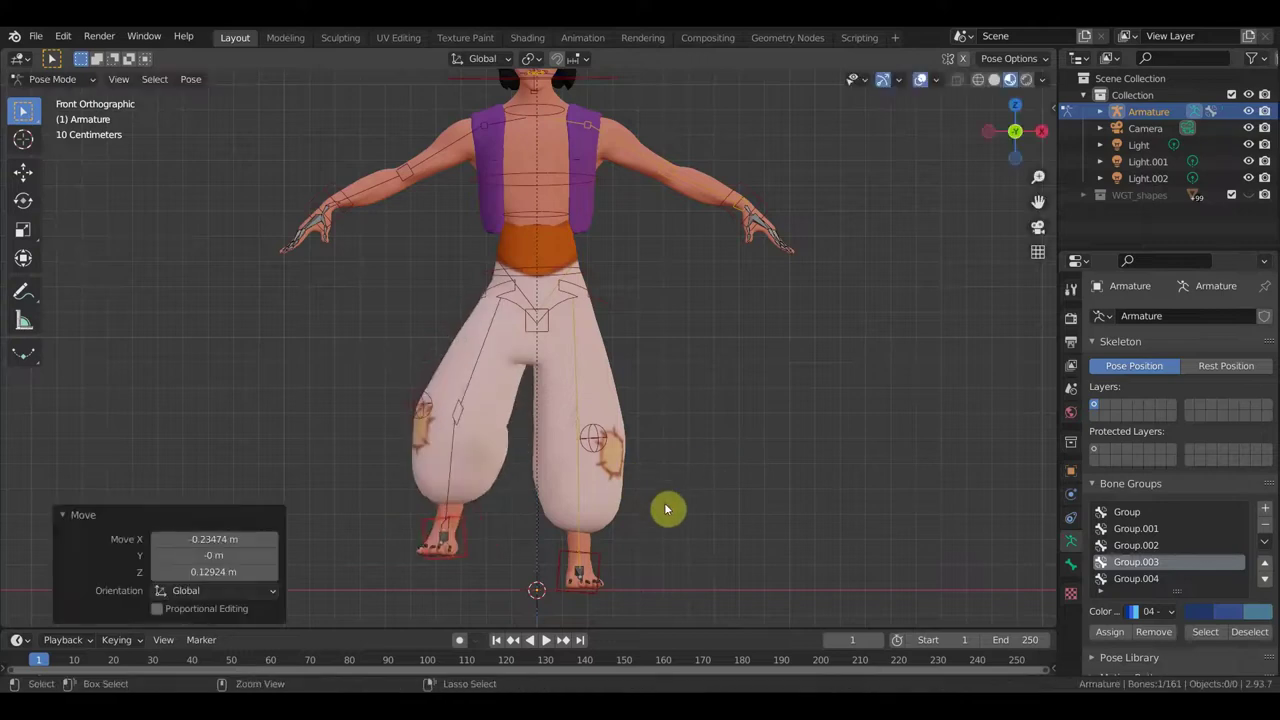
key(ctrl+z)
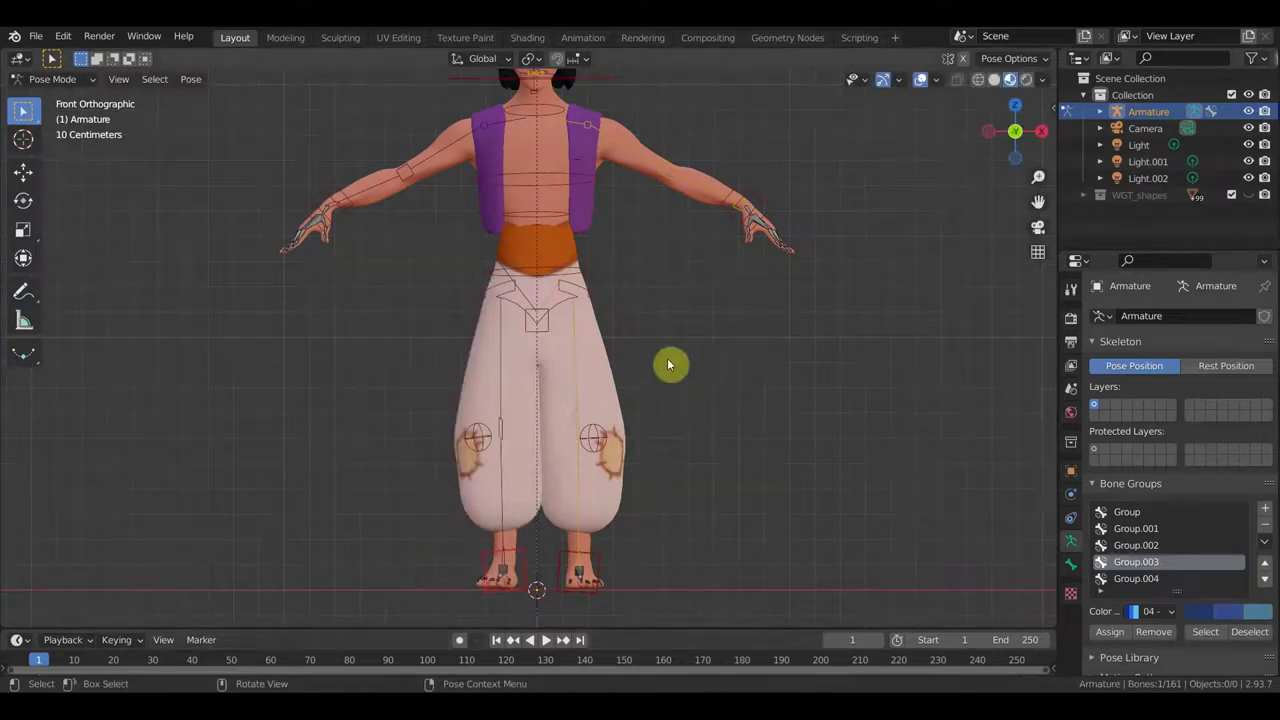
Select the pelvis control bone and start moving it down
shift+middle_drag(666, 363, 678, 402)
click(579, 363)
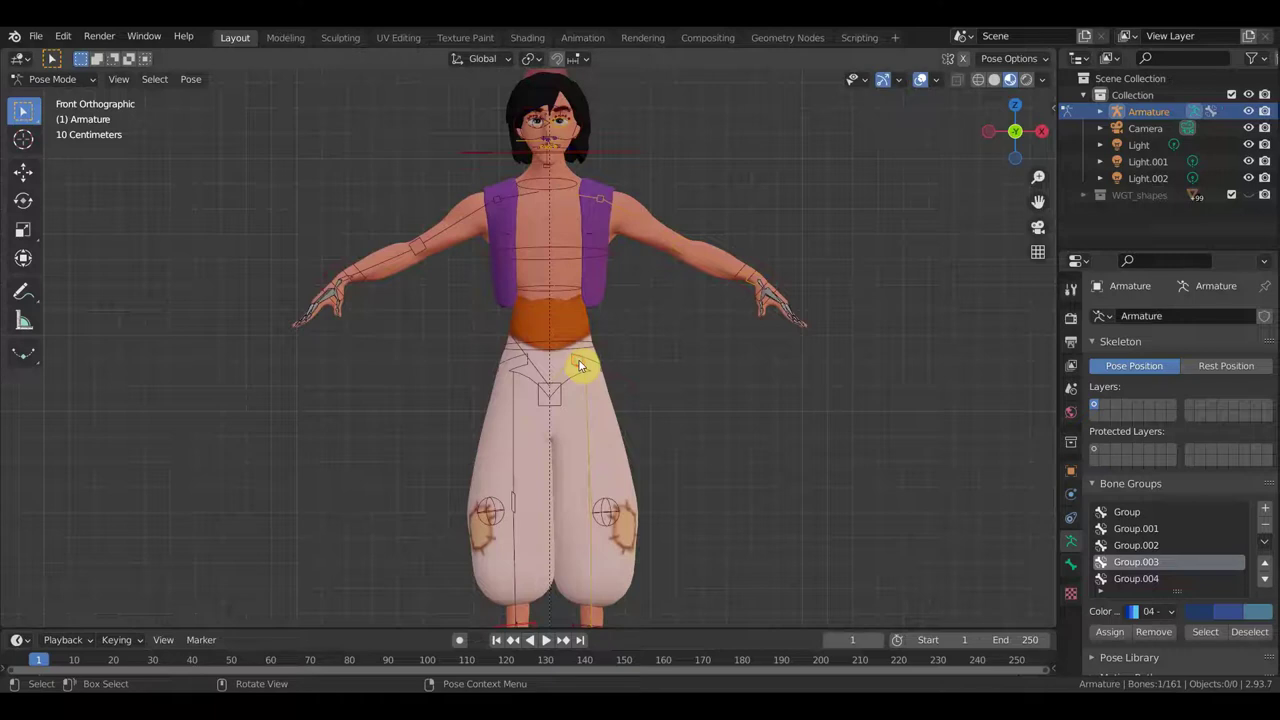
key(g)
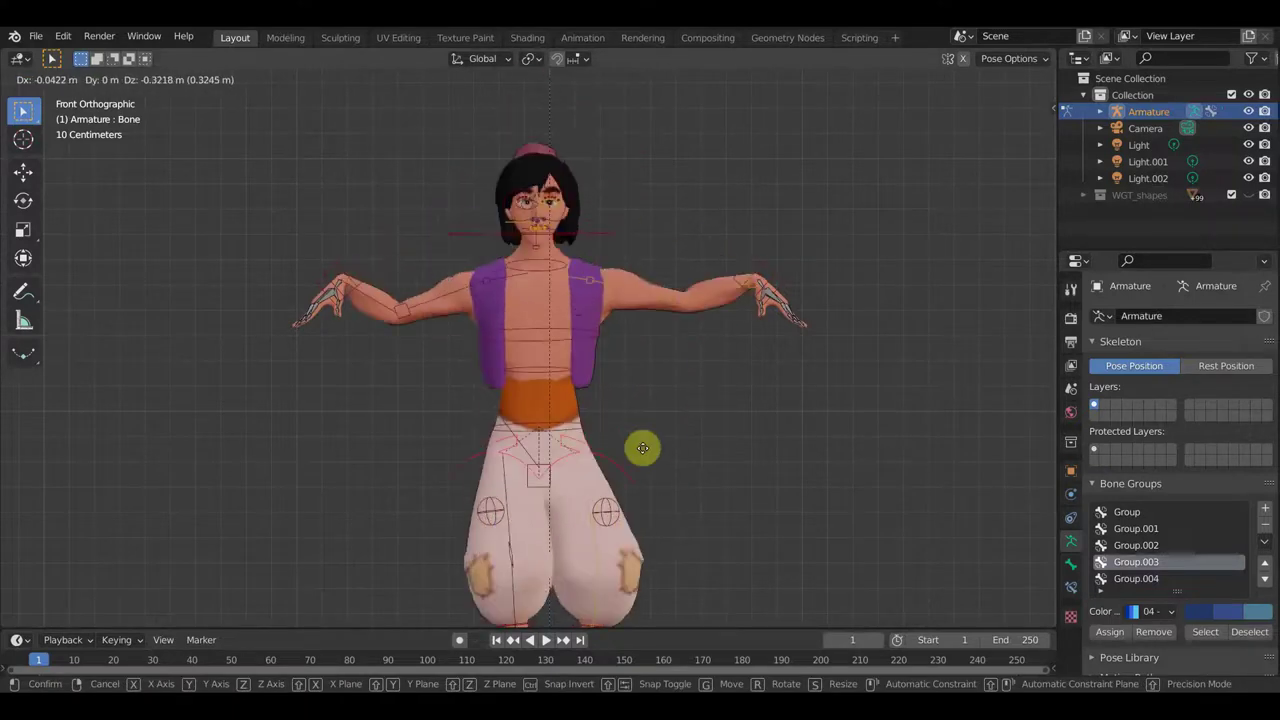
Confirm the pelvis lowered about 0.32 m, crouching the legs
click(645, 450)
mouse_move(666, 457)
middle_down()
mouse_move(435, 515)
mouse_move(523, 349)
mouse_move(617, 414)
mouse_move(655, 406)
middle_up()
scroll(435, 515, up, 4)
scroll(486, 394, down, 2)
Test-move the trouser knee control, then undo it and the body lowering
click(482, 373)
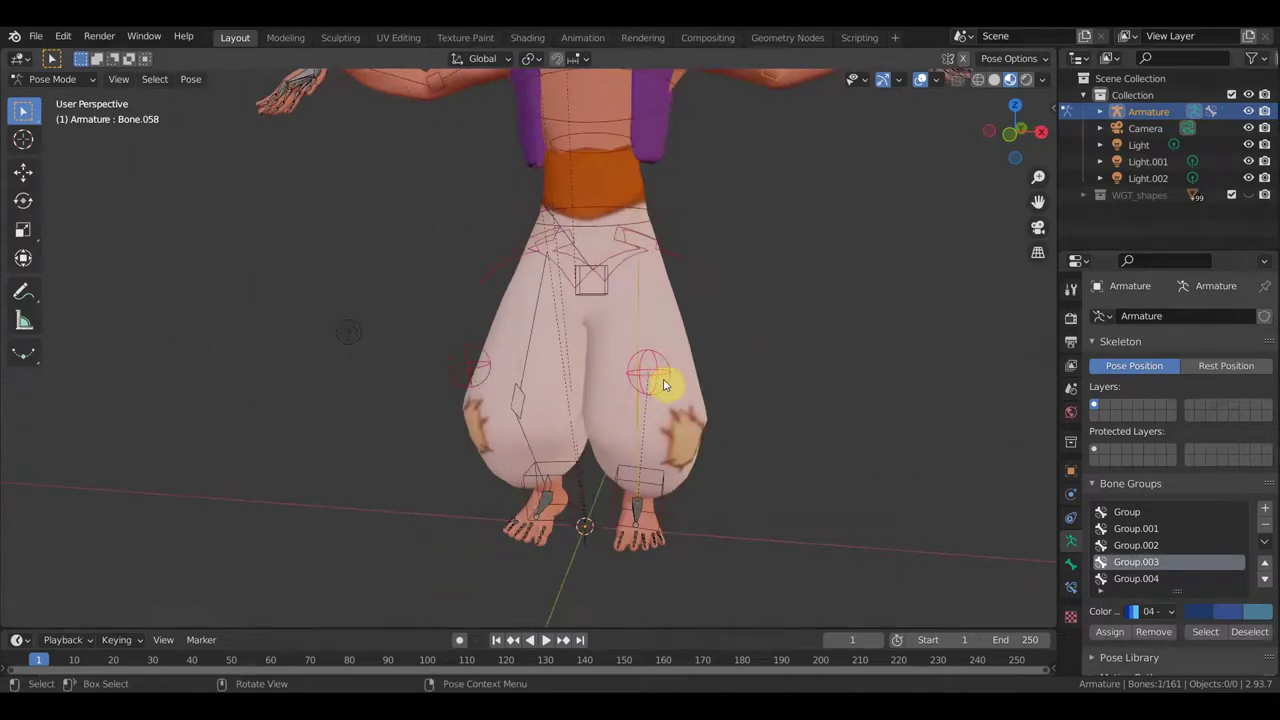
key(g)
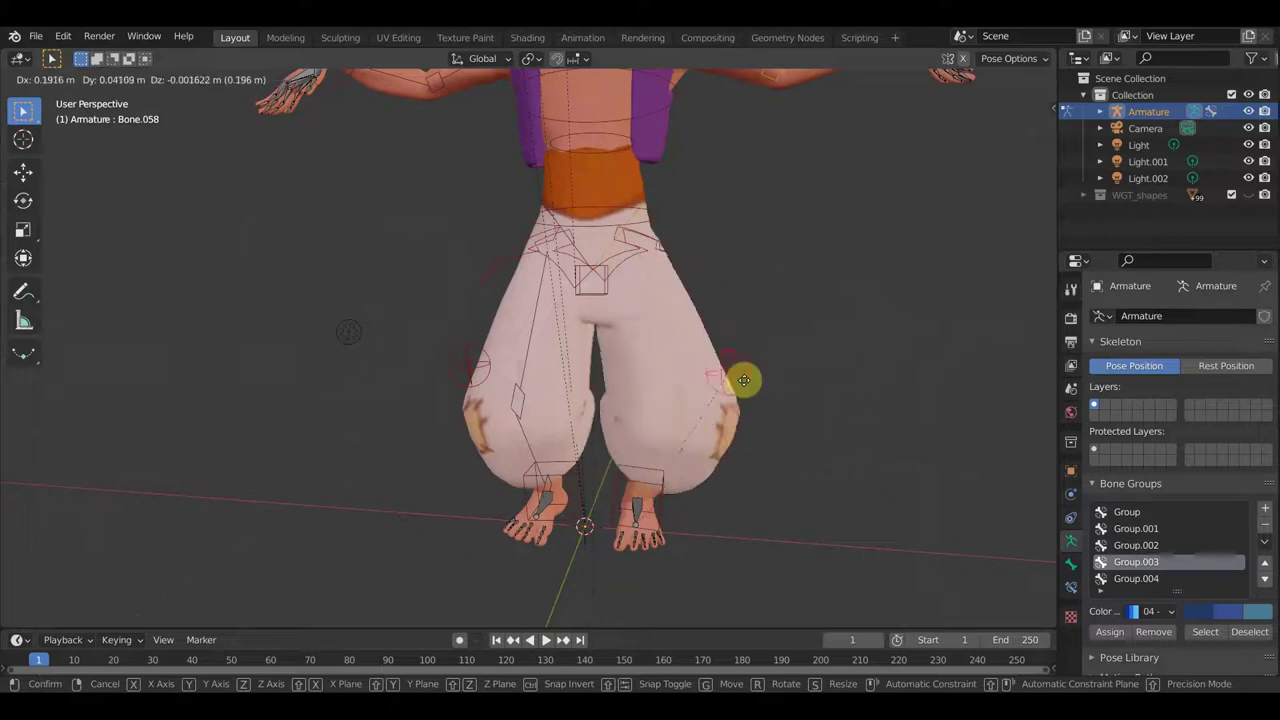
click(670, 388)
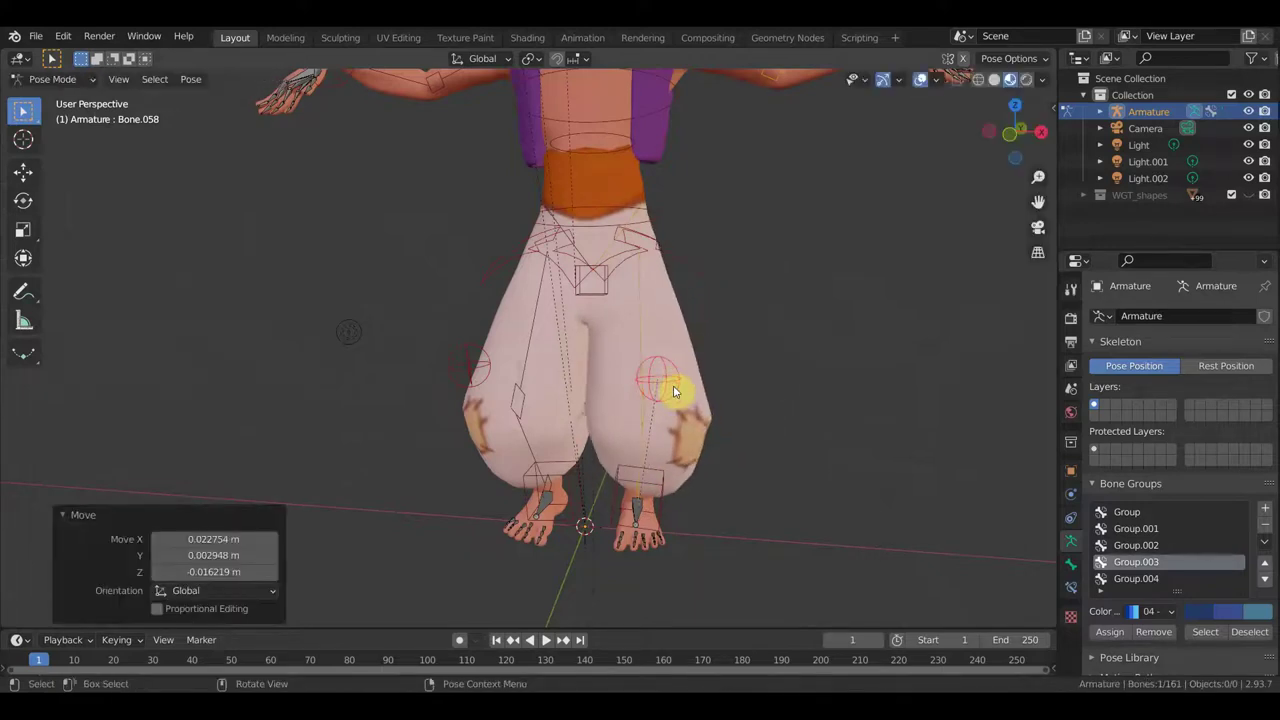
key(ctrl+z)
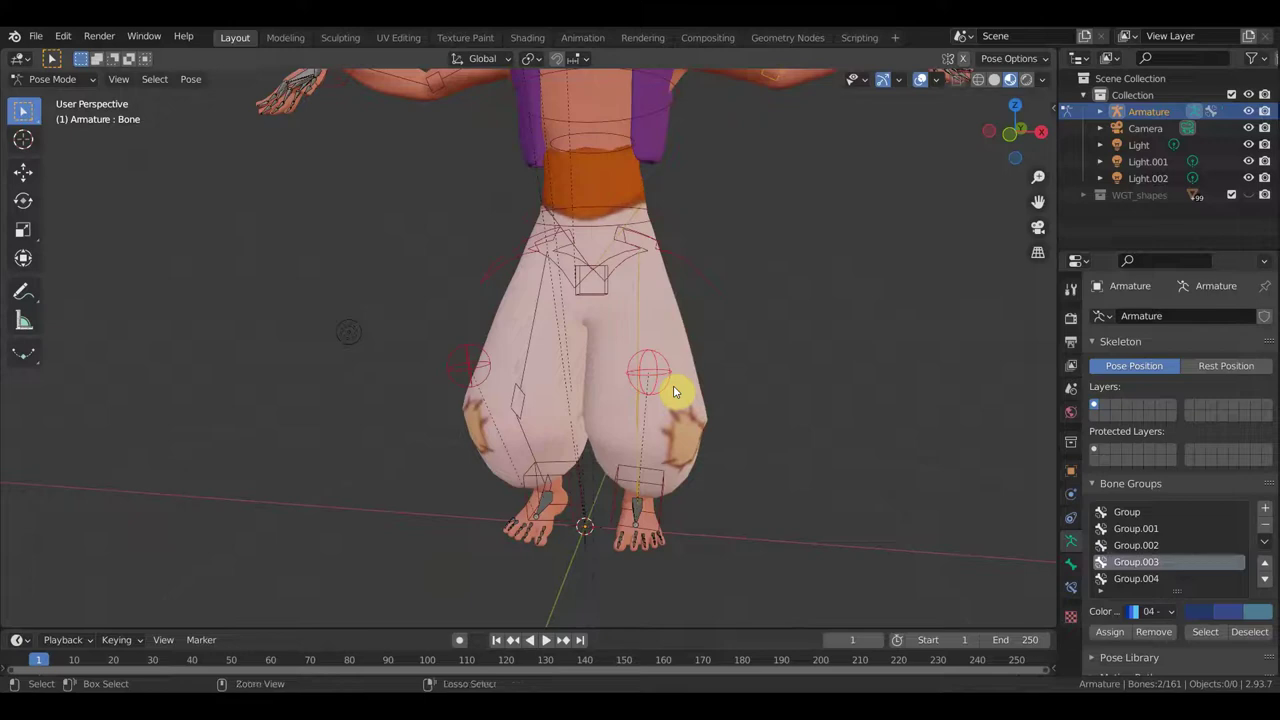
key(ctrl+z)
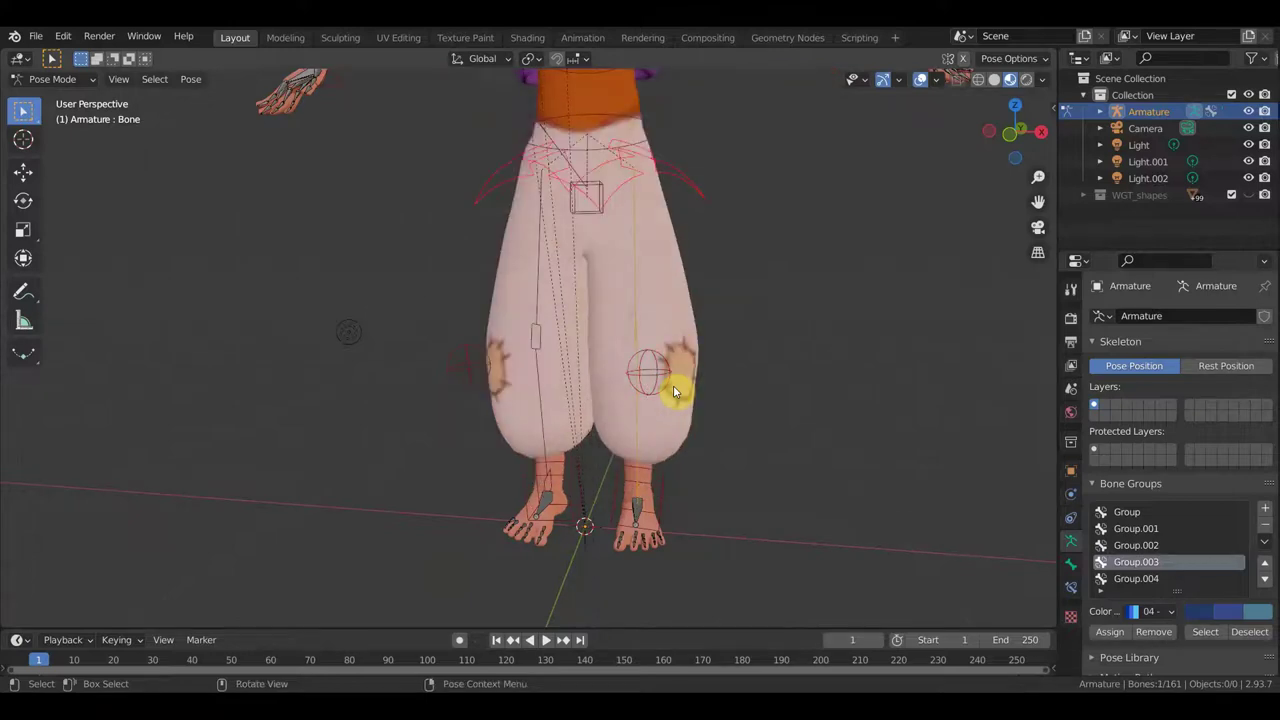
Zoom in to frame the legs and feet
scroll(700, 350, down, 5)
scroll(720, 360, up, 1)
scroll(650, 470, up, 2)
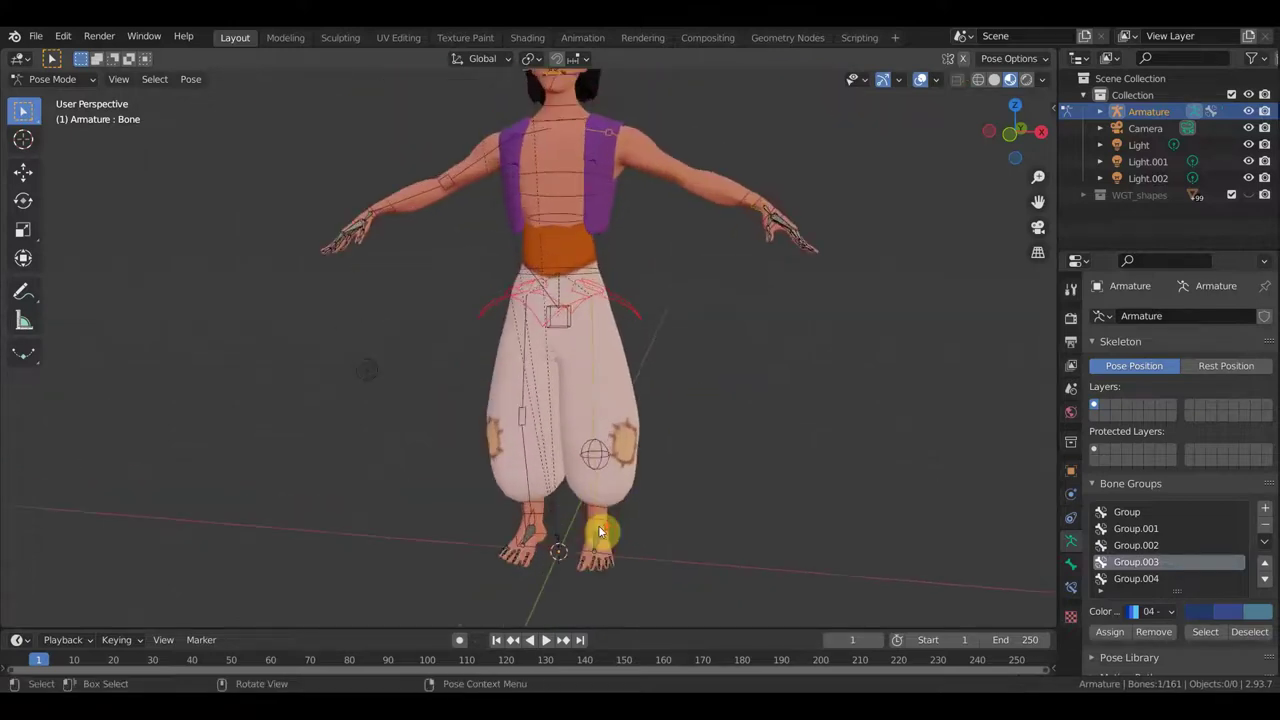
scroll(600, 532, up, 3)
mouse_move(600, 532)
shift+middle_down()
mouse_move(594, 306)
mouse_move(623, 172)
mouse_move(586, 320)
mouse_move(634, 354)
mouse_move(449, 286)
mouse_move(641, 364)
shift+middle_up()
scroll(609, 306, up, 2)
scroll(654, 317, up, 1)
Test-move the big-toe bone, undo it, and show its IK constraint (chain 2, 500 iterations)
scroll(480, 290, up, 1)
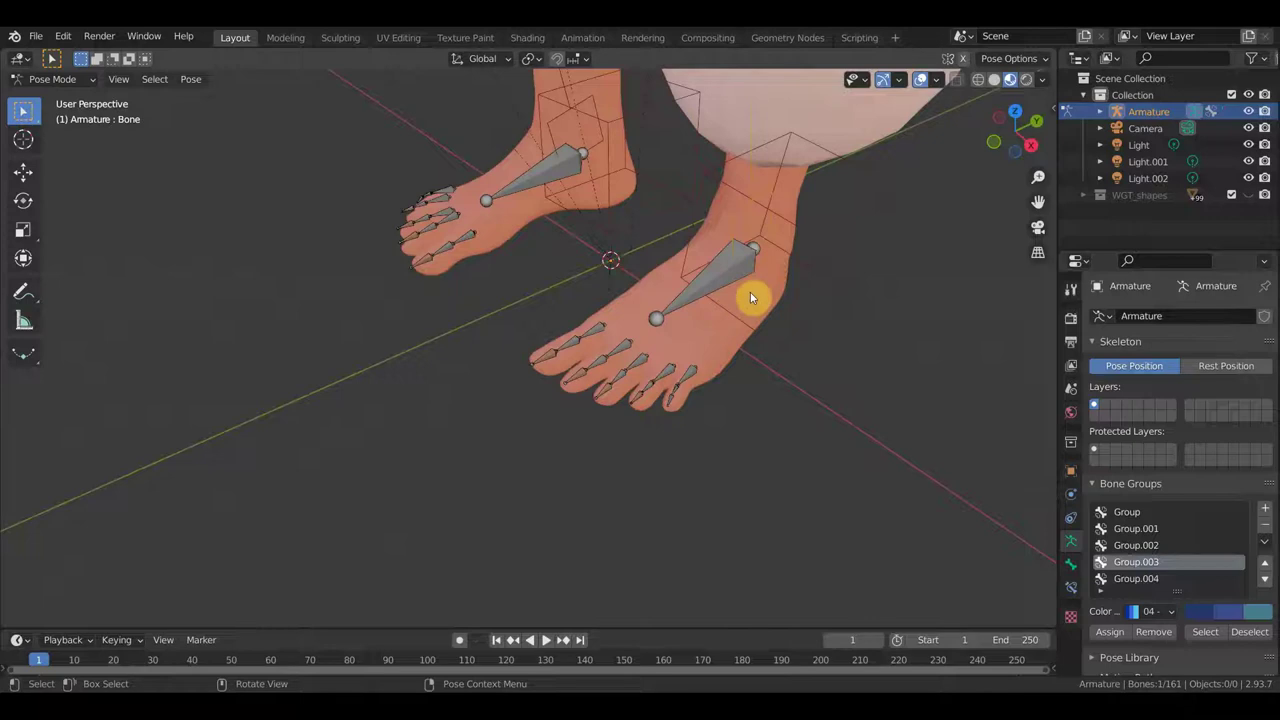
scroll(597, 388, up, 2)
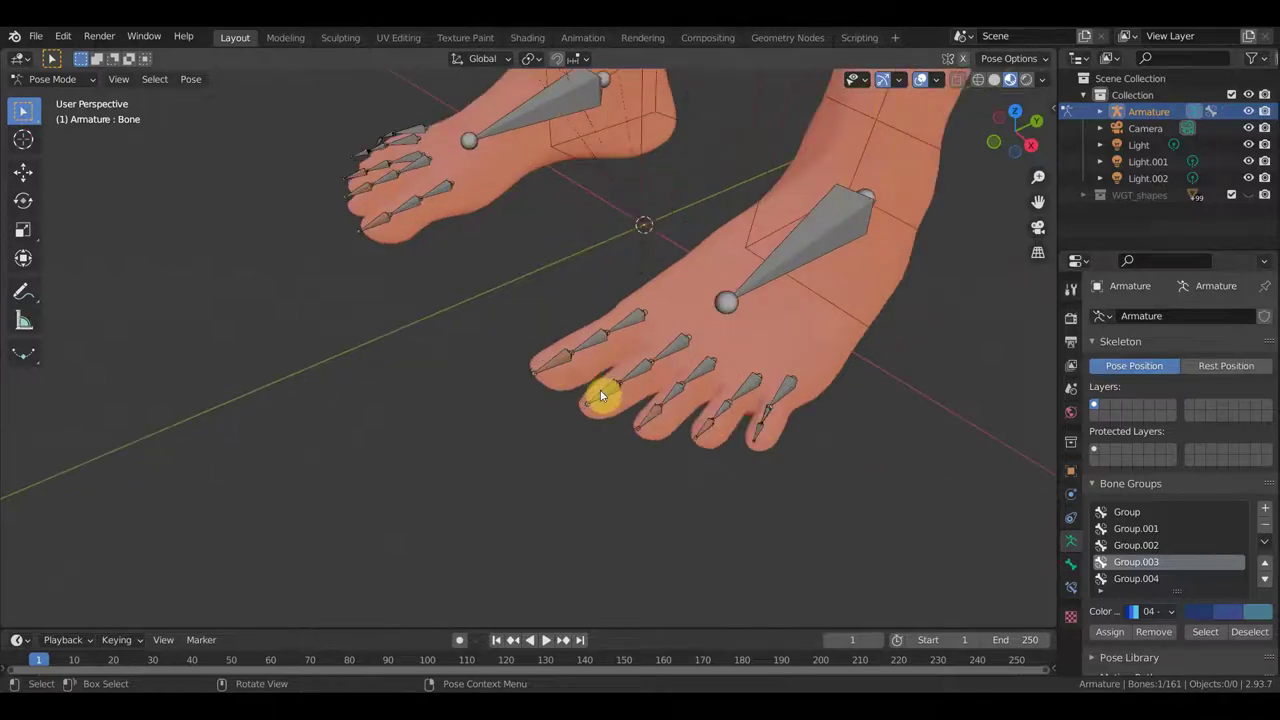
scroll(603, 396, up, 2)
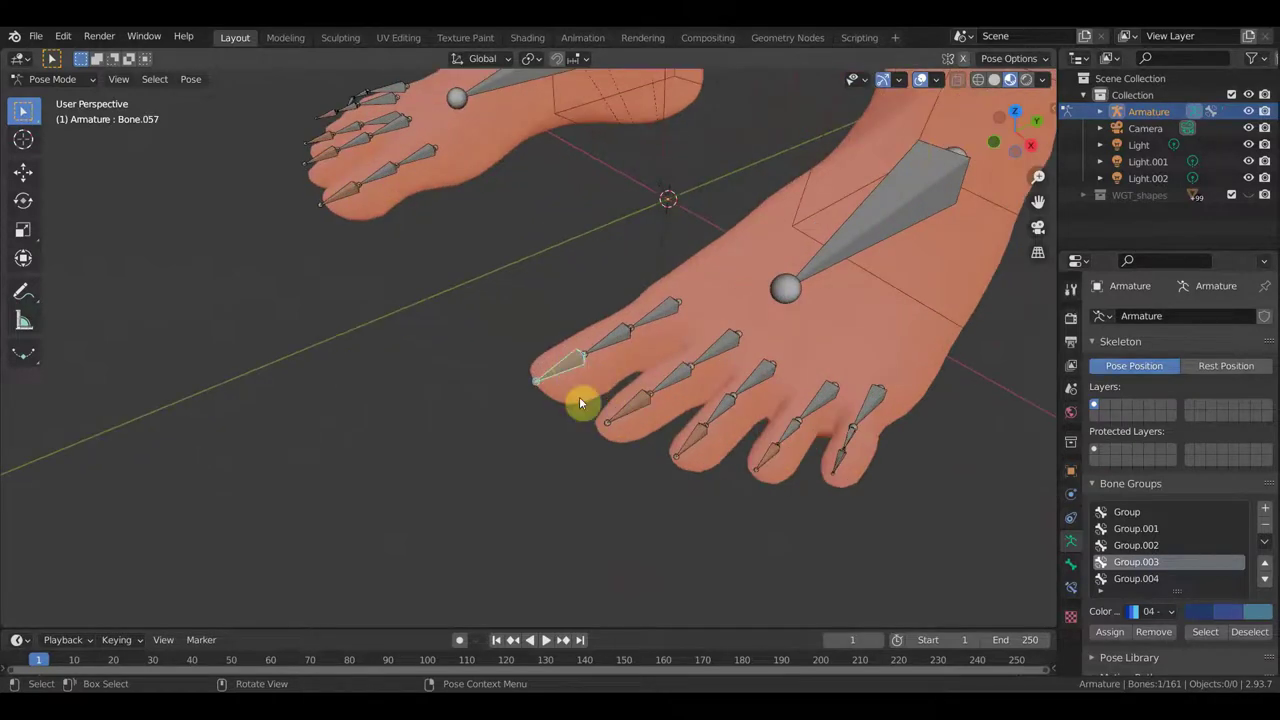
key(g)
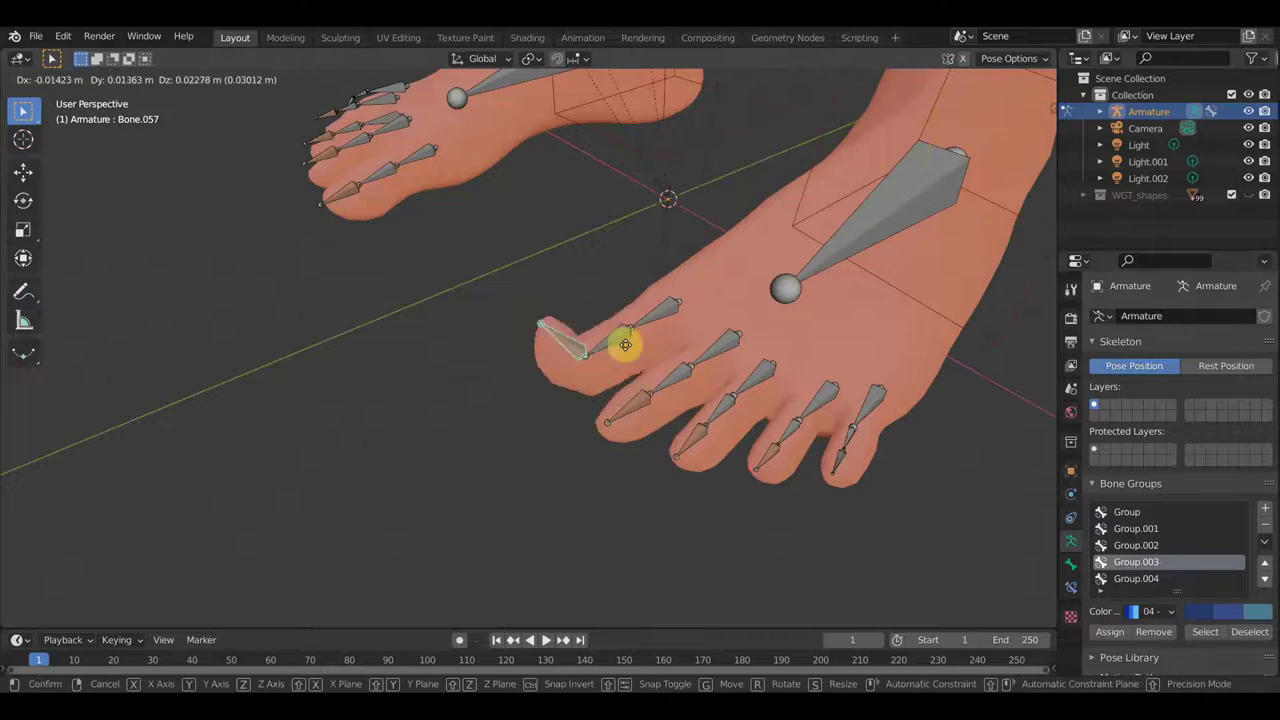
click(600, 392)
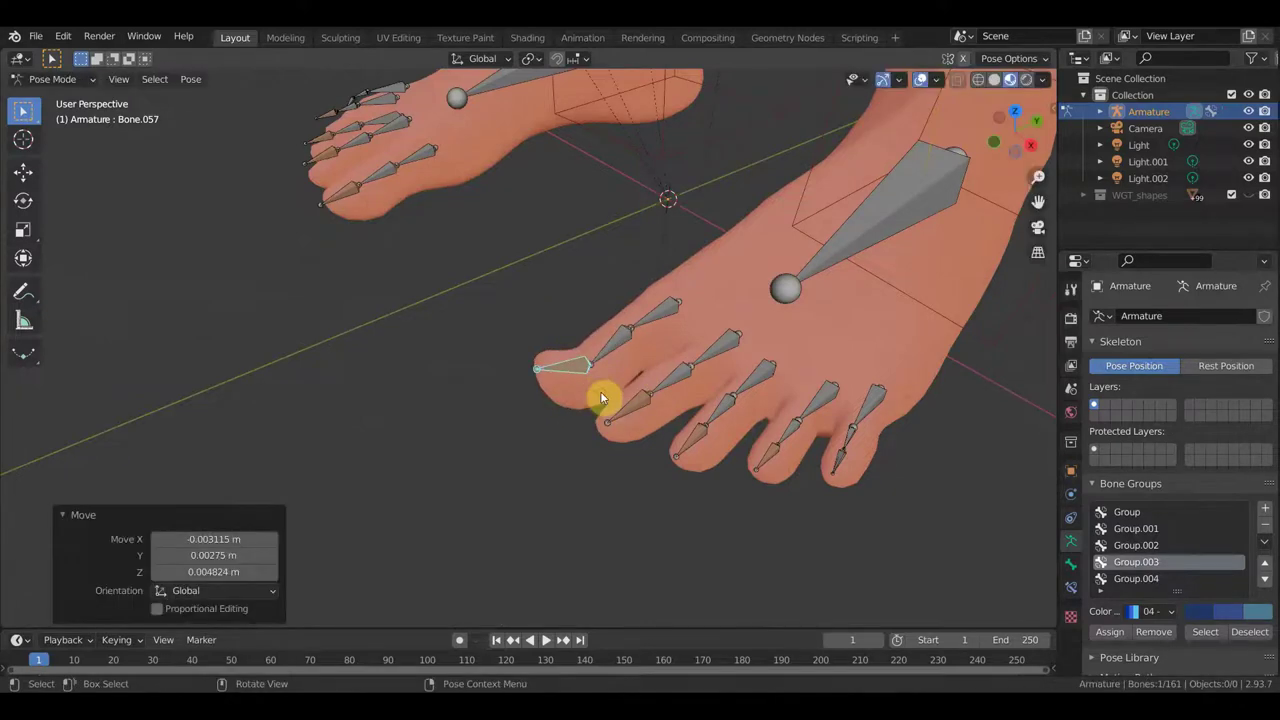
key(ctrl+z)
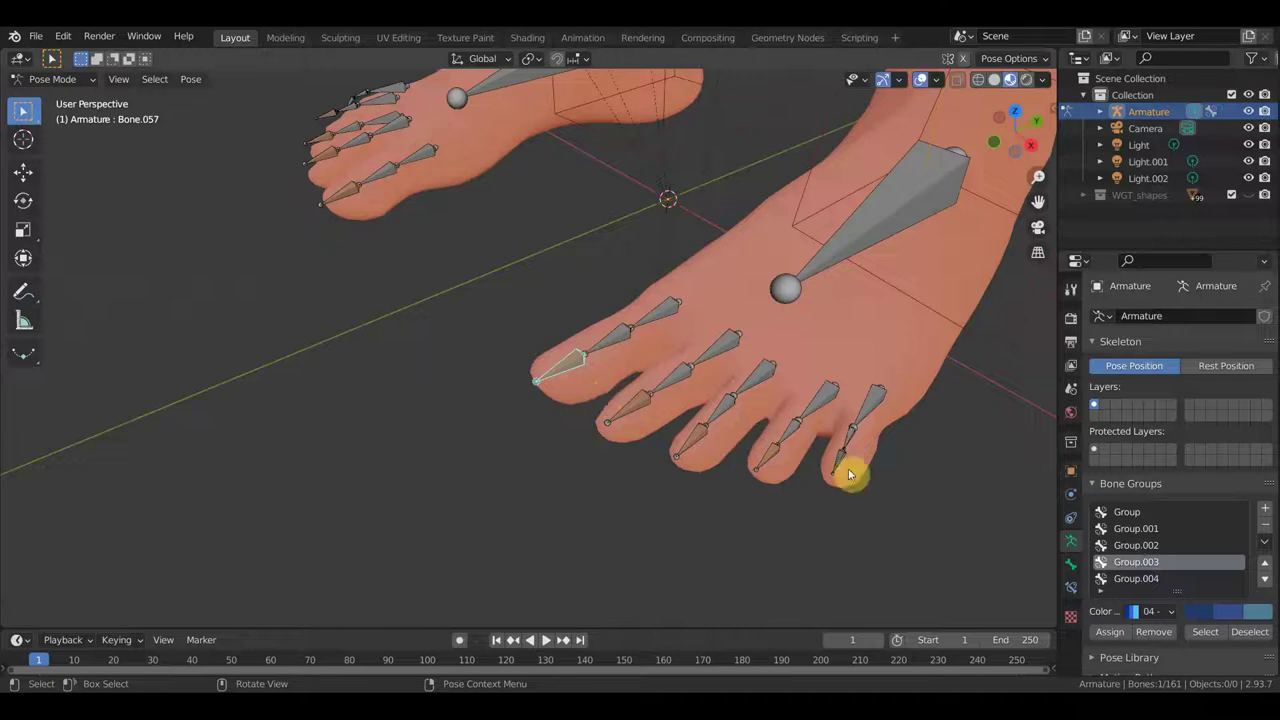
click(1070, 588)
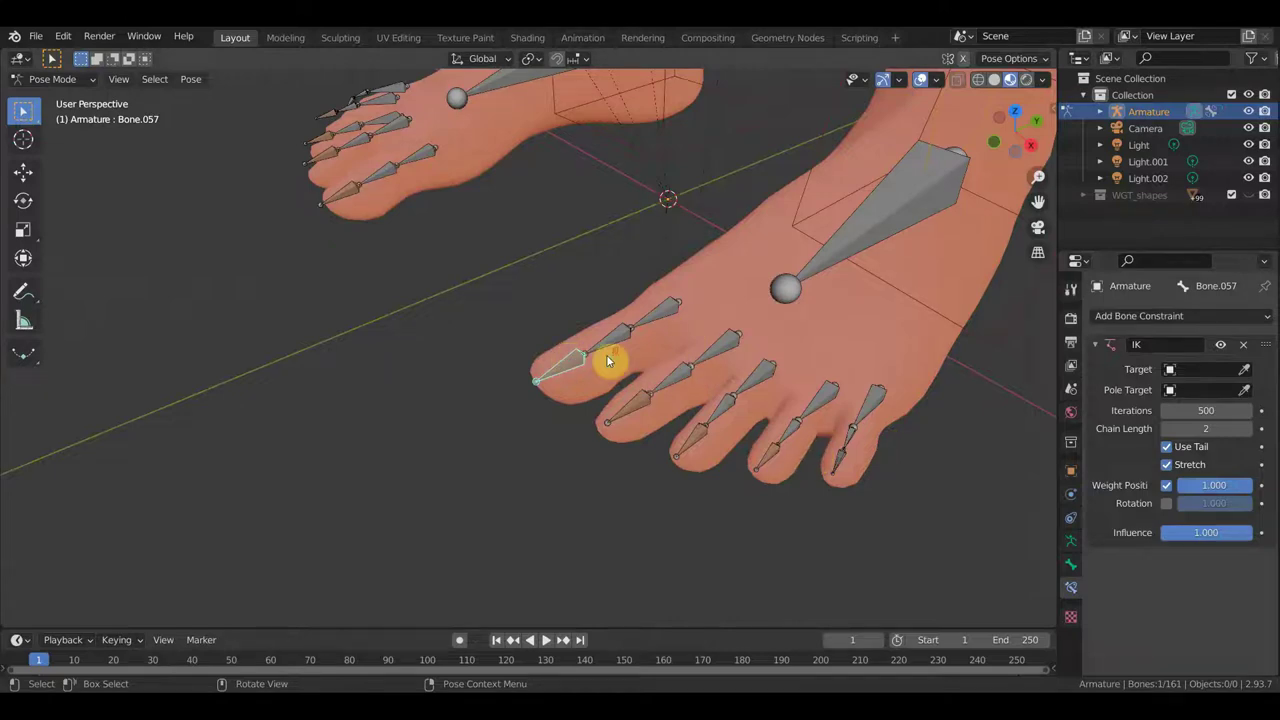
Test-rotate the right foot bone from a low side view, then undo the rotation
mouse_move(608, 357)
middle_down()
mouse_move(623, 366)
mouse_move(537, 346)
mouse_move(562, 321)
mouse_move(655, 352)
middle_up()
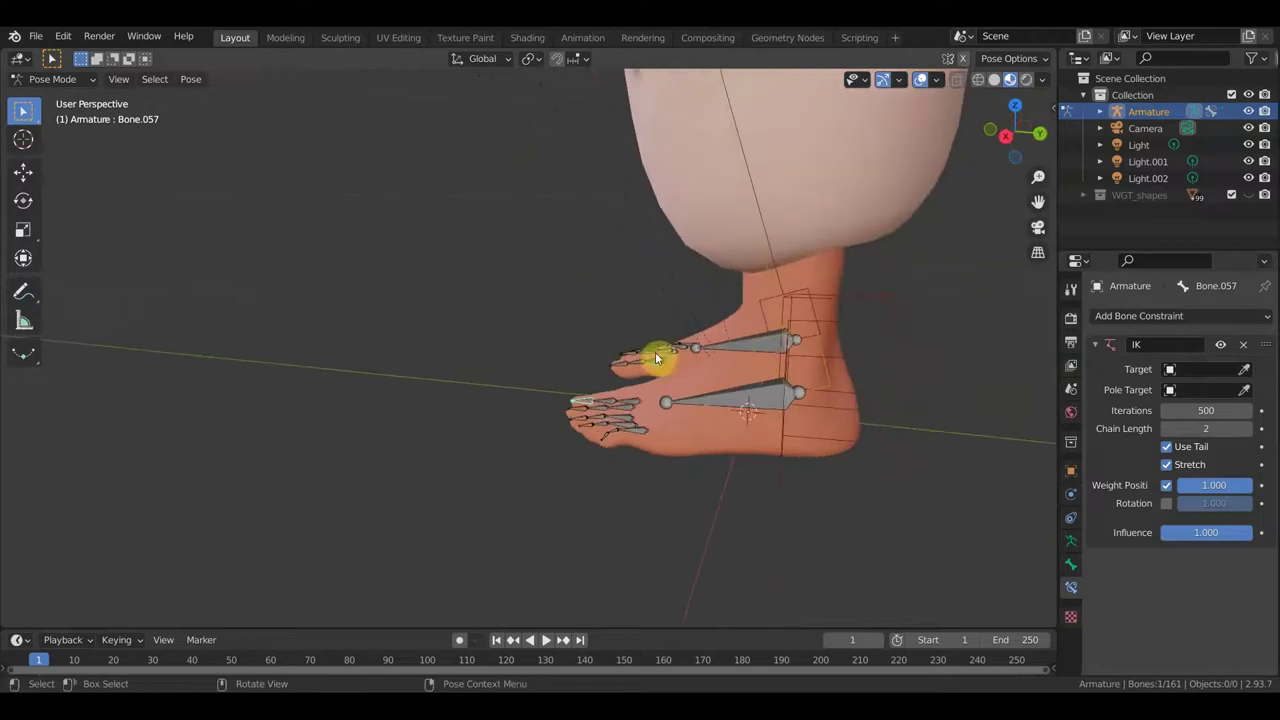
click(698, 396)
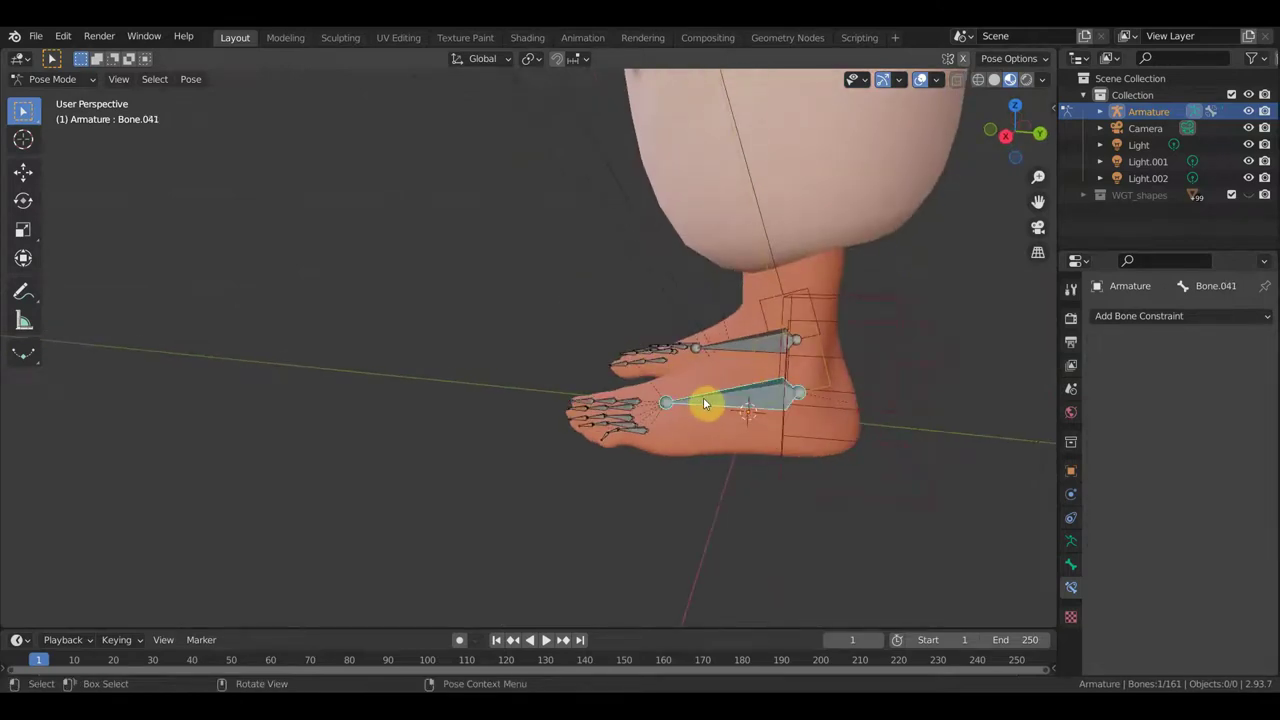
key(r)
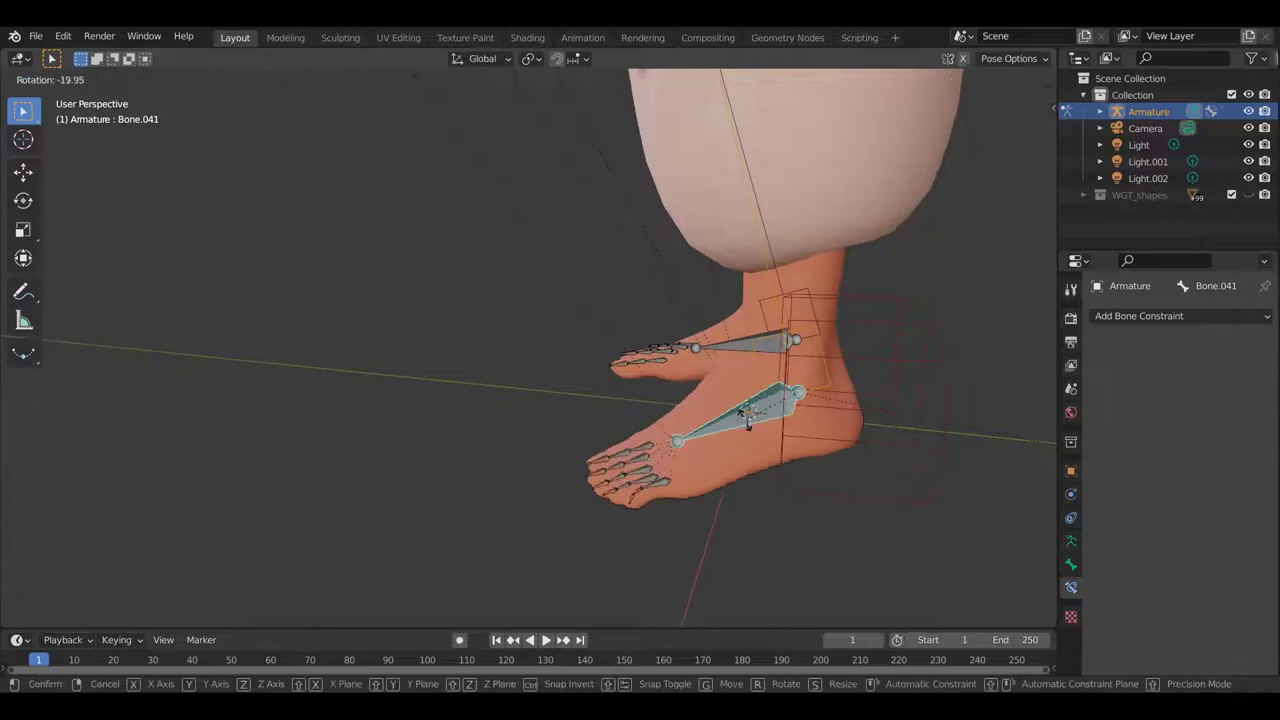
click(748, 402)
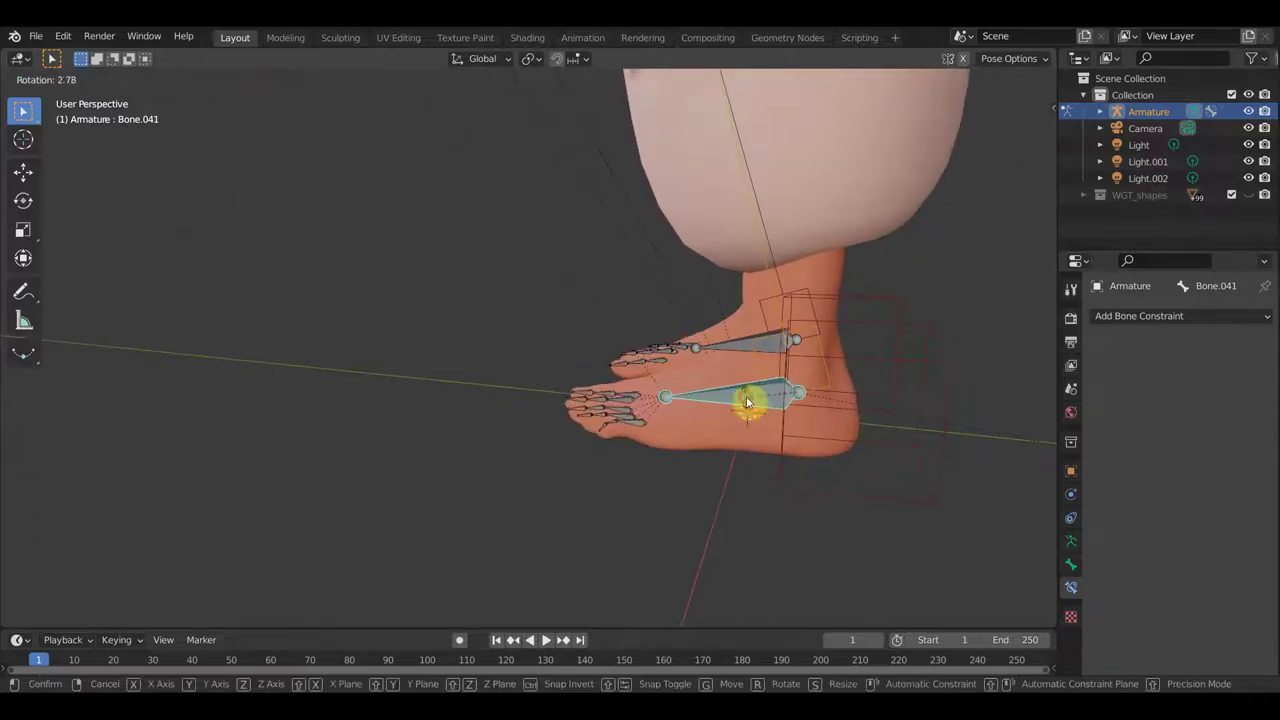
key(ctrl+z)
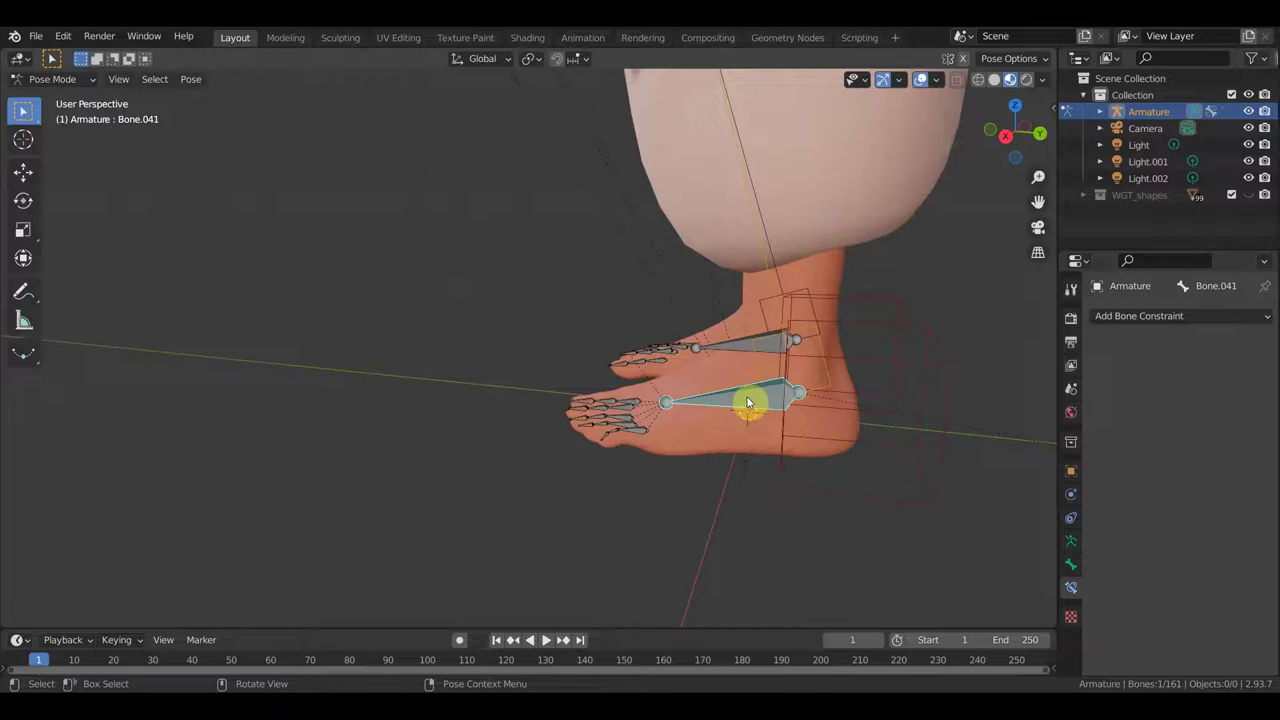
Pull back from the foot to see the T-posed character's legs and torso
scroll(749, 400, down, 4)
mouse_move(749, 400)
shift+middle_down()
mouse_move(771, 300)
mouse_move(766, 500)
mouse_move(734, 334)
mouse_move(737, 486)
mouse_move(794, 423)
mouse_move(966, 437)
mouse_move(849, 400)
mouse_move(866, 390)
shift+middle_up()
scroll(751, 506, up, 3)
scroll(752, 482, up, 2)
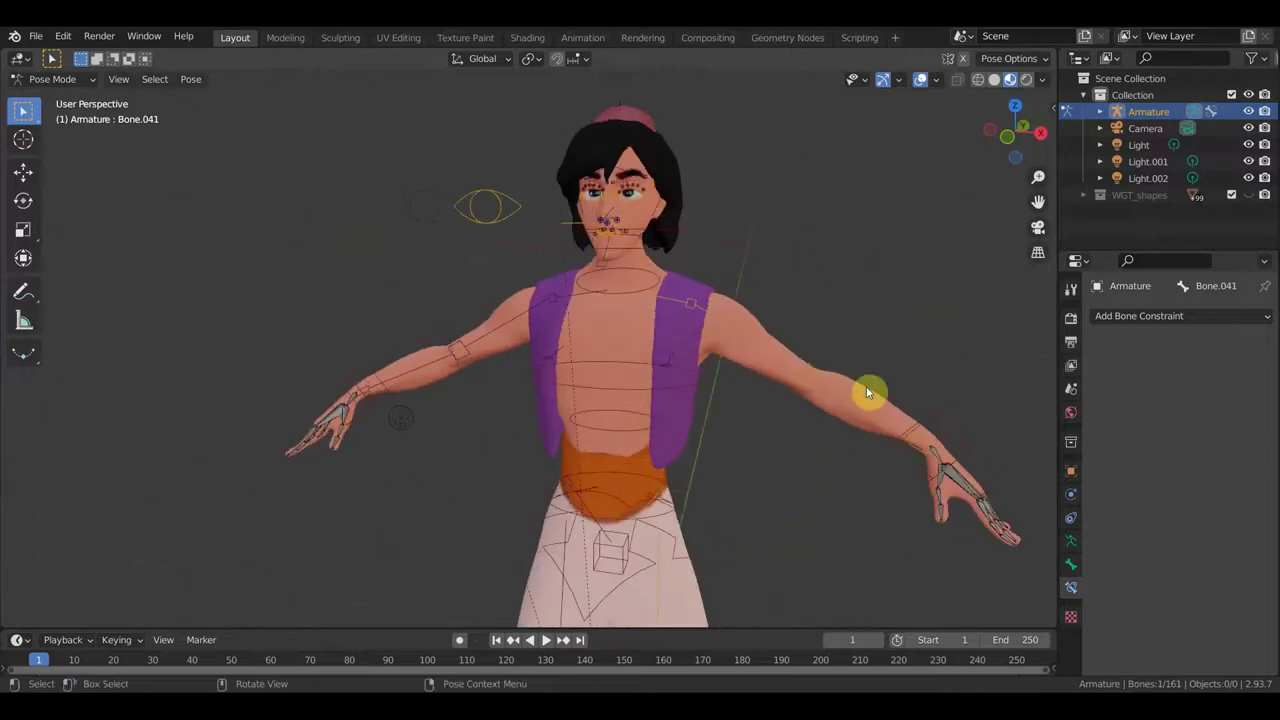
In front view, test-tilt the head bone, then undo the tilt
key(KP_1)
scroll(776, 260, up, 3)
shift+middle_drag(782, 248, 790, 376)
click(806, 331)
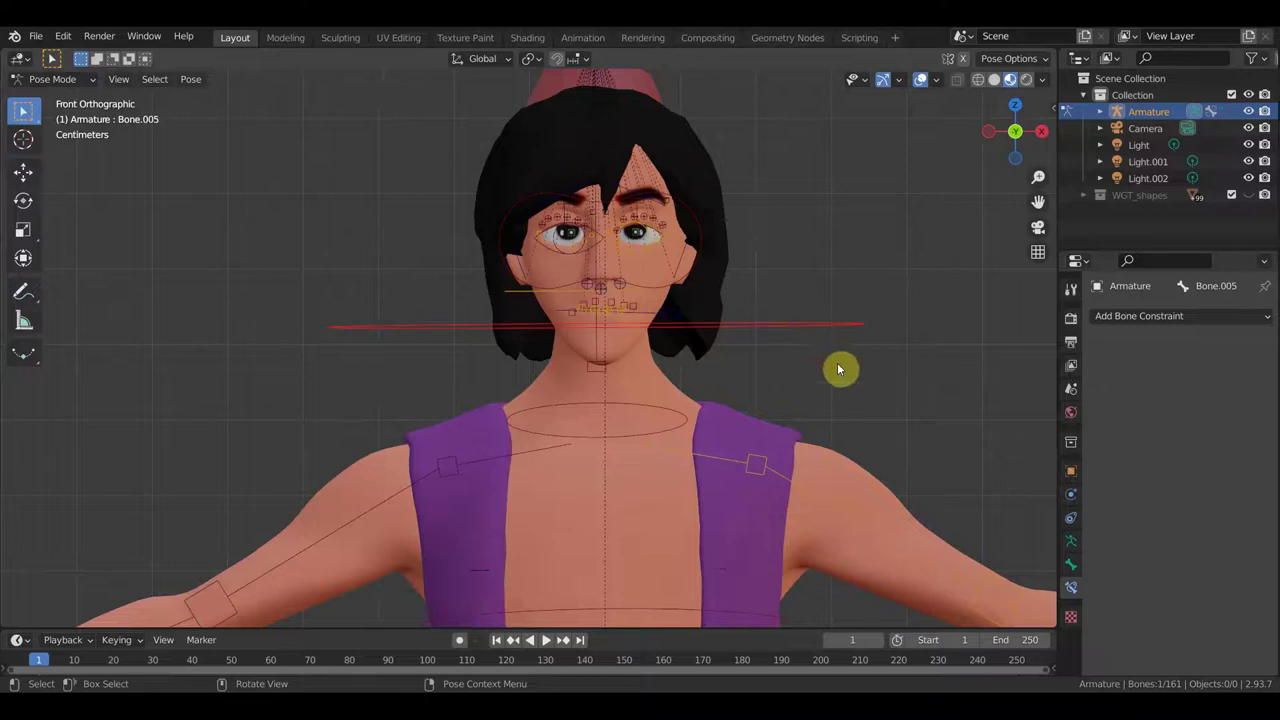
key(r)
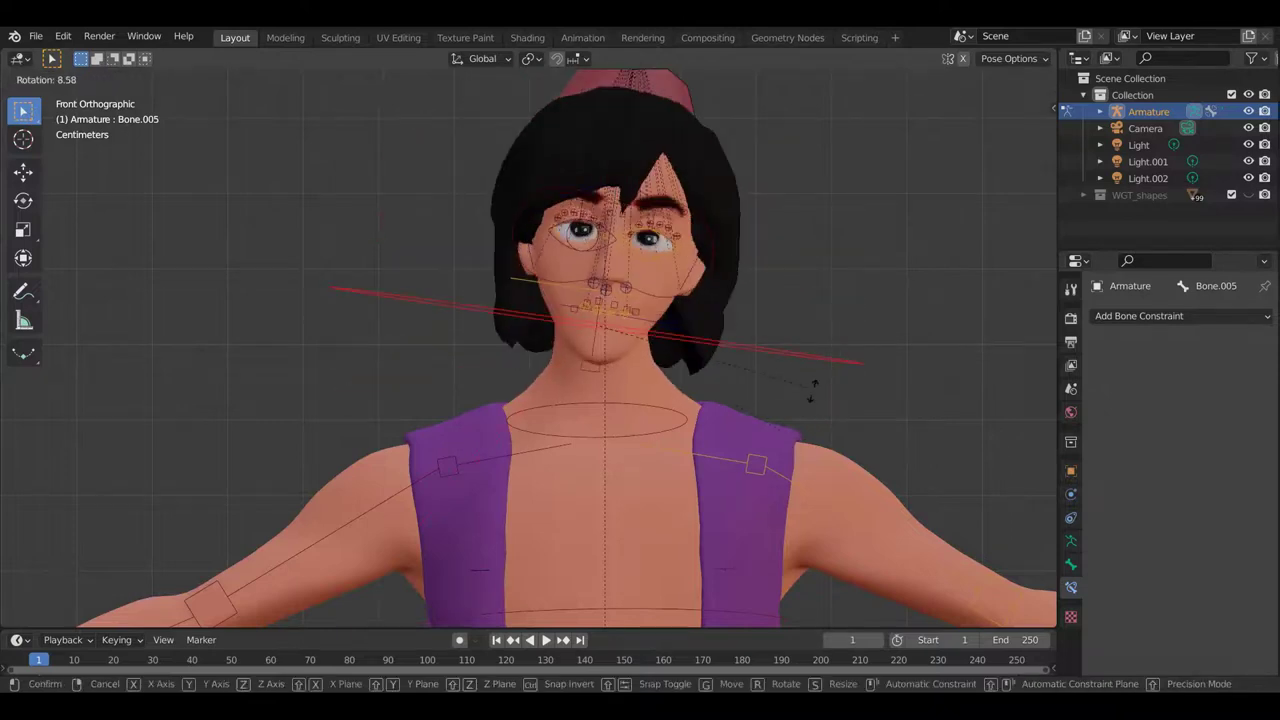
click(810, 347)
key(ctrl+z)
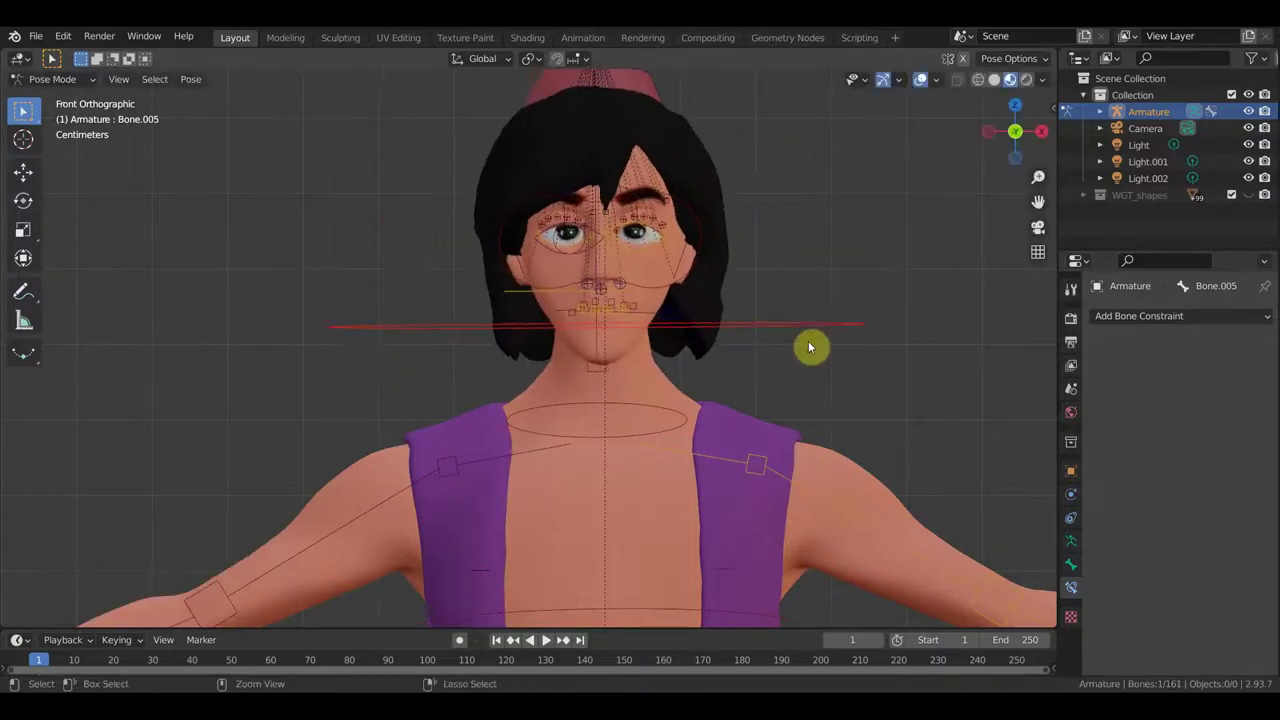
From the side view, rotate the eyelid bones to close the eyes
key(KP_3)
scroll(805, 335, up, 3)
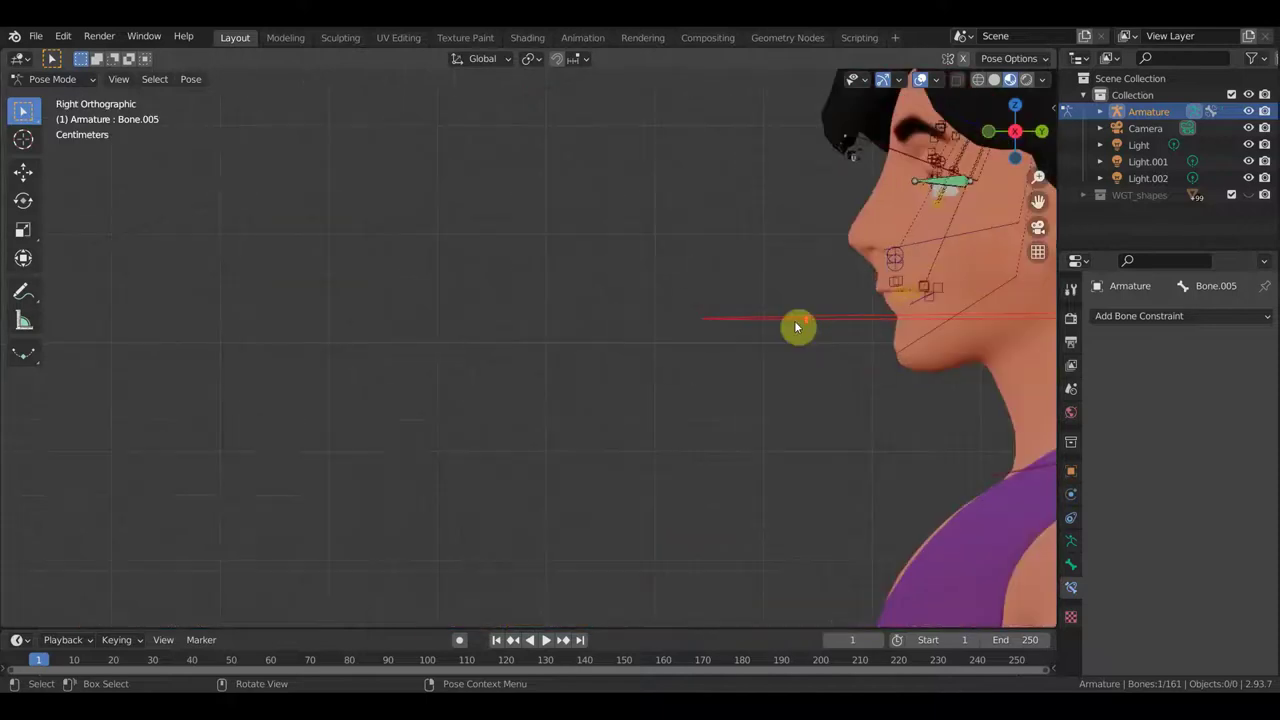
mouse_move(797, 326)
shift+middle_down()
mouse_move(534, 443)
mouse_move(554, 393)
shift+middle_up()
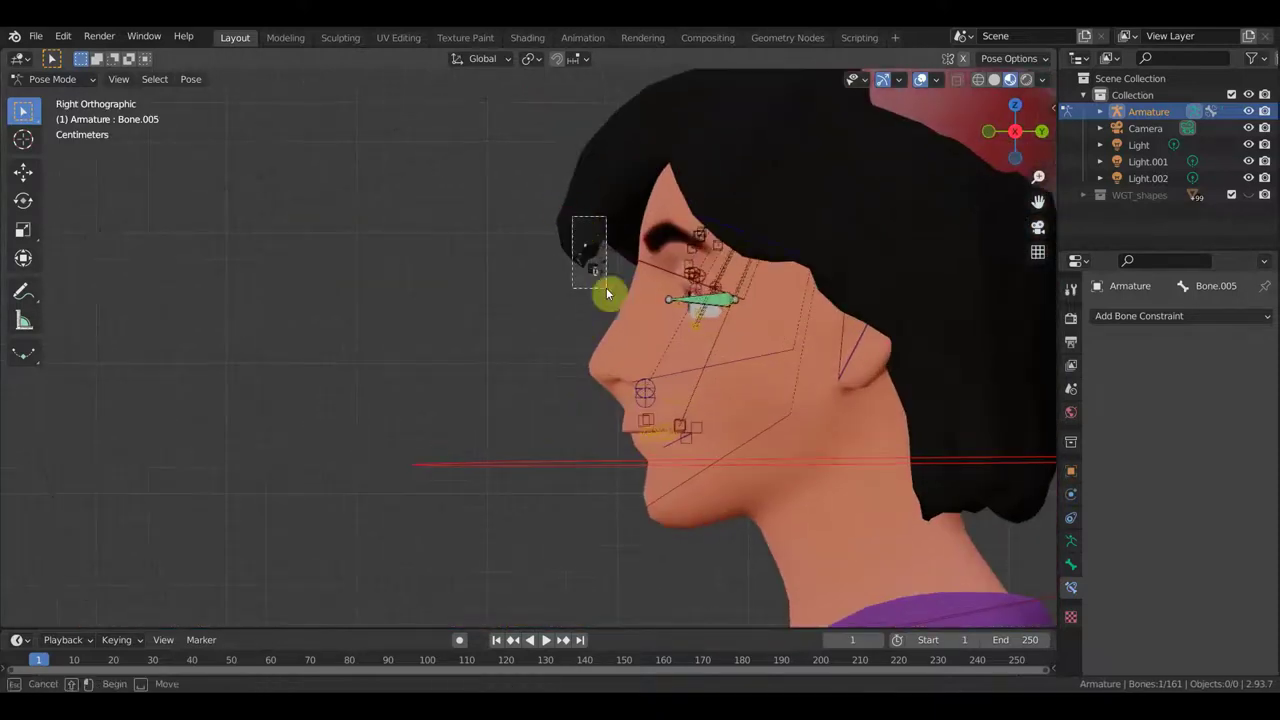
shift+click(641, 296)
scroll(641, 296, down, 1)
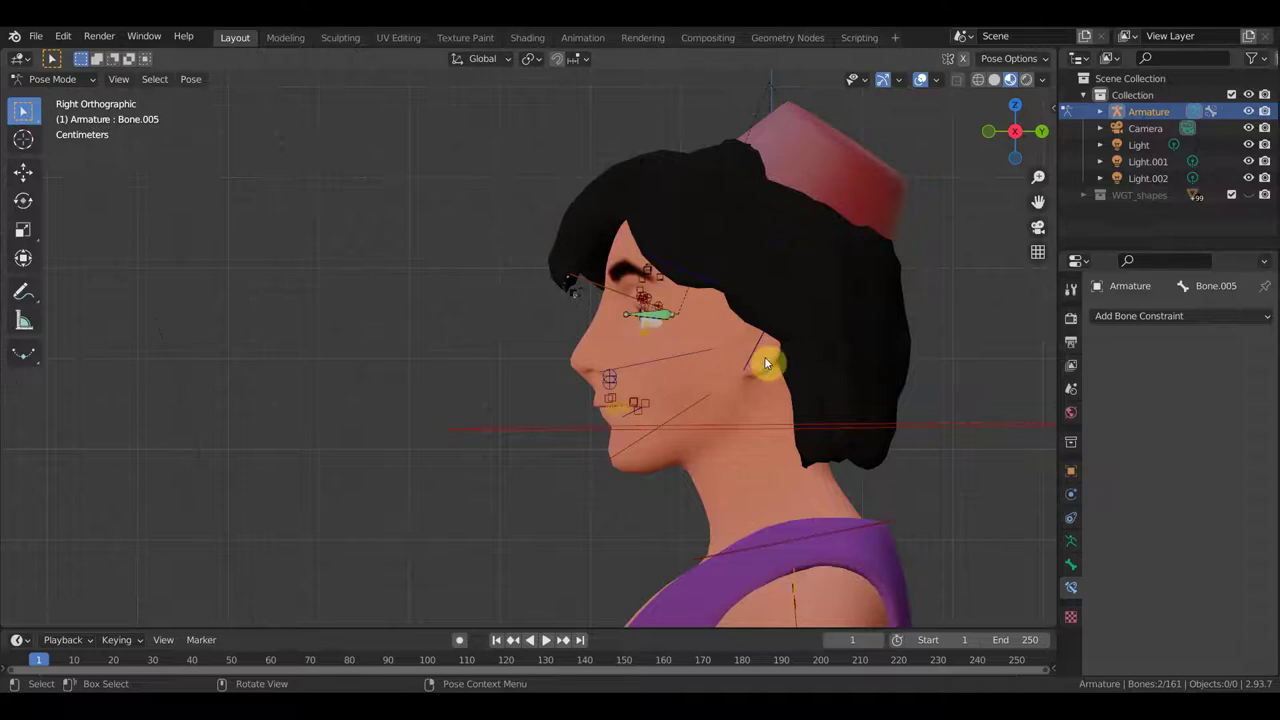
key(r)
click(573, 292)
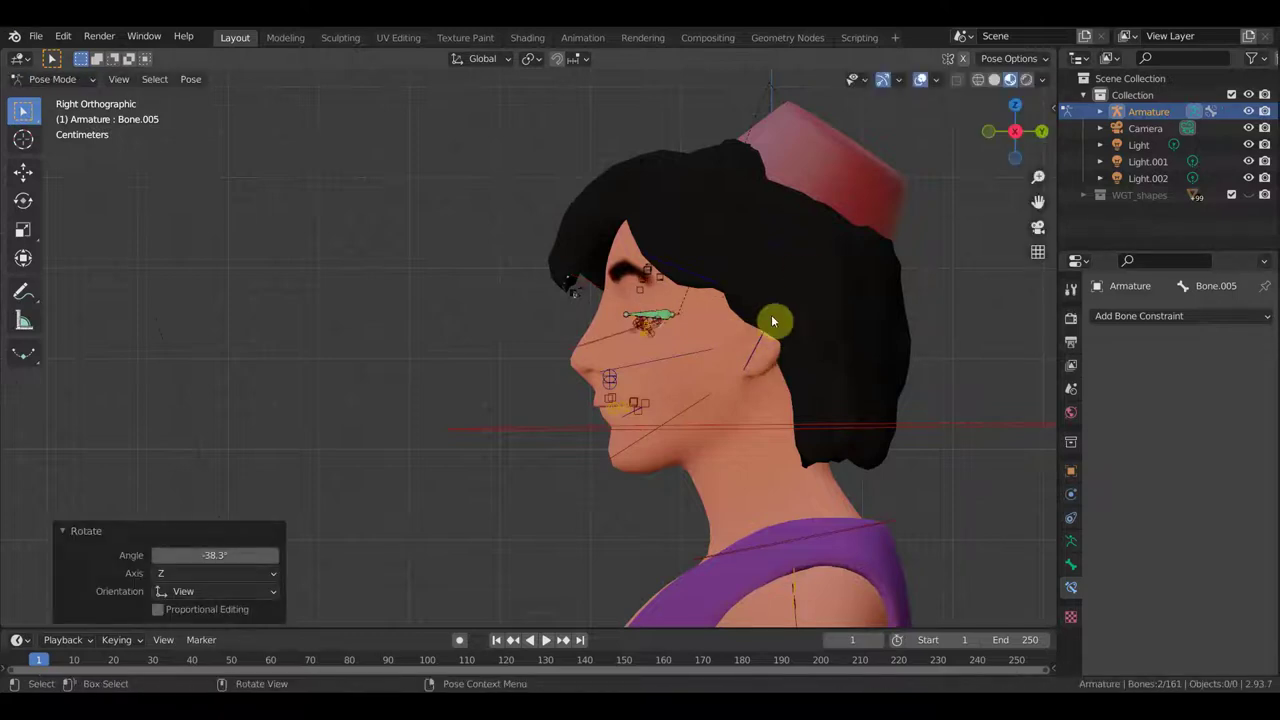
Check the closed eyes with overlays hidden, reopen them, and restore overlays
key(KP_1)
click(920, 79)
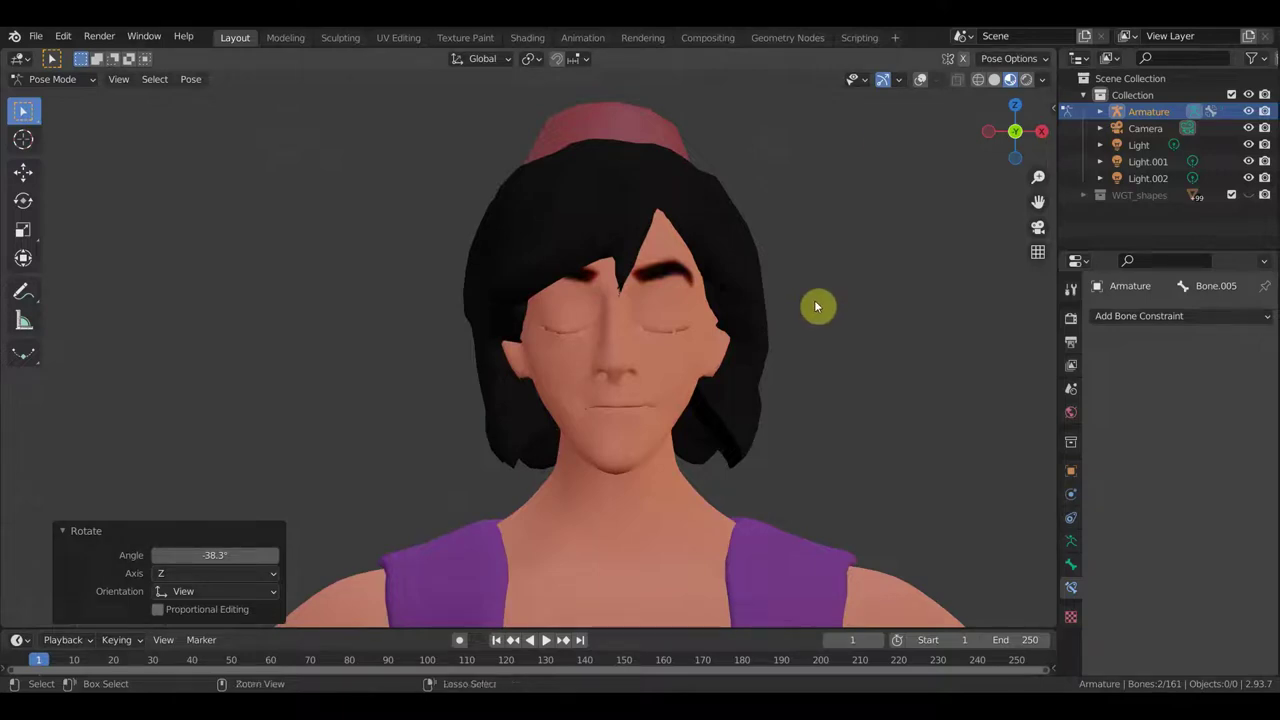
key(ctrl+z)
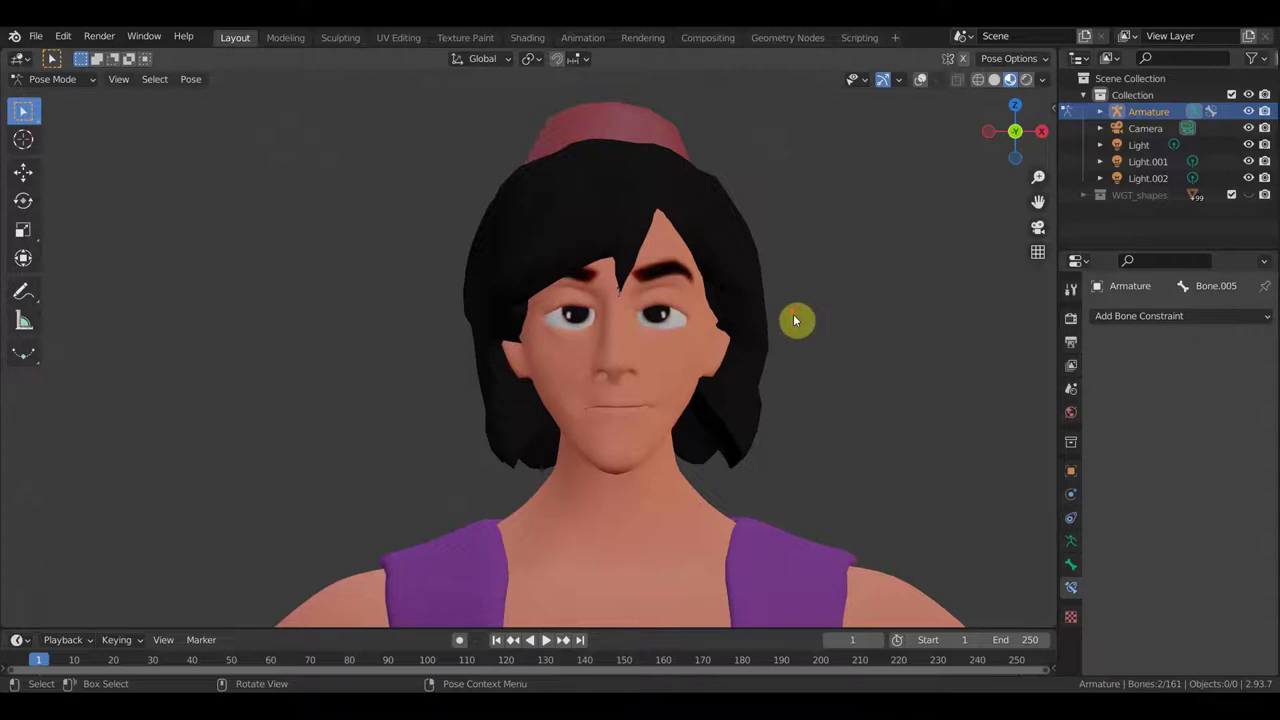
key(KP_1)
click(920, 80)
scroll(857, 209, up, 3)
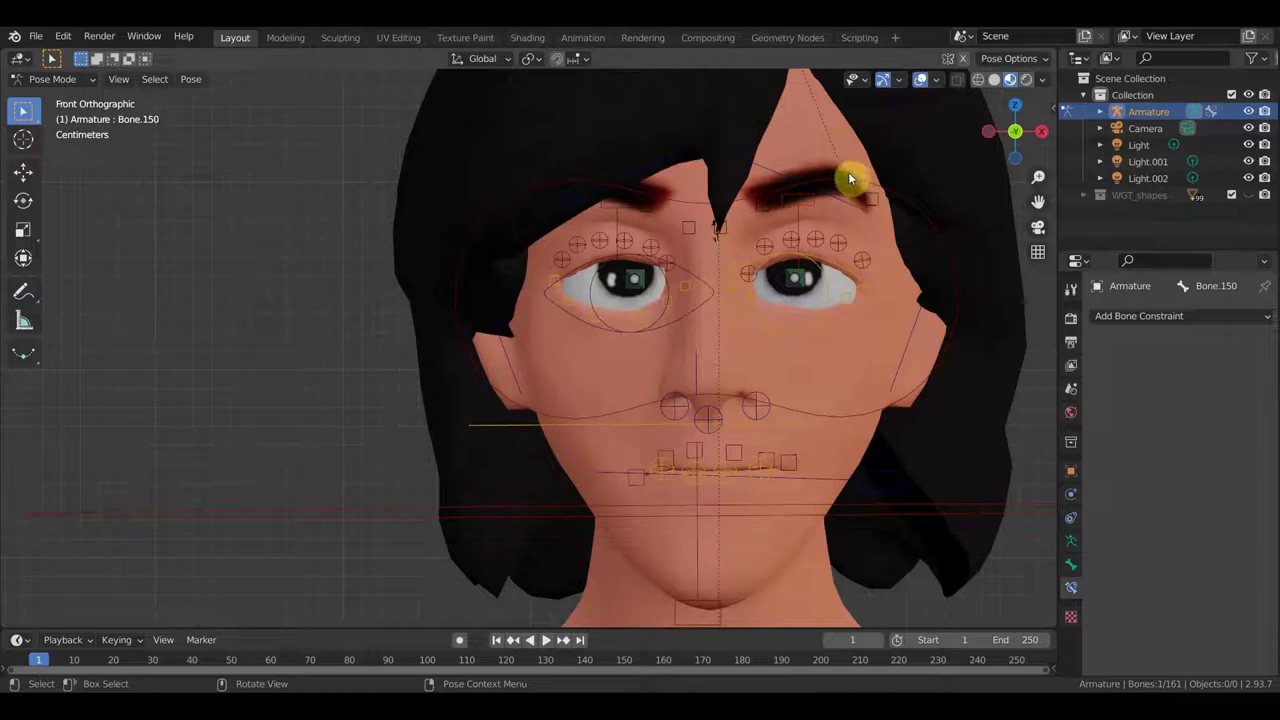
Test-move the eyebrow bones, undo the right eyebrow, and begin moving a face control
key(g)
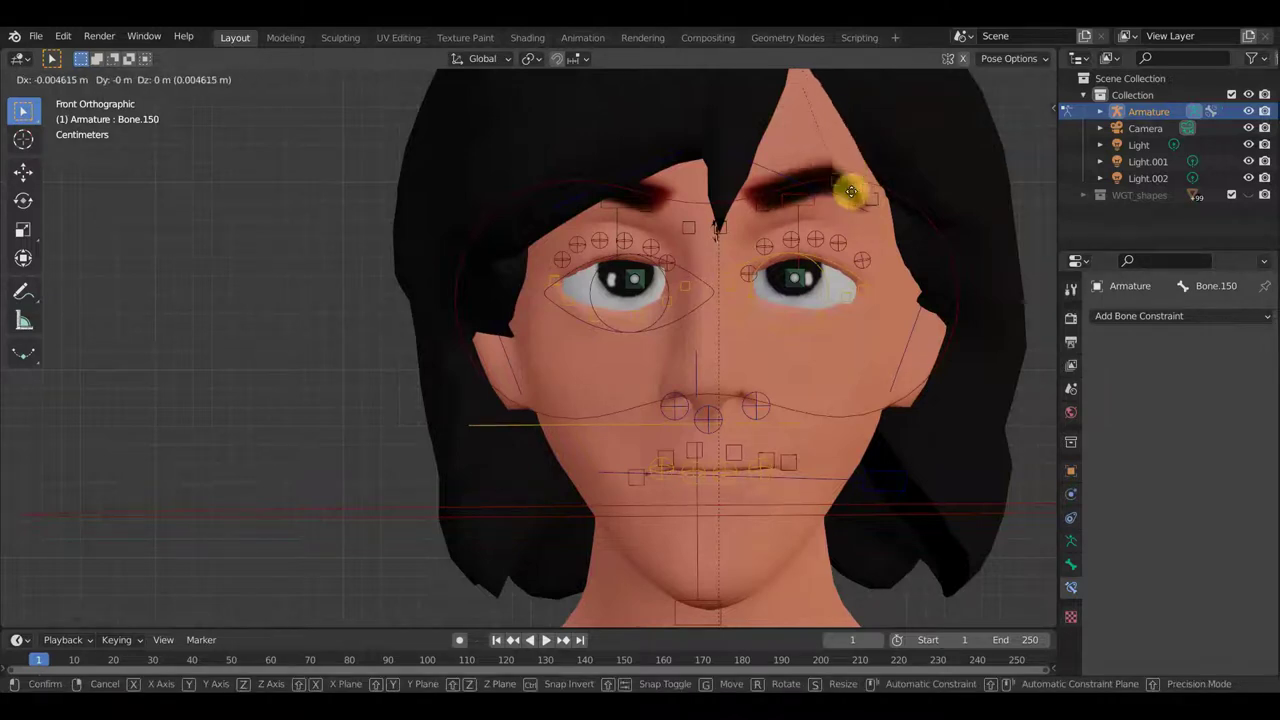
click(857, 183)
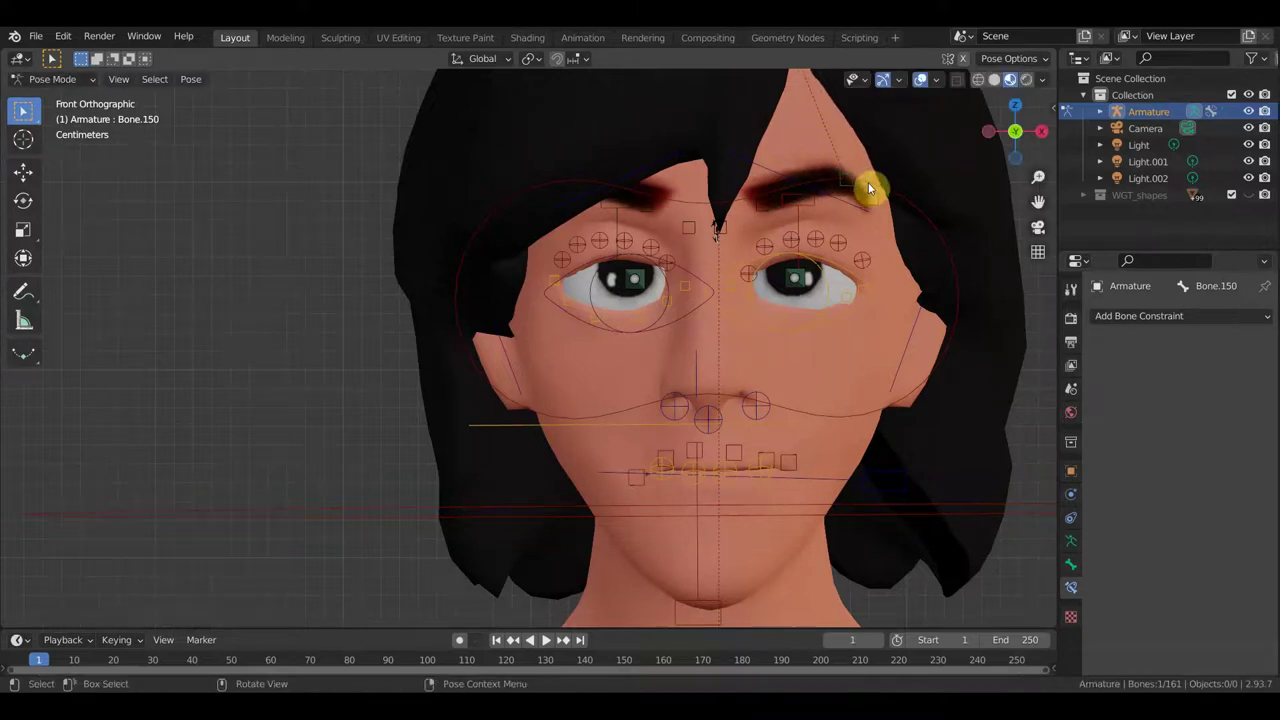
mouse_move(868, 187)
middle_down()
mouse_move(693, 224)
mouse_move(747, 244)
middle_up()
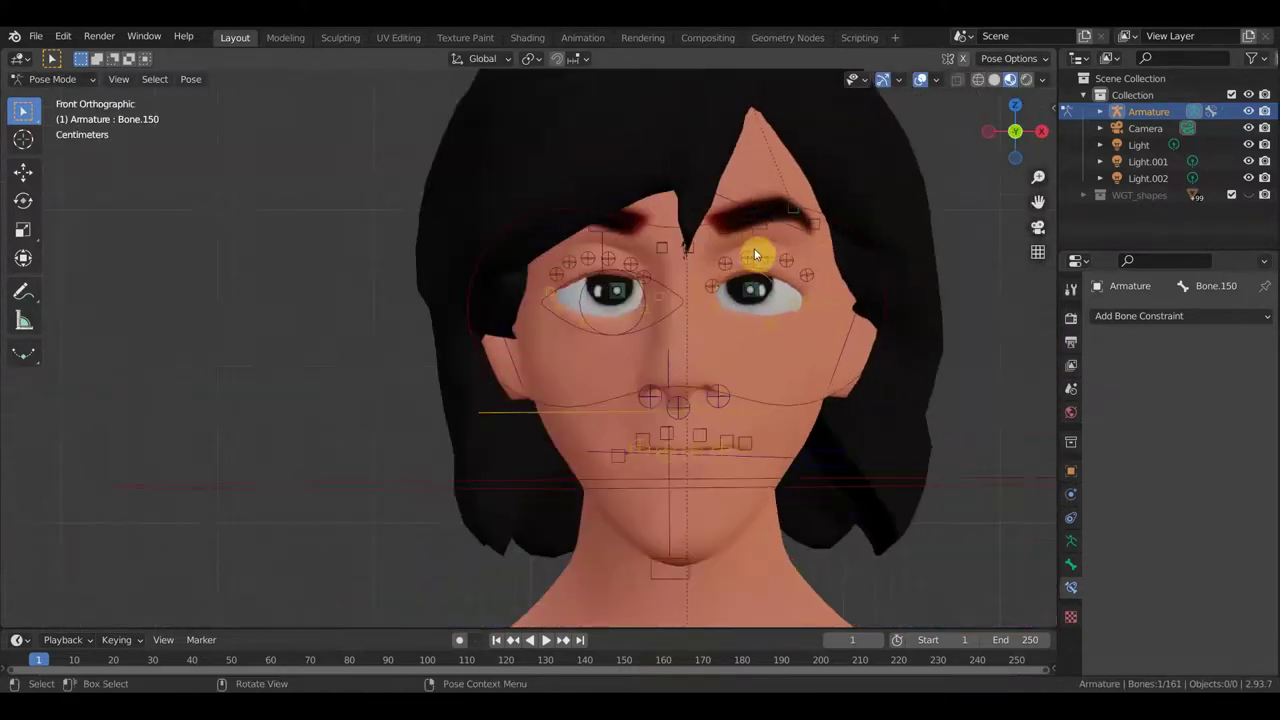
shift+middle_drag(843, 247, 781, 241)
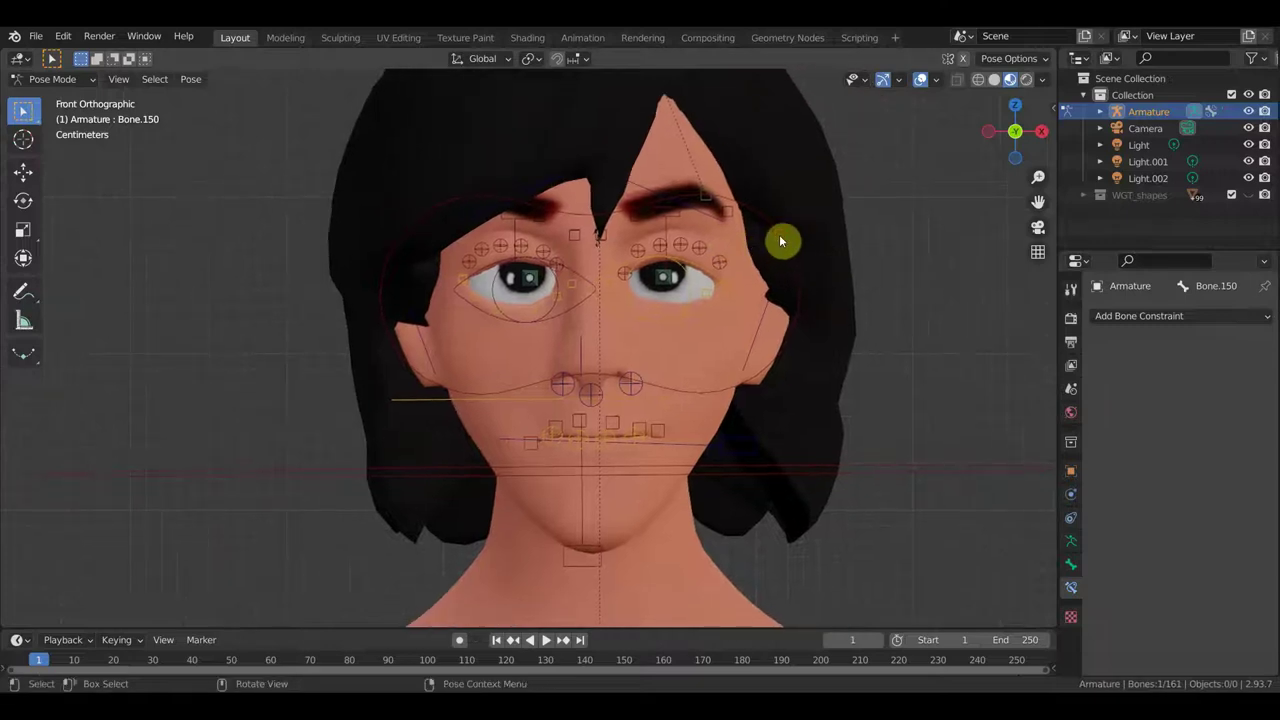
key(g)
click(828, 244)
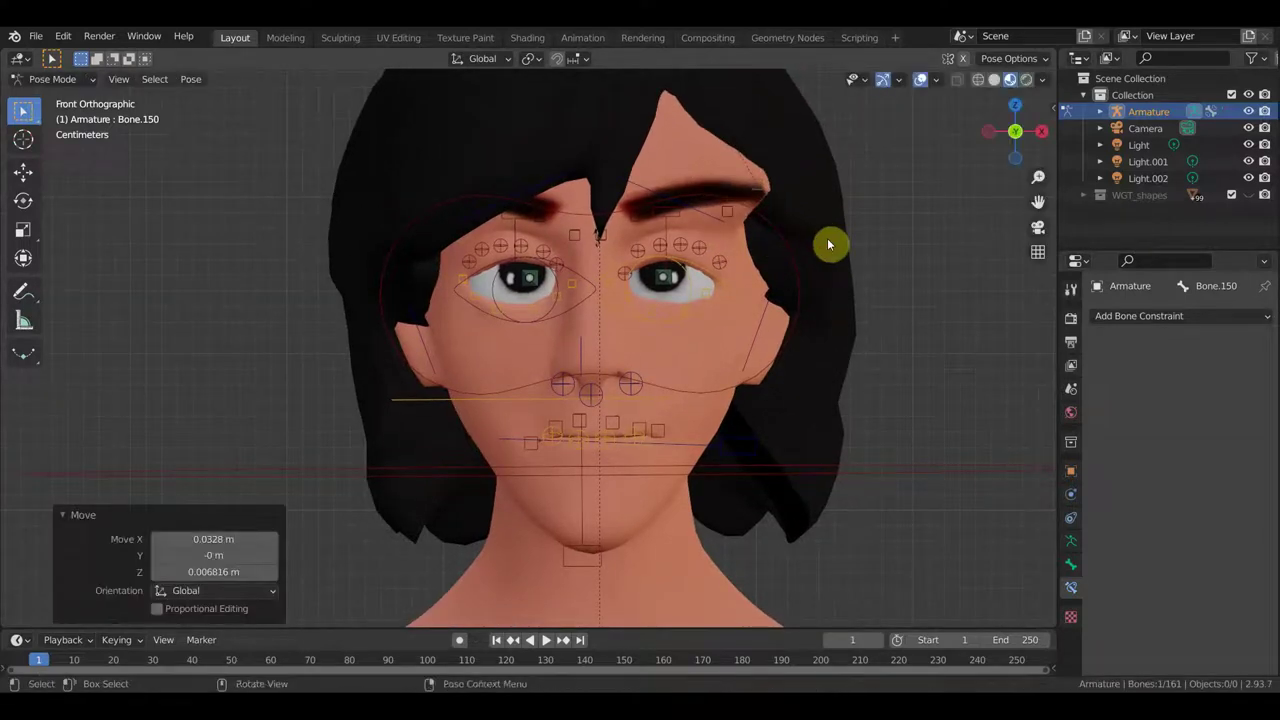
key(ctrl+z)
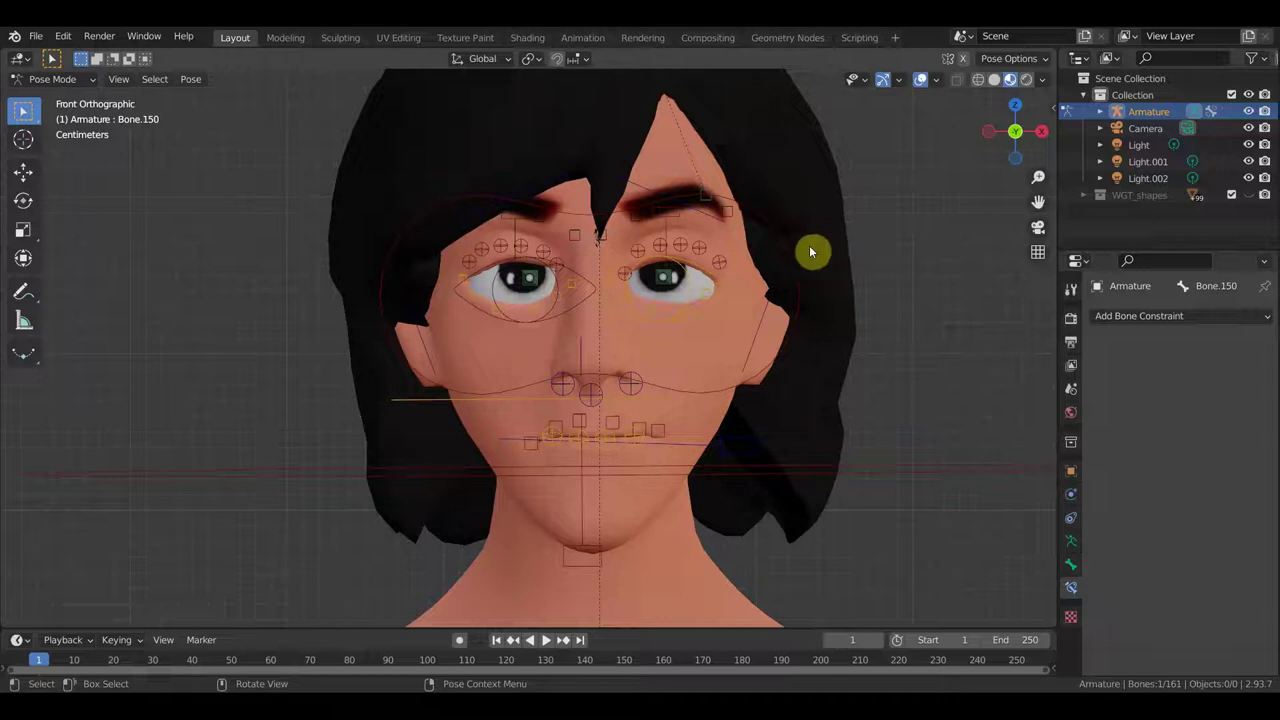
key(g)
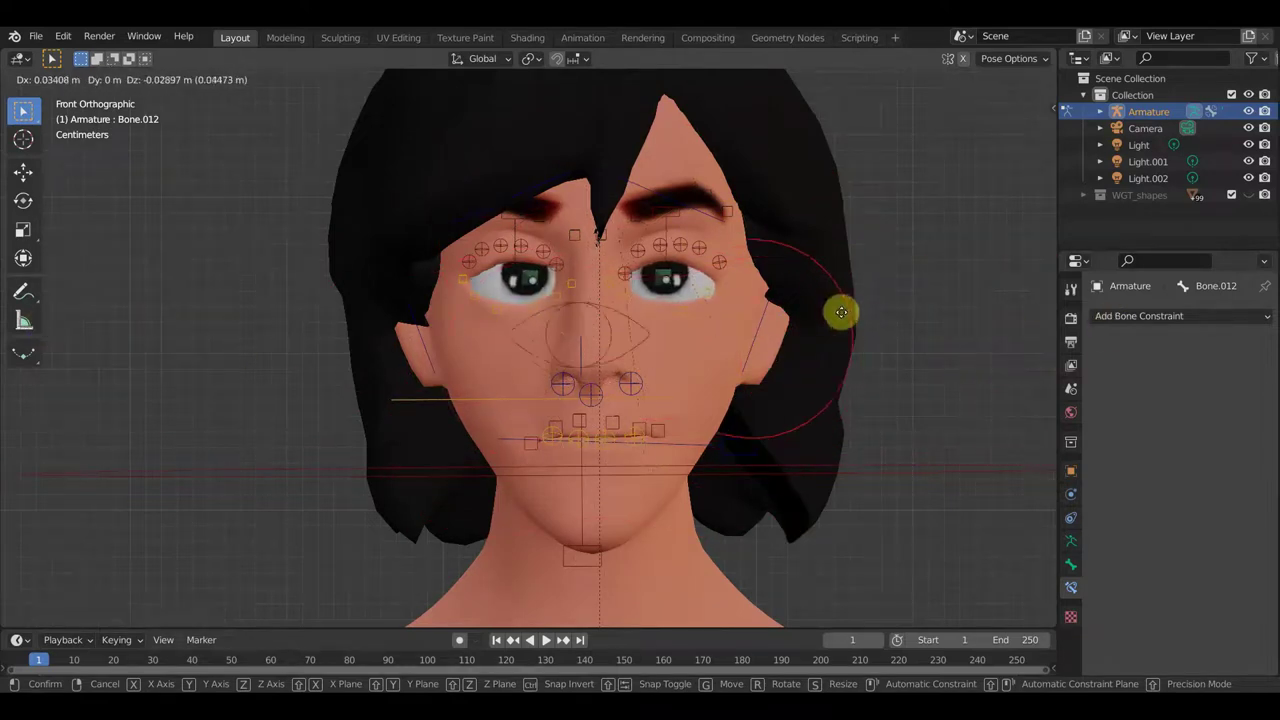
Confirm the face control moved about 0.045 m and zoom out to head and shoulders
click(765, 286)
scroll(765, 347, down, 4)
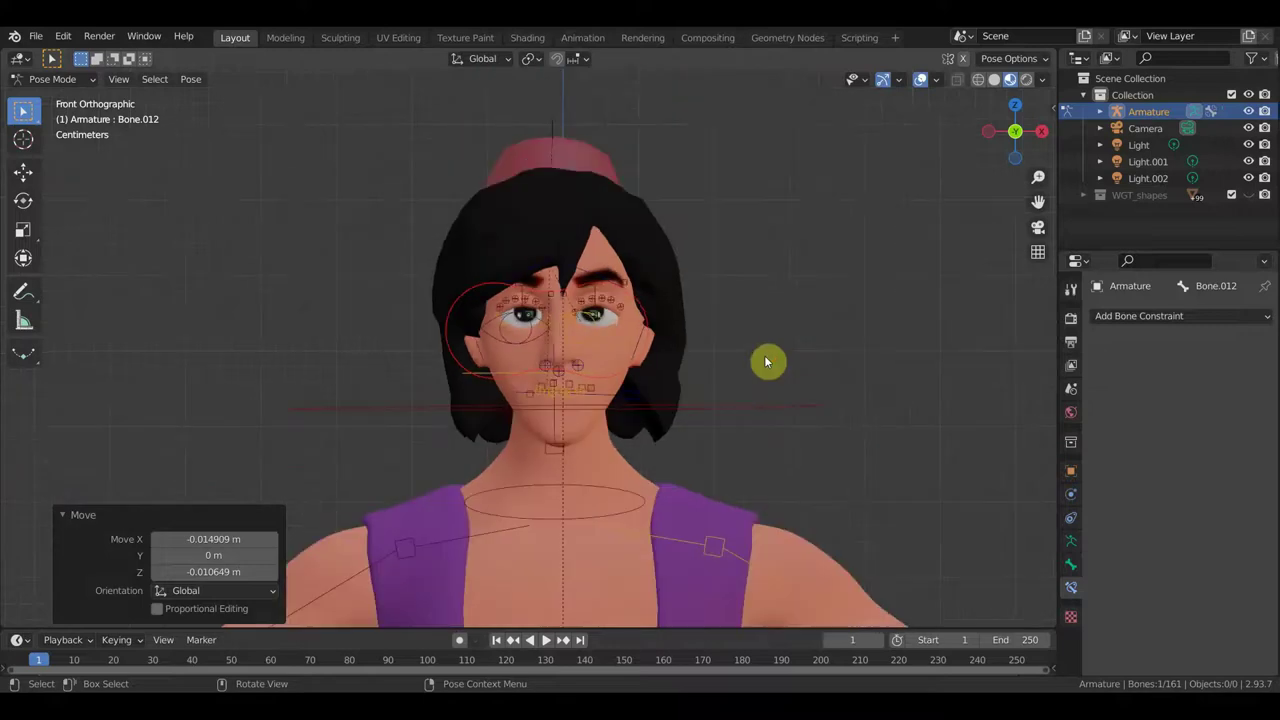
mouse_move(766, 358)
middle_down()
mouse_move(620, 402)
mouse_move(702, 408)
mouse_move(654, 334)
middle_up()
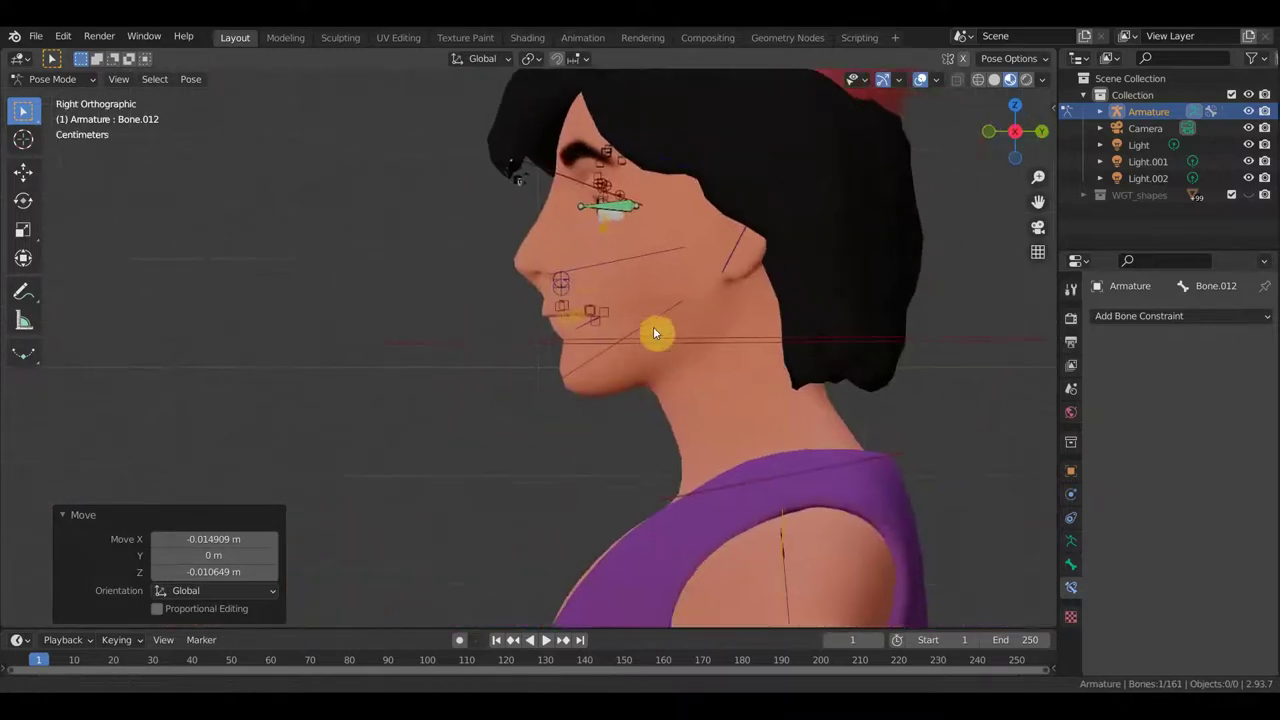
Rotate the jaw bone -14.6° to open the mouth
click(593, 399)
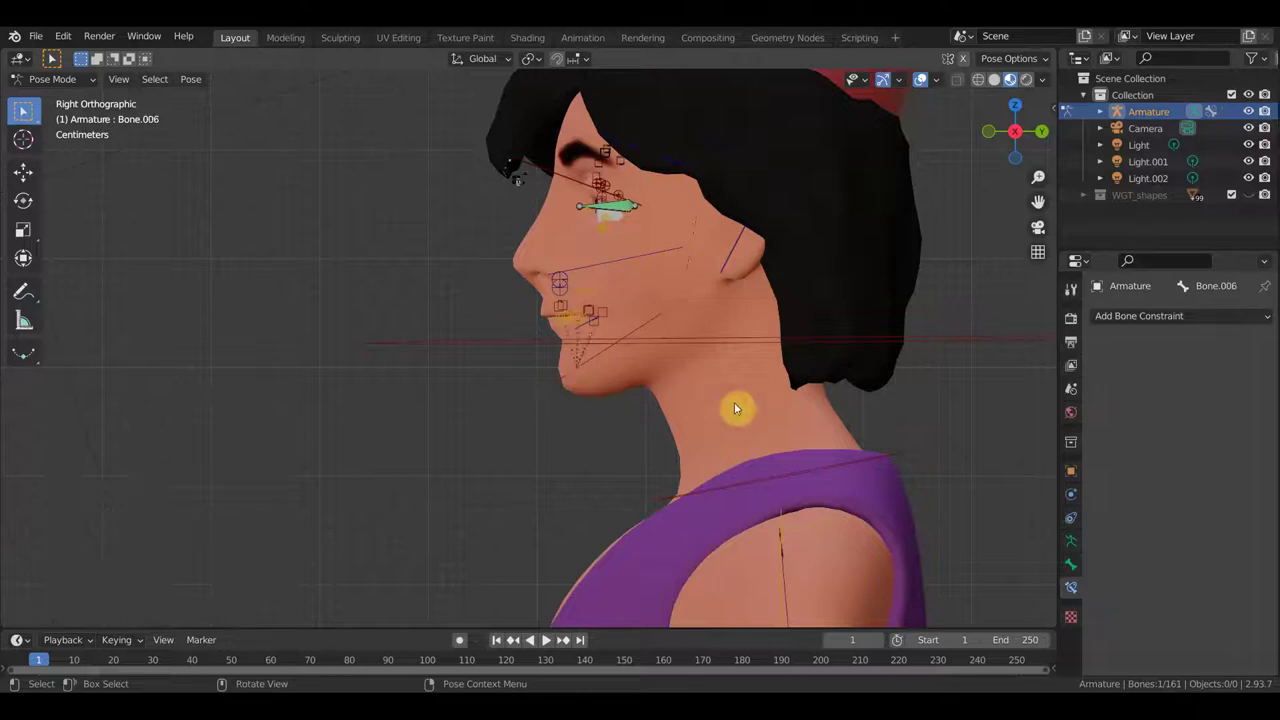
key(r)
click(800, 355)
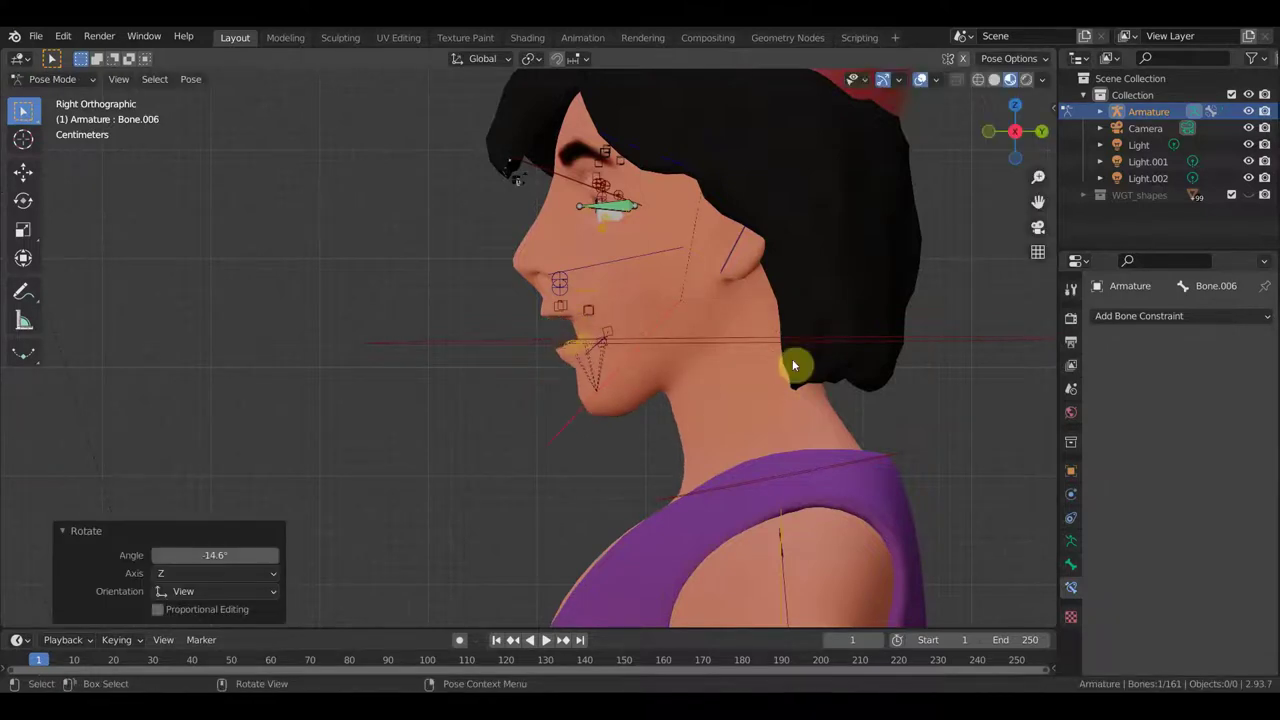
middle_drag(792, 360, 913, 418)
scroll(751, 426, up, 2)
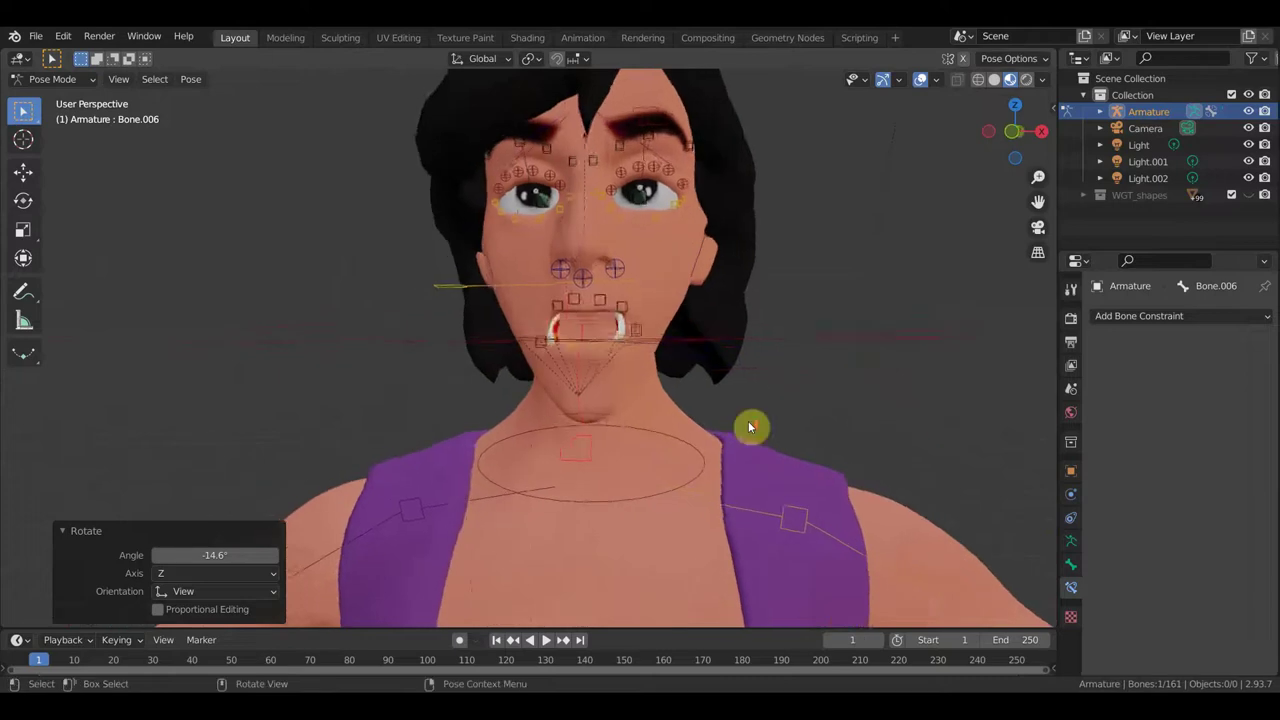
scroll(750, 428, up, 3)
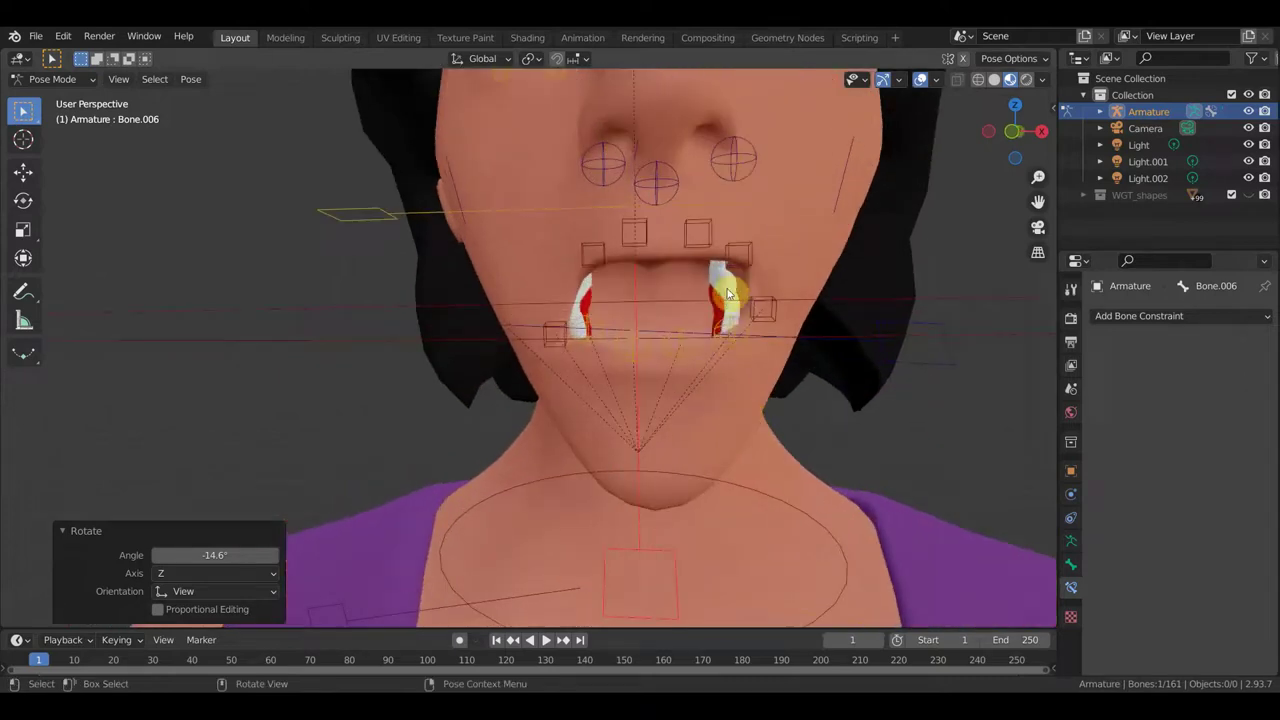
middle_drag(727, 293, 629, 297)
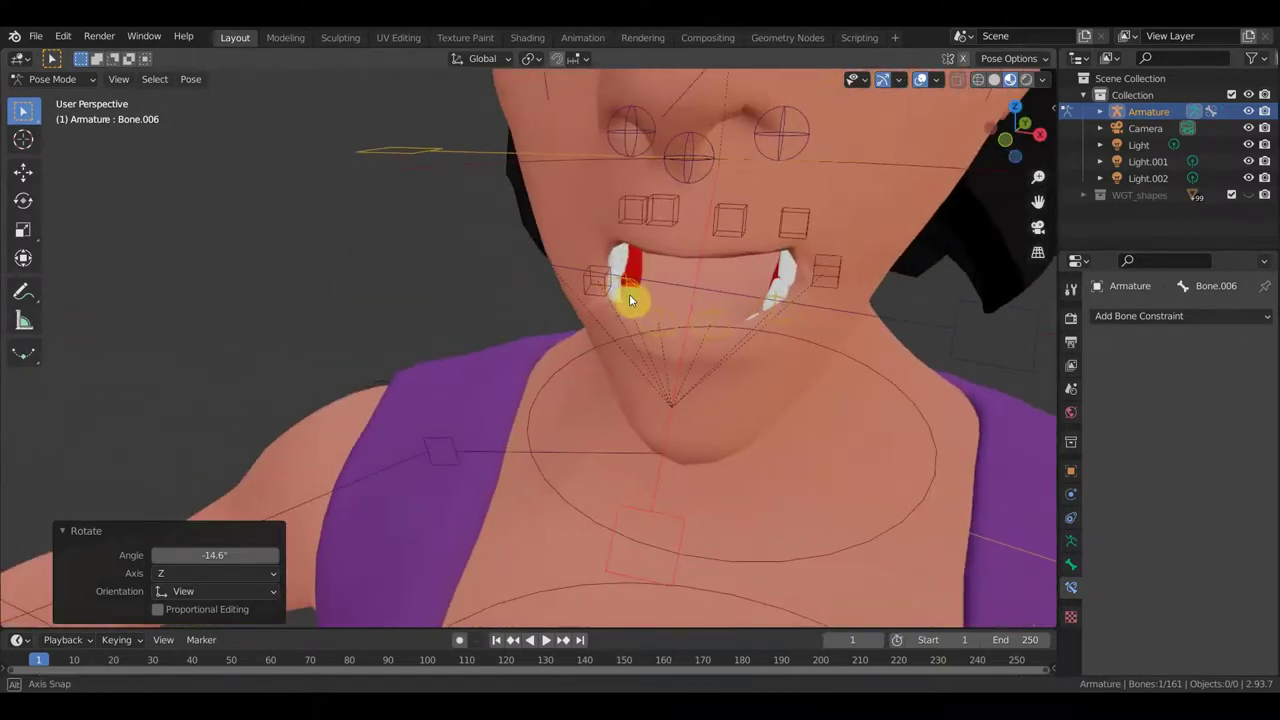
Move the lip corner bone Bone.109 about 0.0036 m to reshape the lip
click(468, 176)
mouse_move(470, 180)
middle_down()
mouse_move(770, 264)
mouse_move(924, 326)
middle_up()
click(866, 337)
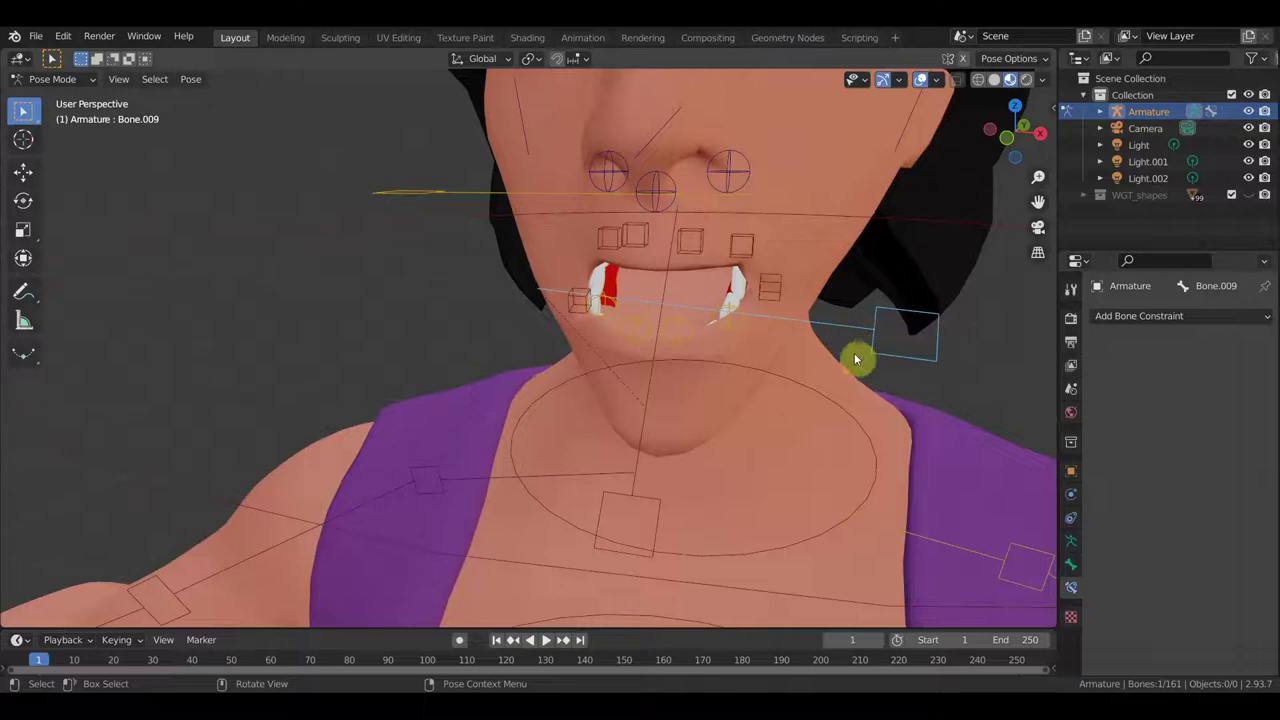
click(558, 235)
mouse_move(629, 306)
middle_down()
mouse_move(651, 289)
mouse_move(603, 224)
middle_up()
click(598, 212)
key(g)
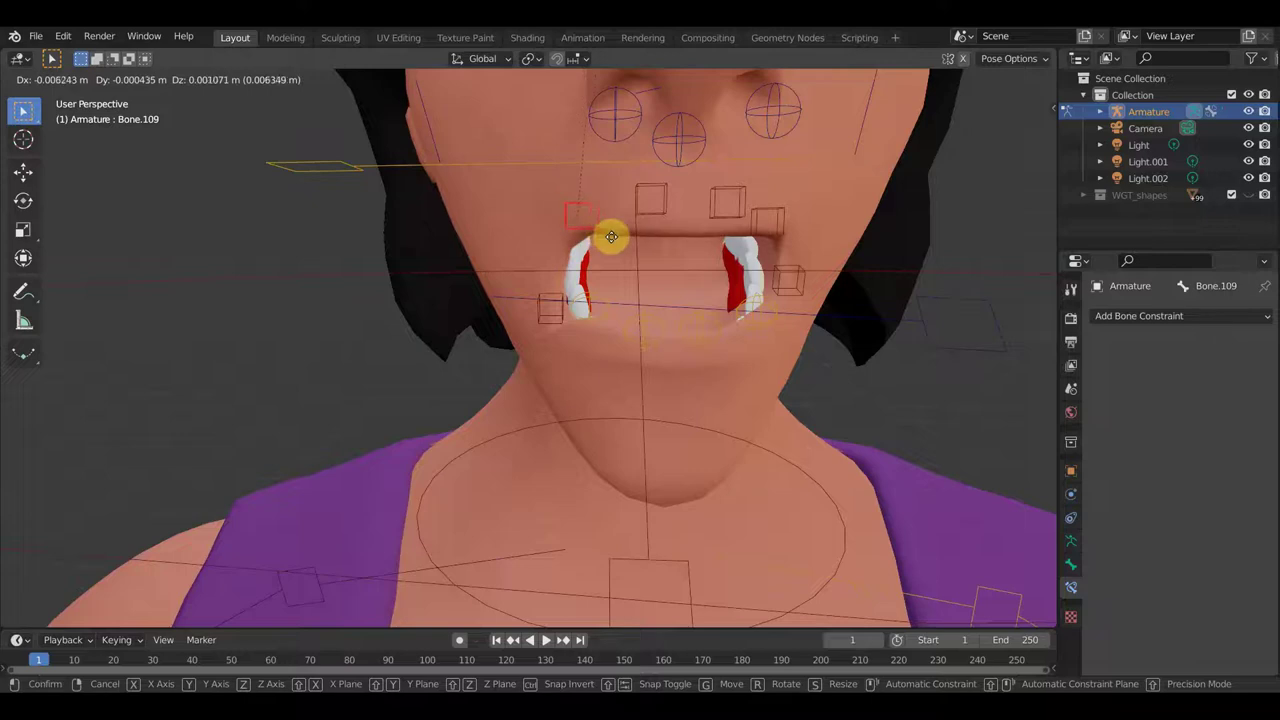
click(612, 242)
Return to the front view zoomed out on the whole character
scroll(714, 374, down, 2)
key(KP_1)
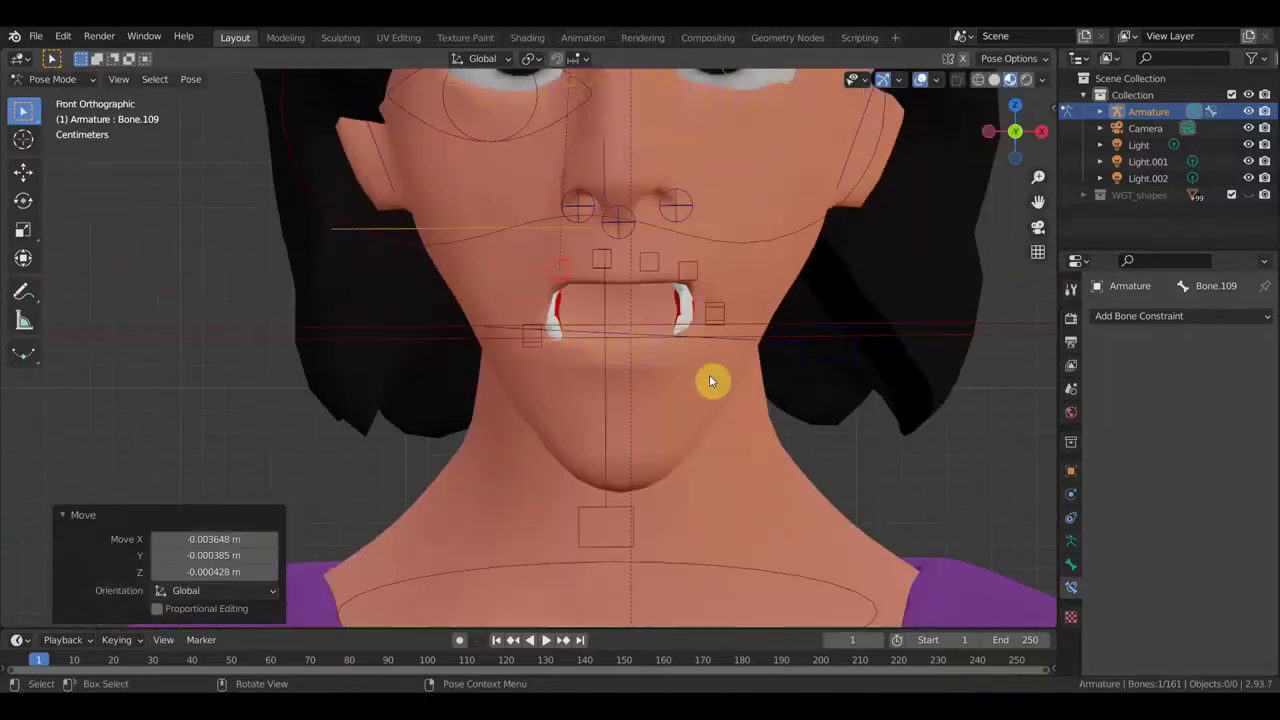
scroll(709, 374, down, 3)
scroll(707, 380, down, 2)
scroll(705, 385, down, 2)
scroll(700, 400, down, 2)
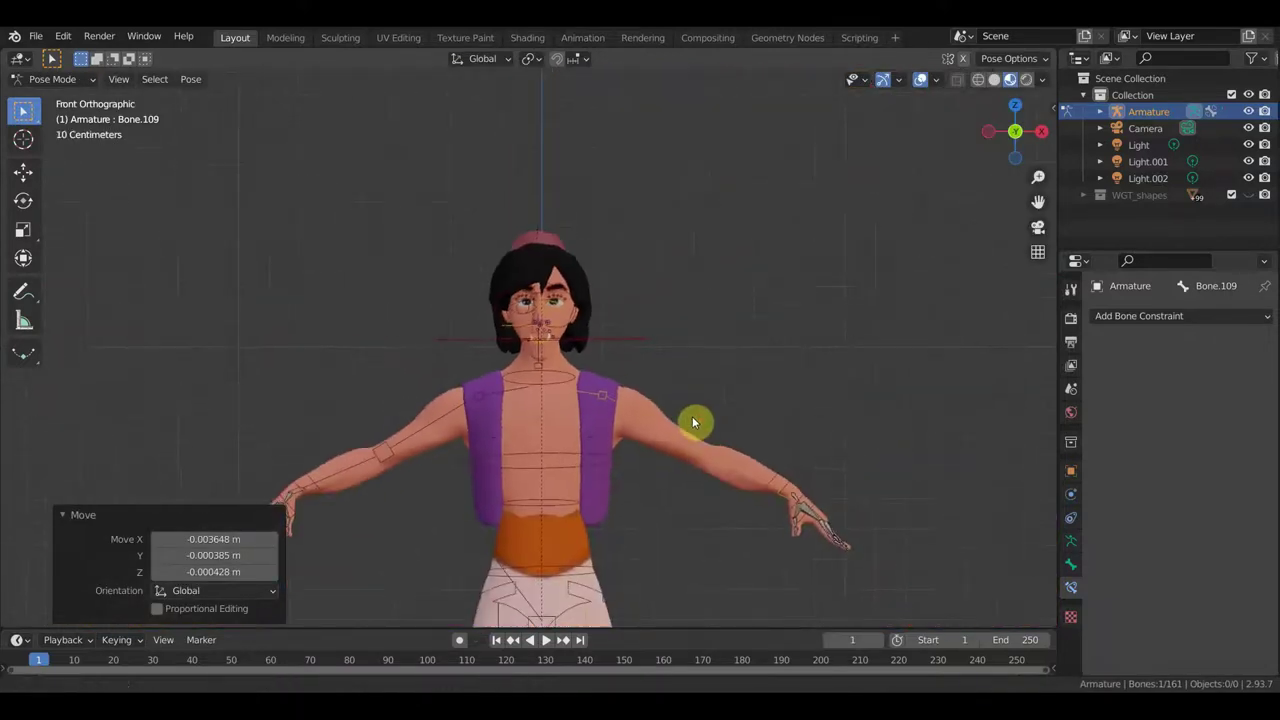
scroll(694, 423, down, 1)
scroll(694, 409, down, 2)
shift+middle_drag(700, 430, 708, 277)
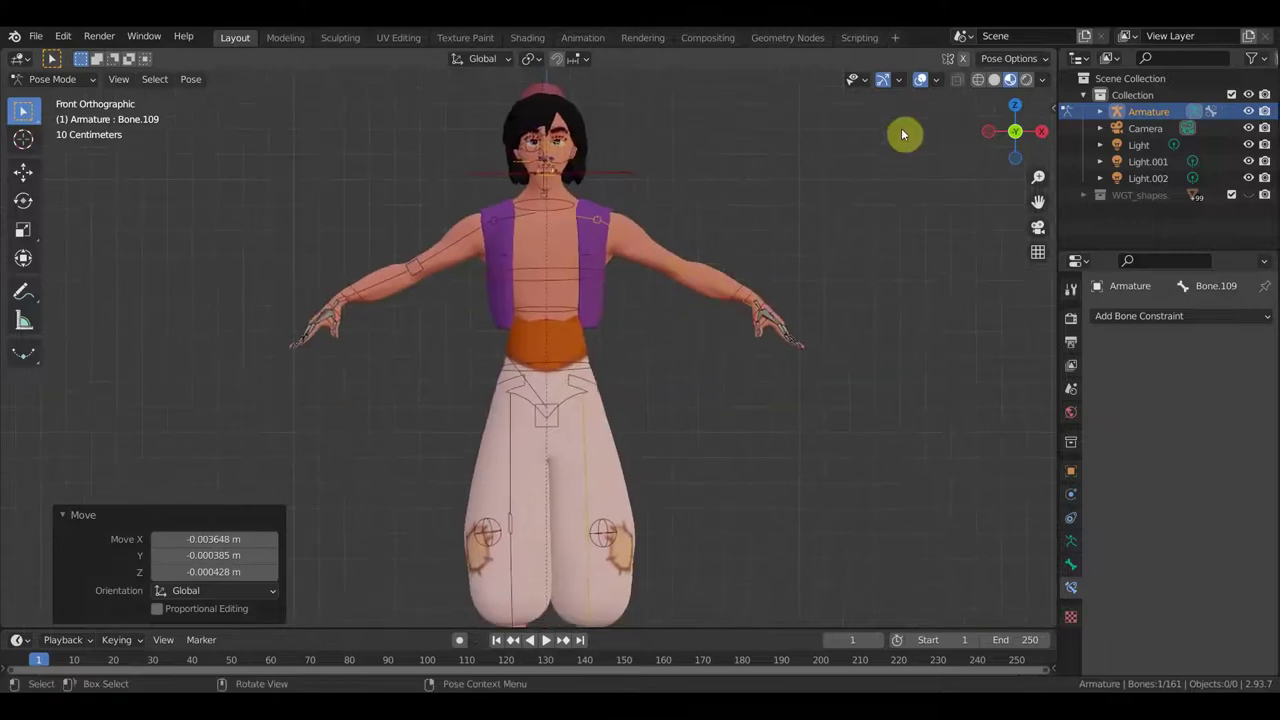
click(920, 80)
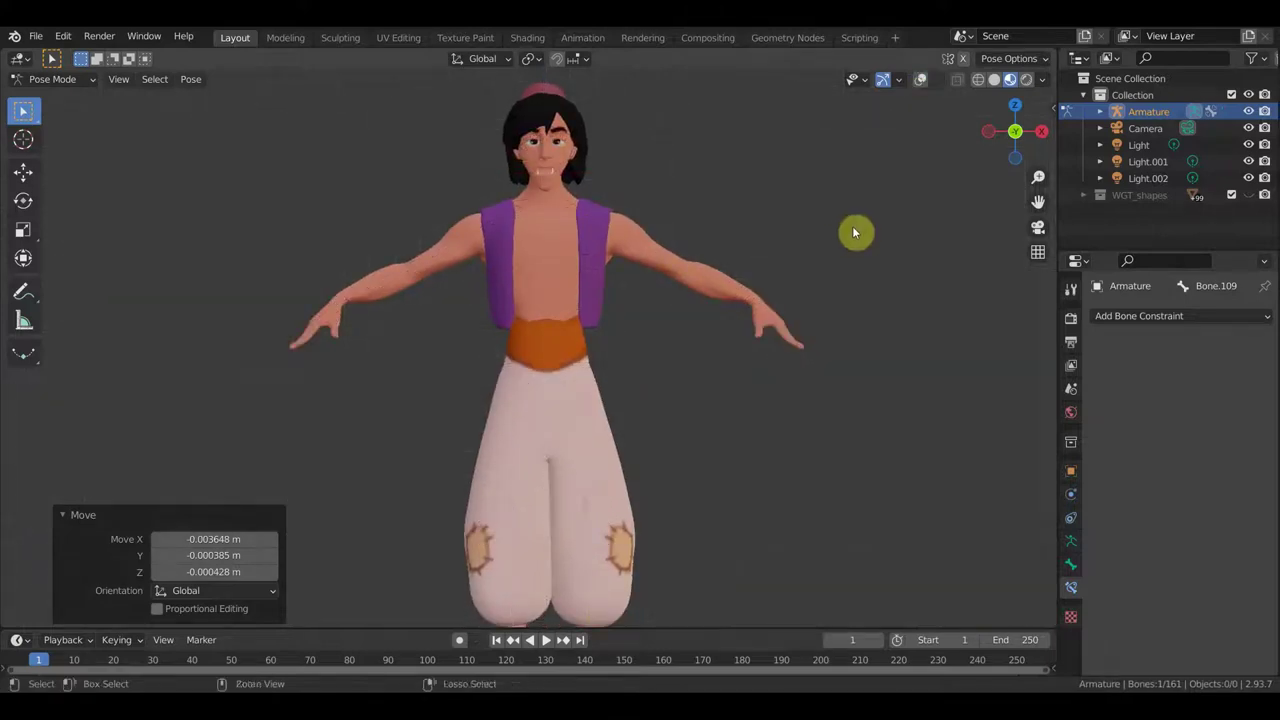
key(ctrl+z)
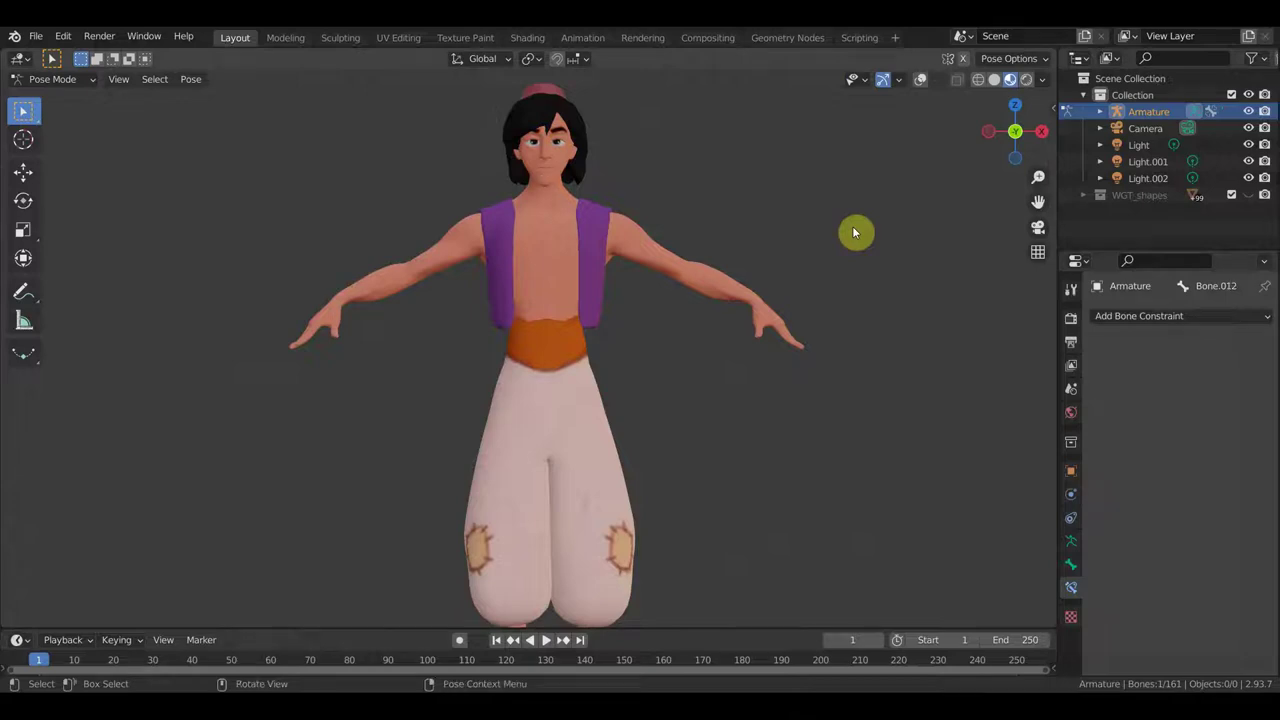
scroll(870, 240, down, 1)
scroll(855, 255, down, 2)
mouse_move(849, 263)
middle_down()
mouse_move(914, 274)
mouse_move(882, 309)
mouse_move(986, 563)
middle_up()
scroll(882, 309, up, 4)
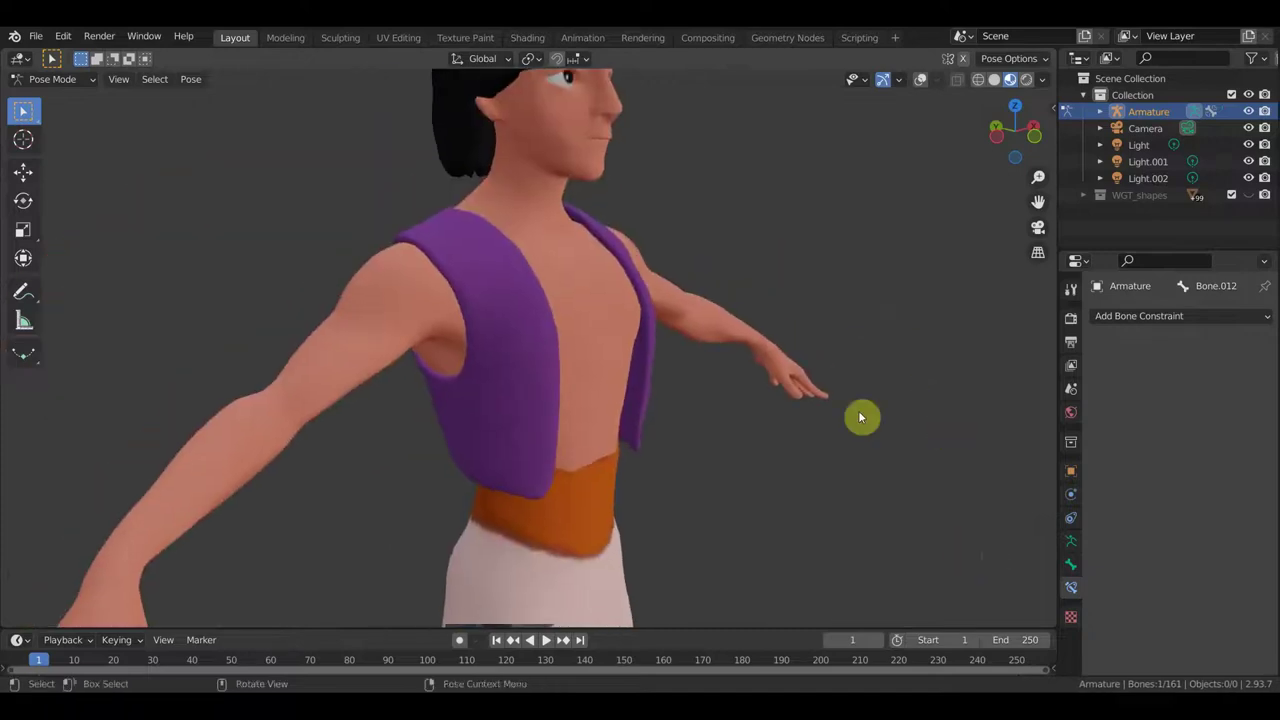
scroll(815, 392, up, 2)
middle_drag(880, 369, 980, 340)
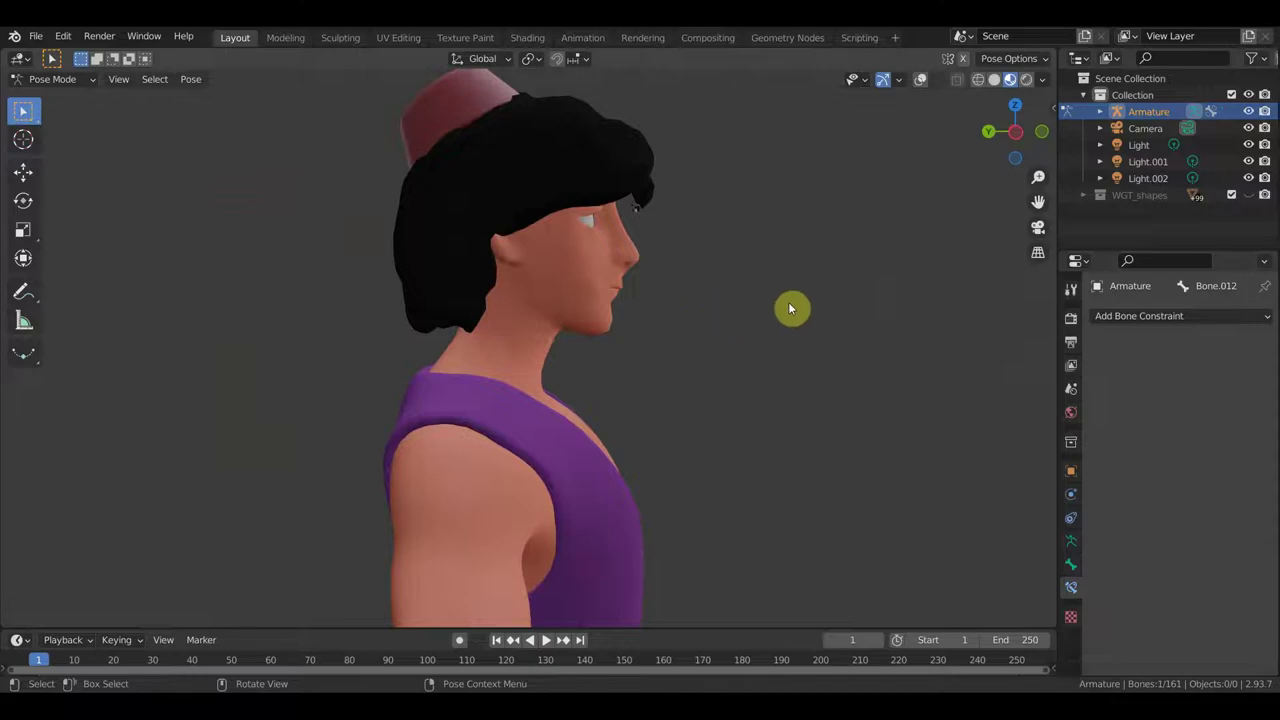
mouse_move(788, 308)
middle_down()
mouse_move(663, 346)
mouse_move(405, 342)
middle_up()
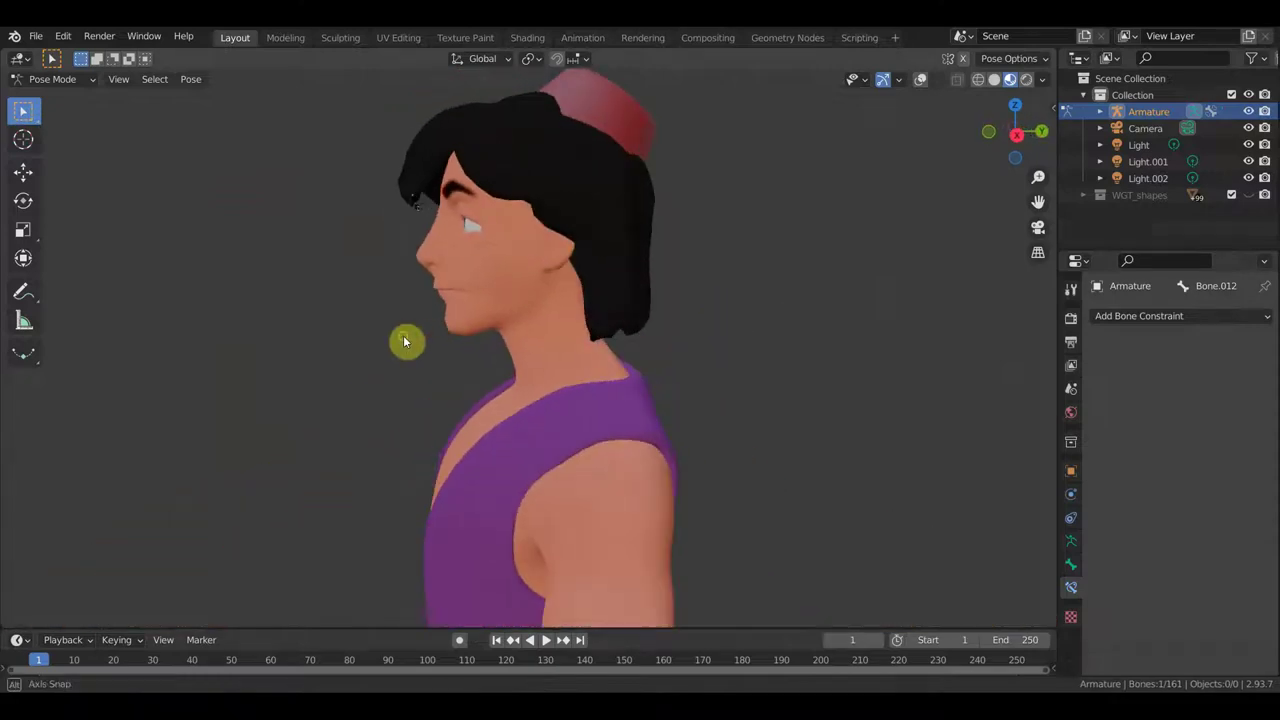
scroll(496, 321, up, 1)
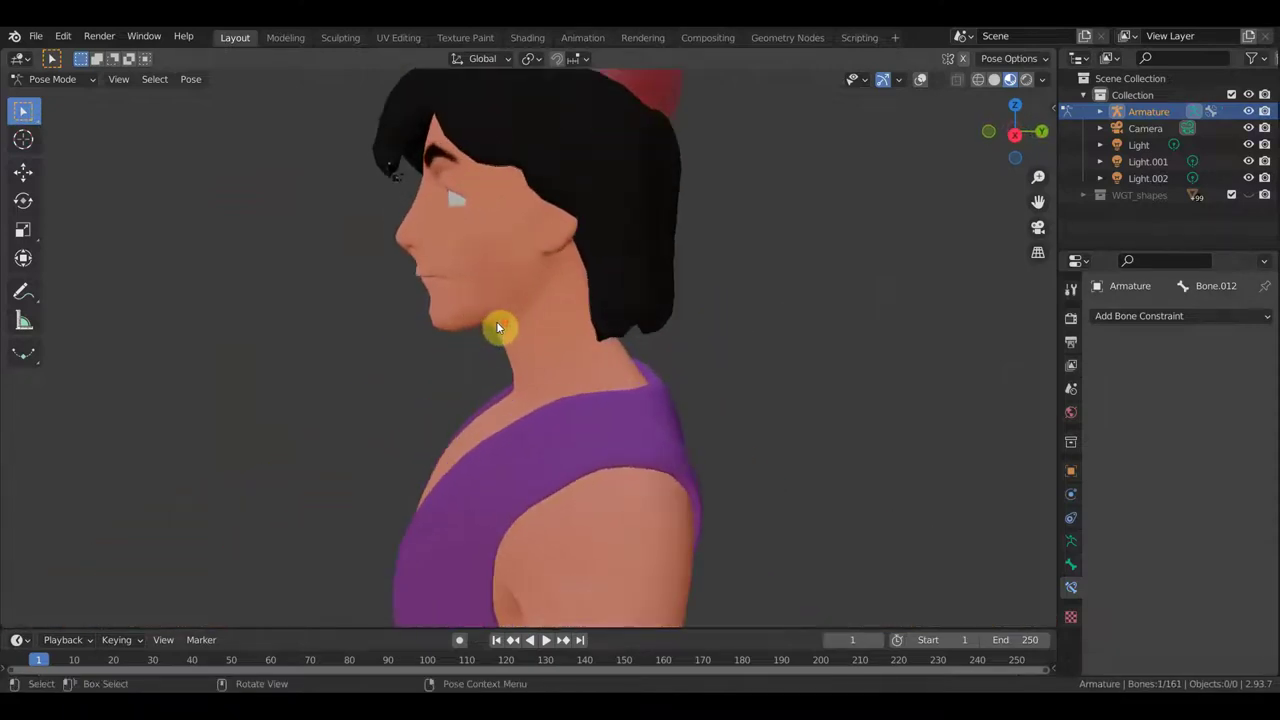
mouse_move(496, 321)
middle_down()
mouse_move(717, 323)
mouse_move(697, 314)
mouse_move(709, 331)
mouse_move(797, 360)
middle_up()
scroll(710, 333, up, 1)
scroll(800, 375, up, 1)
scroll(803, 385, up, 1)
scroll(827, 437, up, 1)
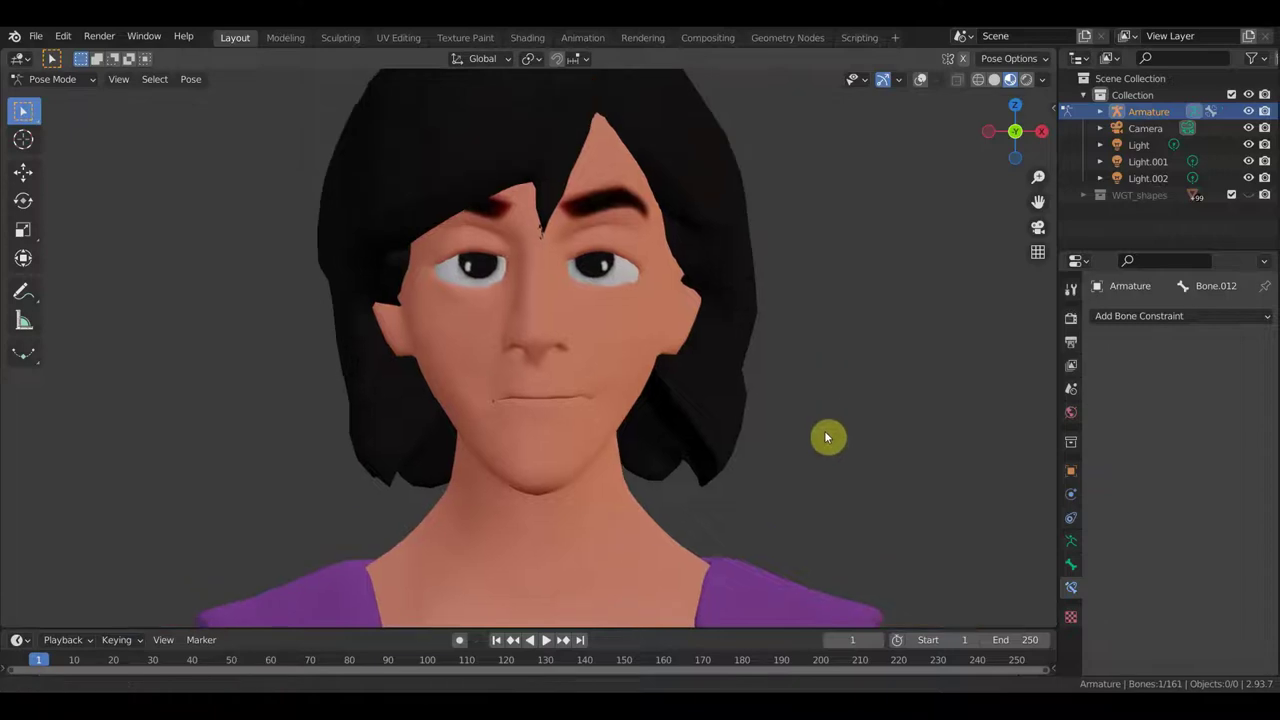
scroll(826, 439, down, 1)
scroll(820, 432, down, 1)
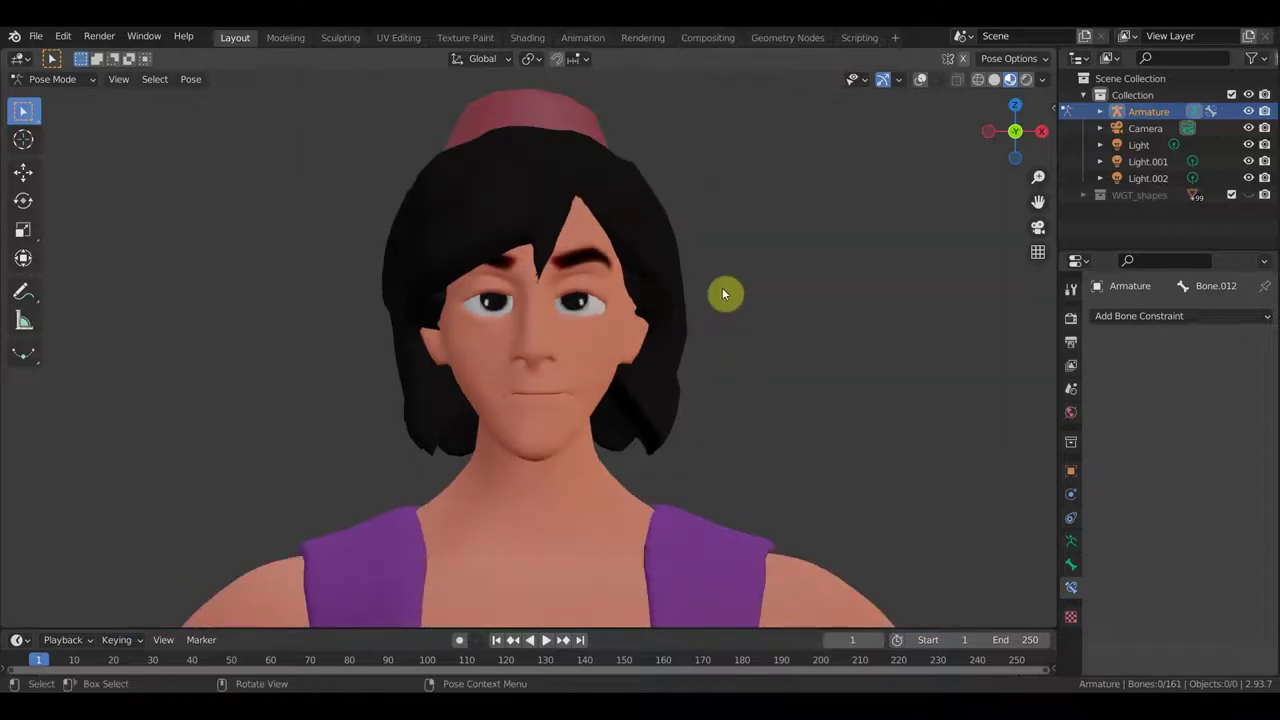
mouse_move(740, 291)
middle_down()
mouse_move(889, 311)
mouse_move(922, 291)
mouse_move(677, 300)
mouse_move(731, 300)
middle_up()
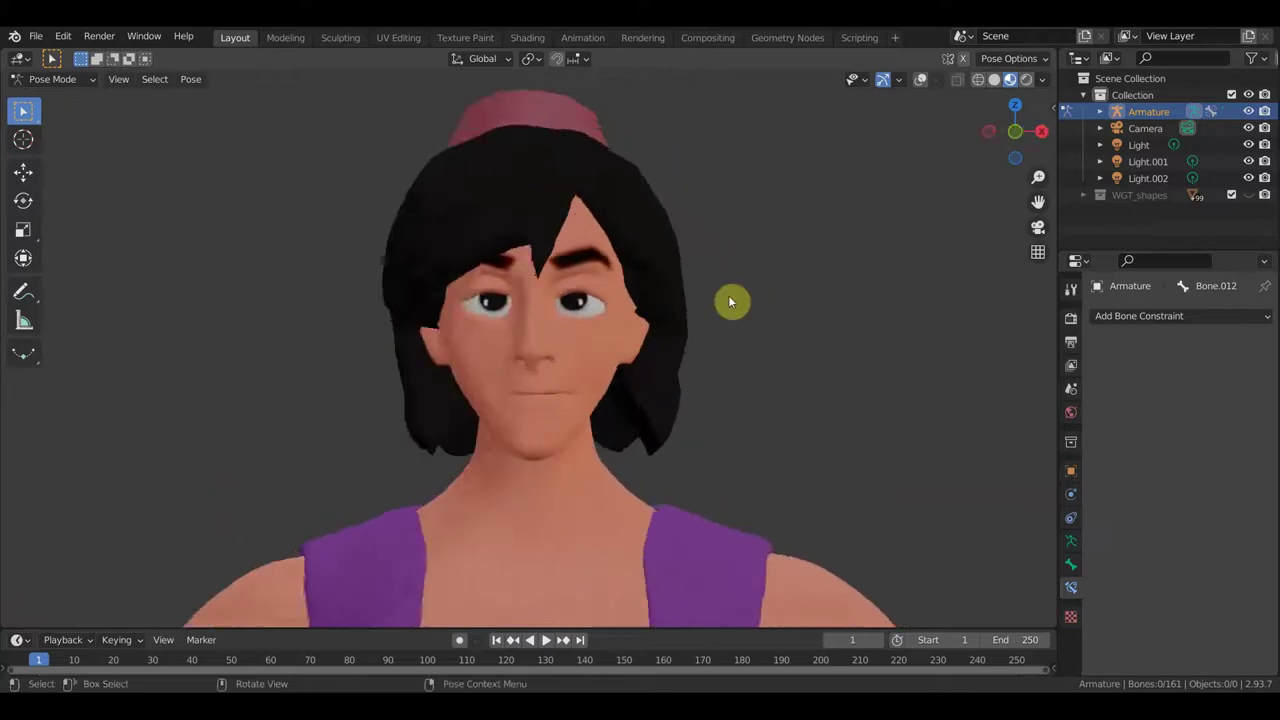
scroll(733, 310, down, 5)
scroll(740, 330, down, 3)
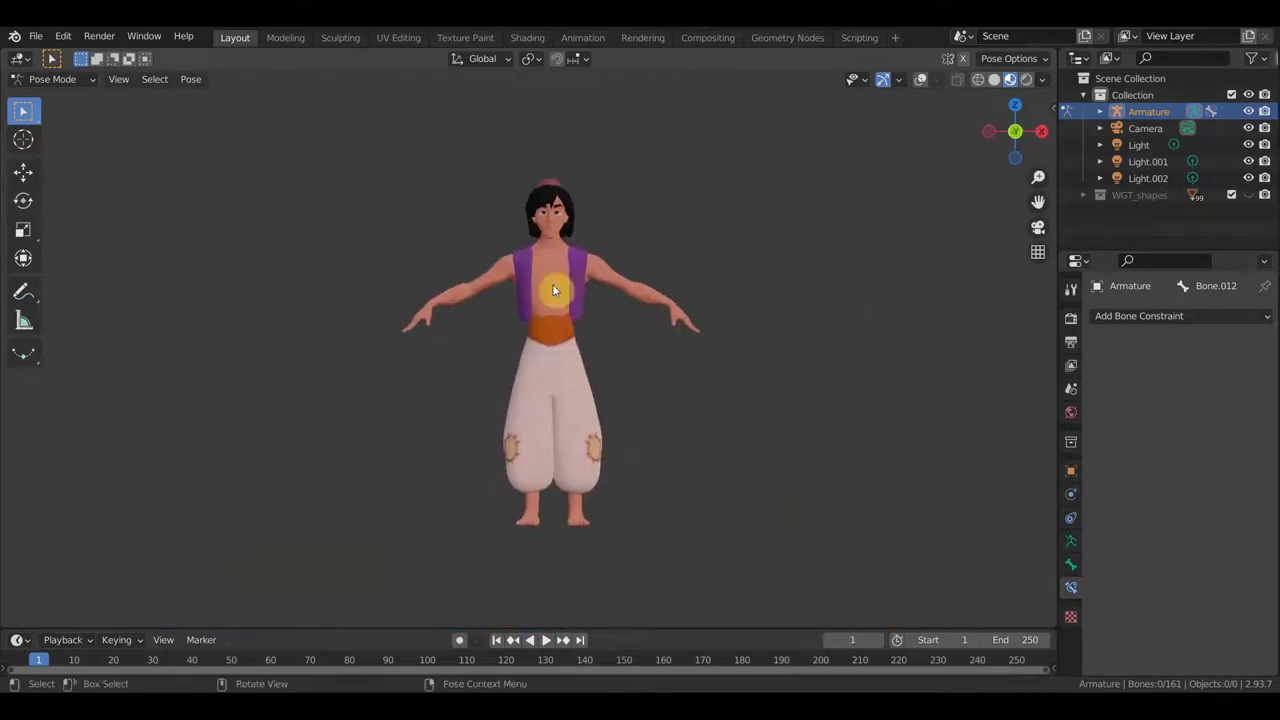
Open recent file жасмин ригг.blend without saving, then toggle viewport overlays off and on
click(35, 37)
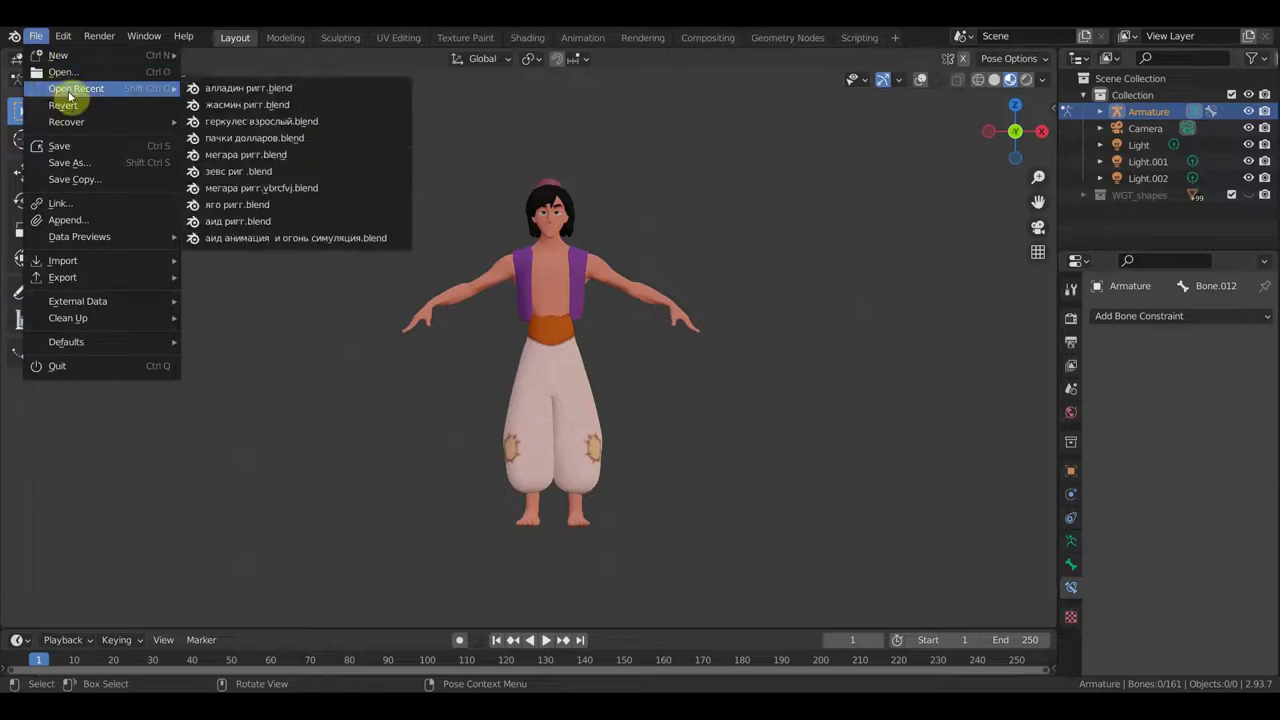
mouse_move(76, 88)
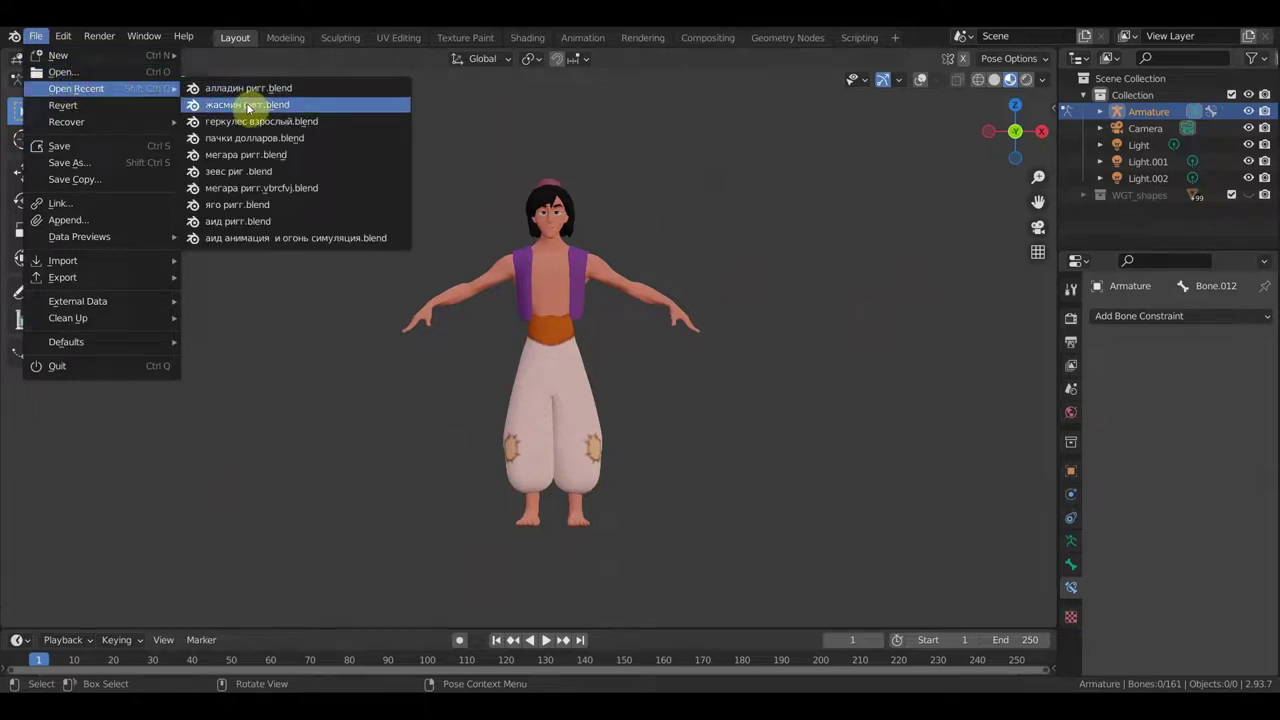
click(239, 105)
click(684, 396)
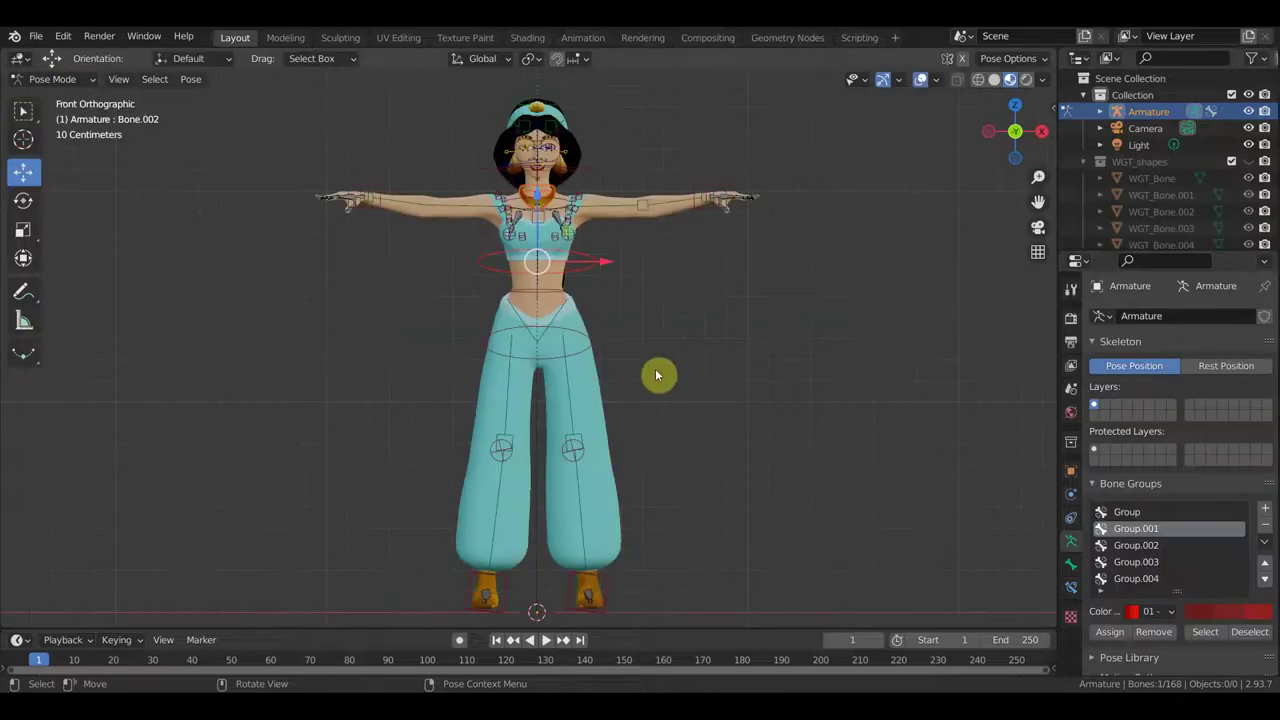
click(920, 82)
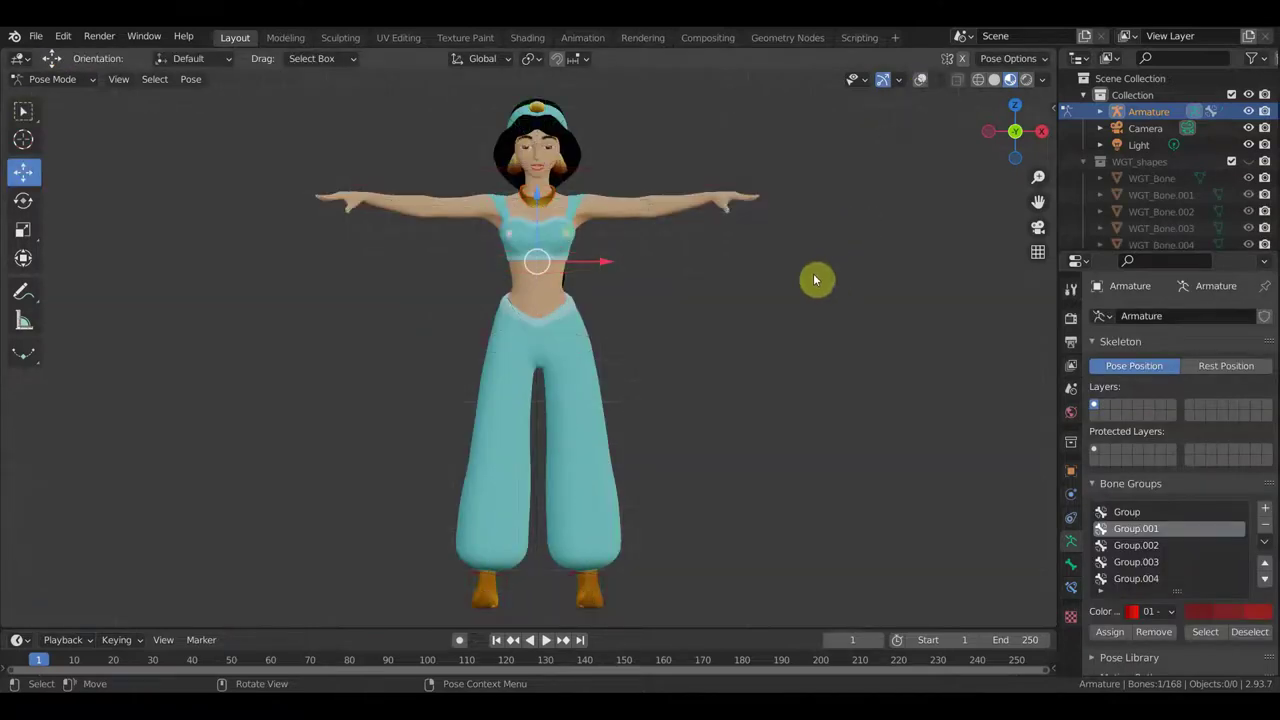
click(920, 82)
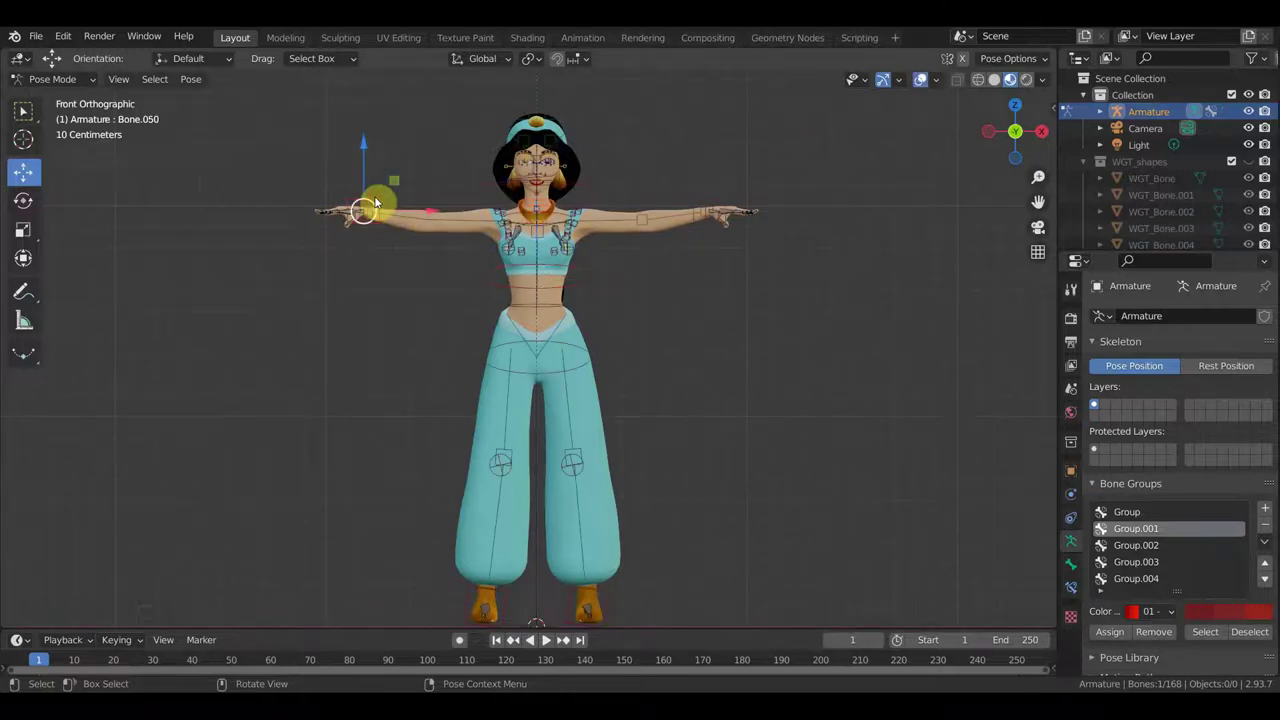
Move and rotate the hand bone to lower the right arm beside the hip
key(g)
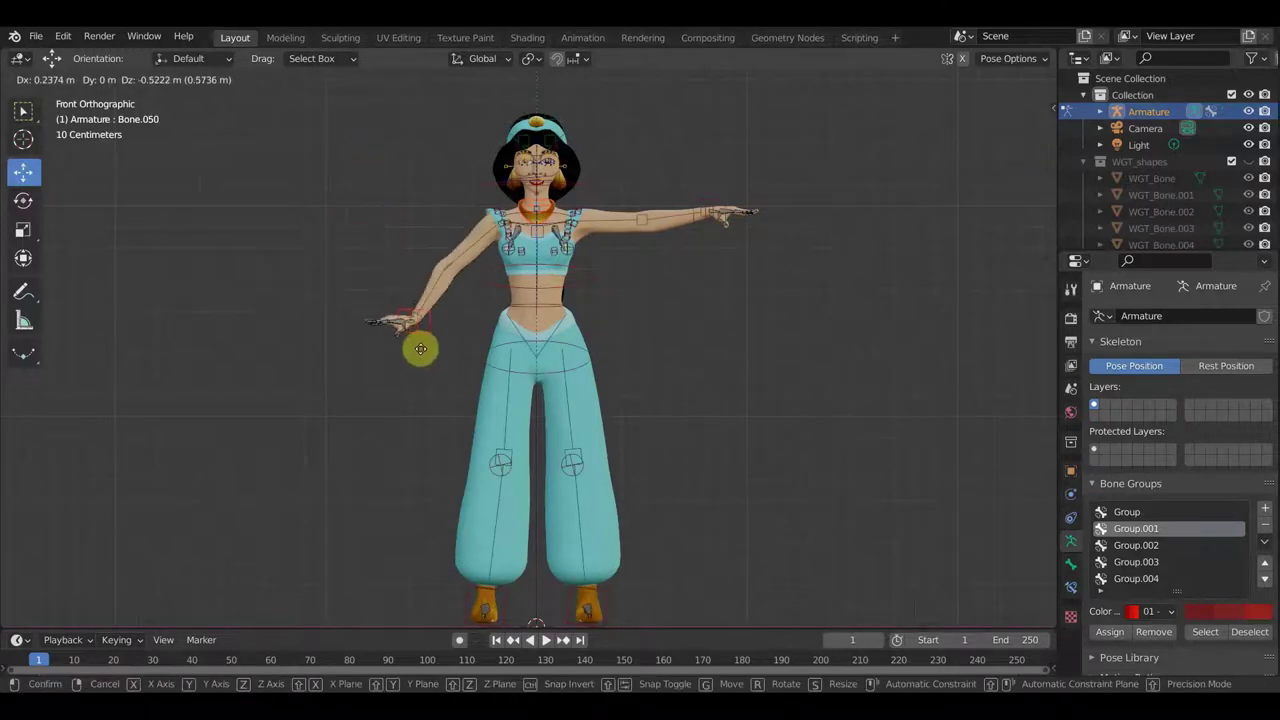
click(448, 381)
key(r)
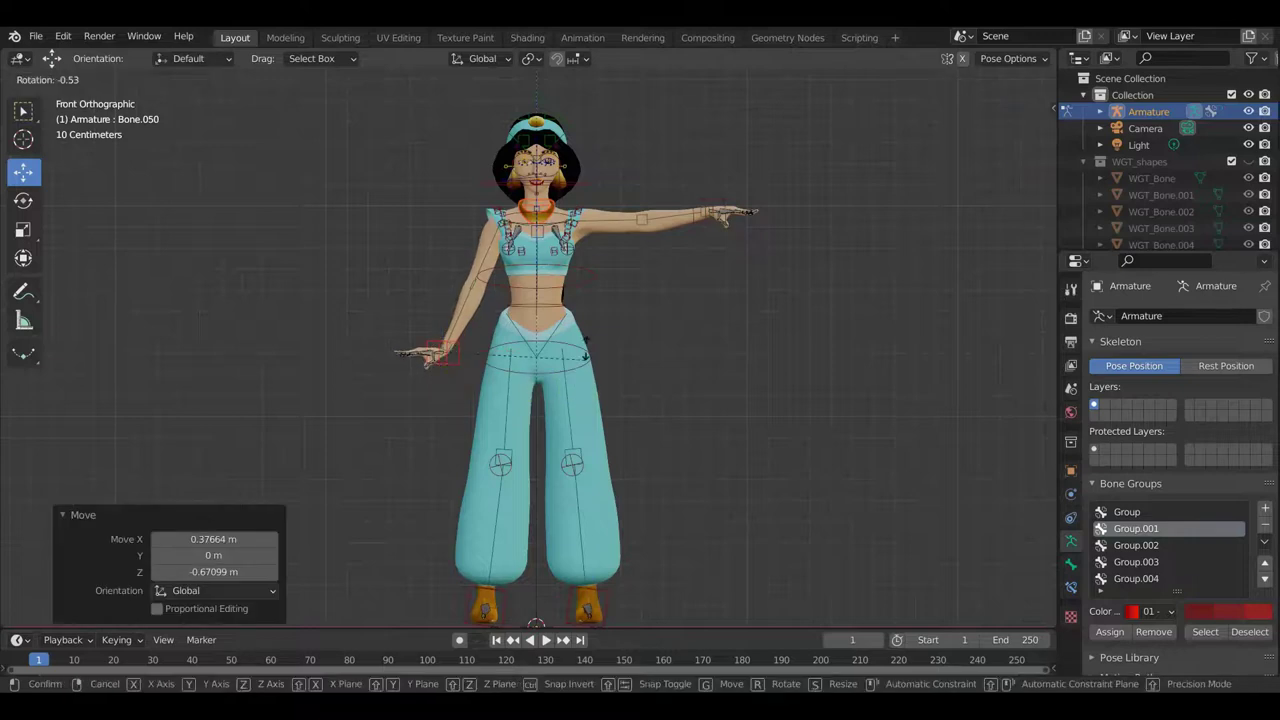
click(458, 164)
key(g)
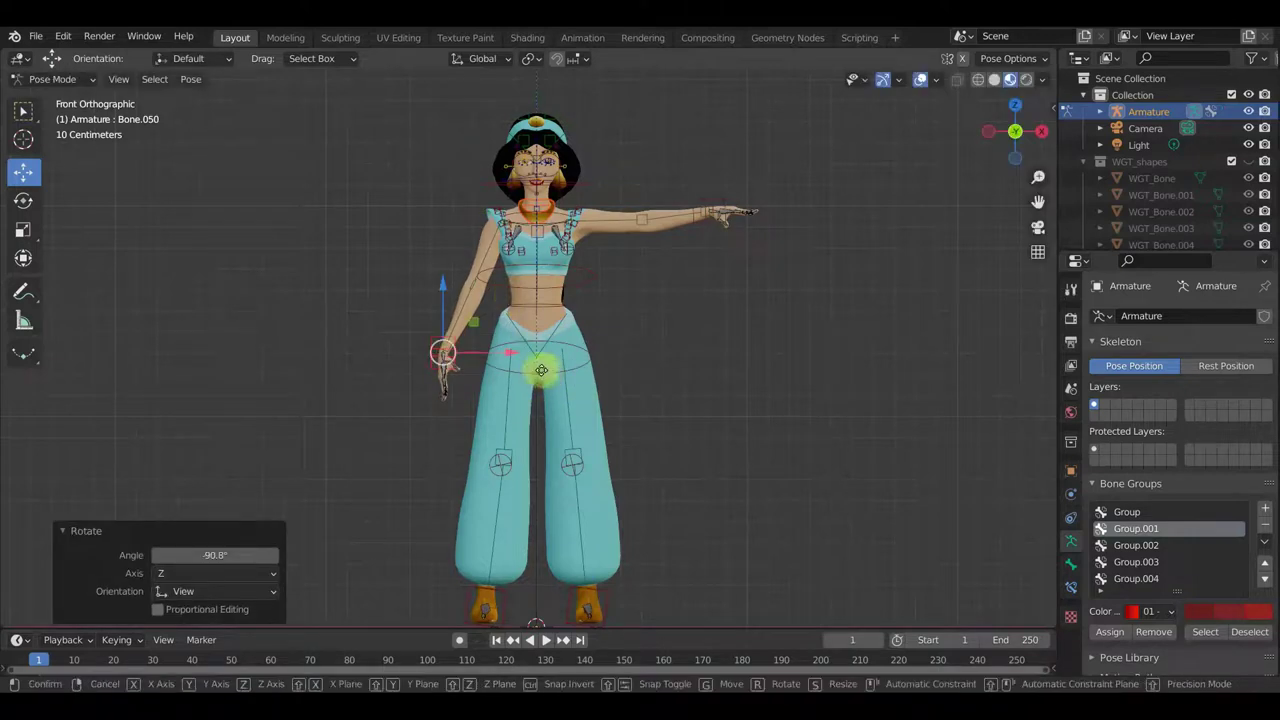
click(555, 370)
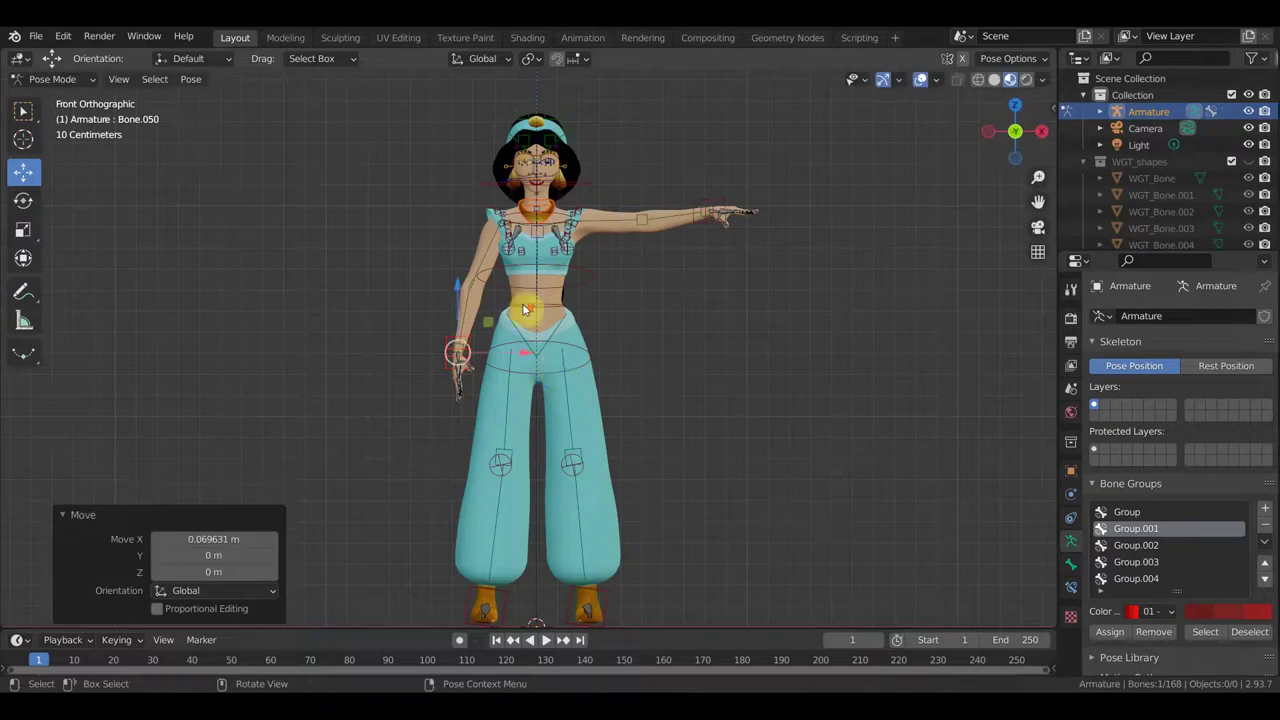
Rotate the chest sleeve control bone to swing the sleeve off the shoulder
scroll(530, 308, up, 3)
mouse_move(529, 308)
shift+middle_down()
mouse_move(571, 443)
mouse_move(585, 570)
shift+middle_up()
scroll(592, 471, up, 1)
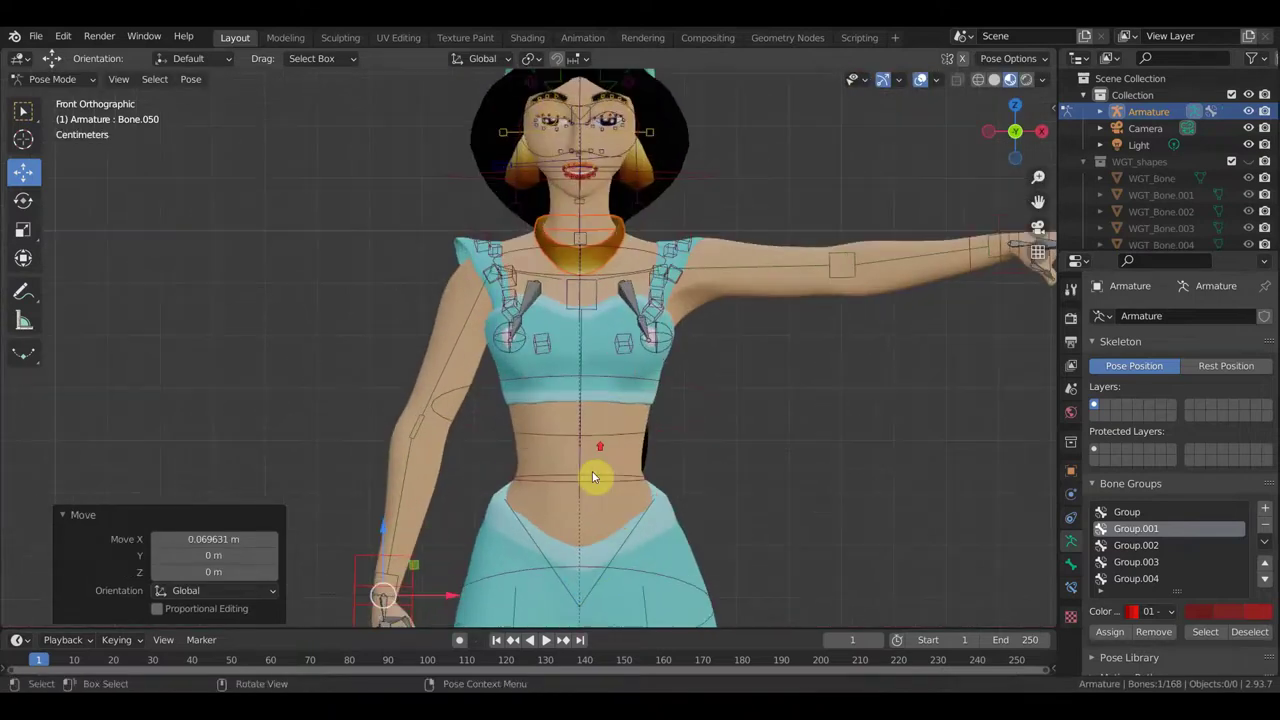
scroll(600, 460, up, 3)
scroll(560, 400, up, 1)
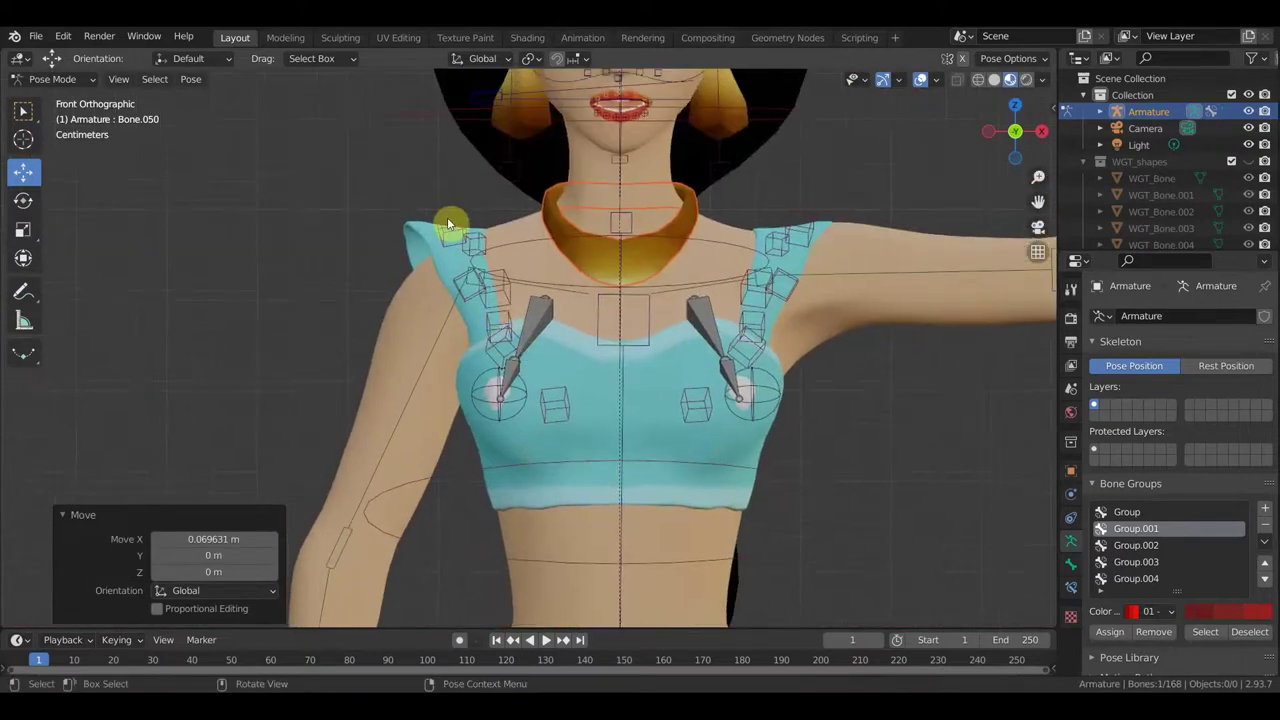
click(482, 382)
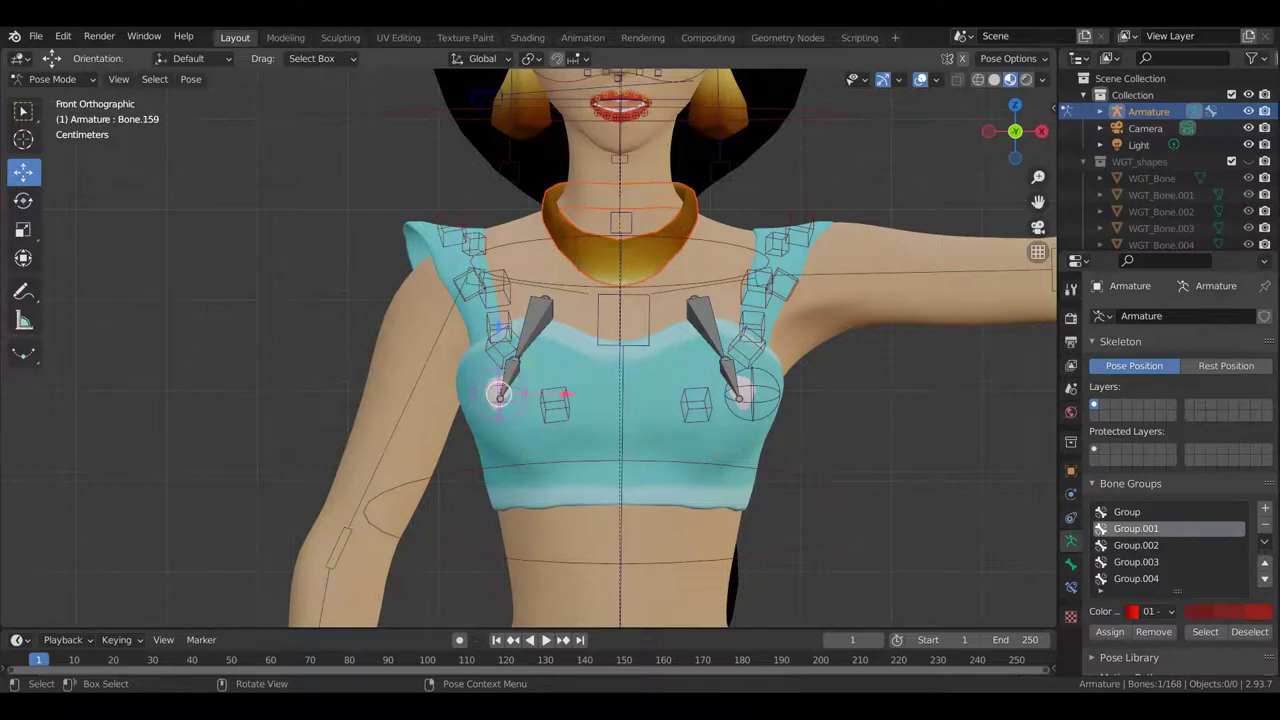
key(r)
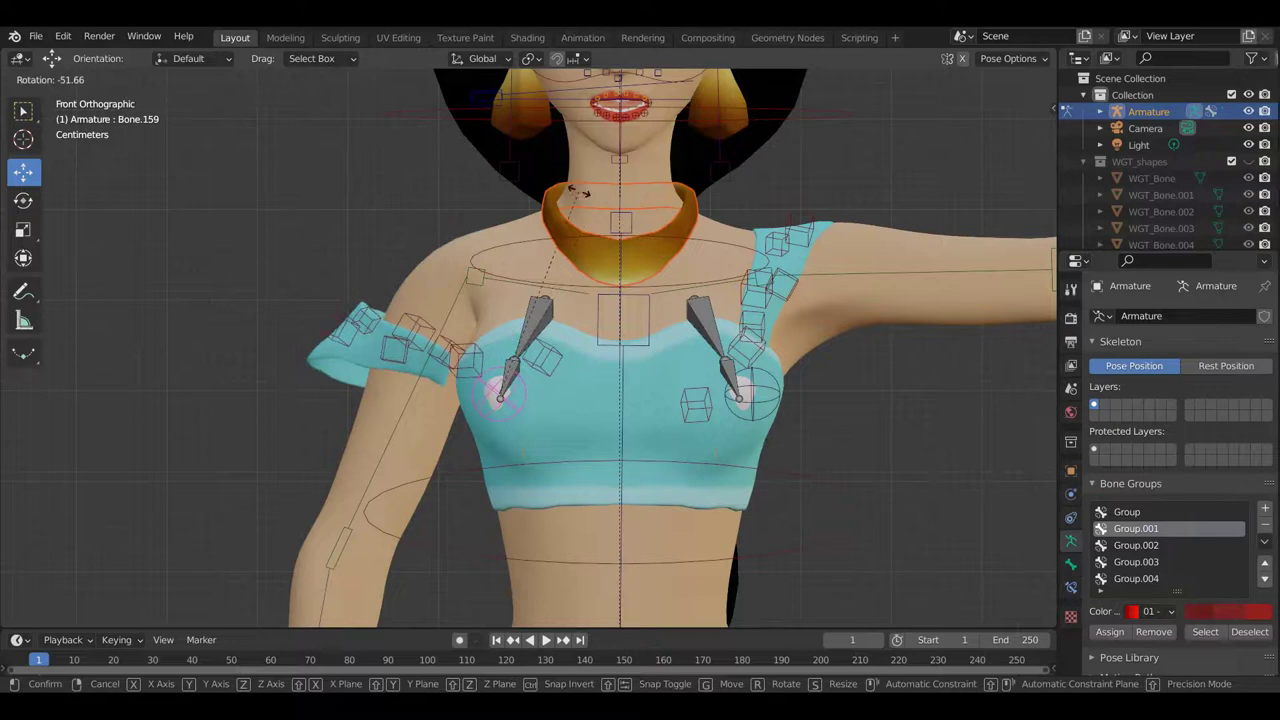
click(578, 192)
Move and rotate the bones along the sleeve's outer end to slide it down
click(349, 336)
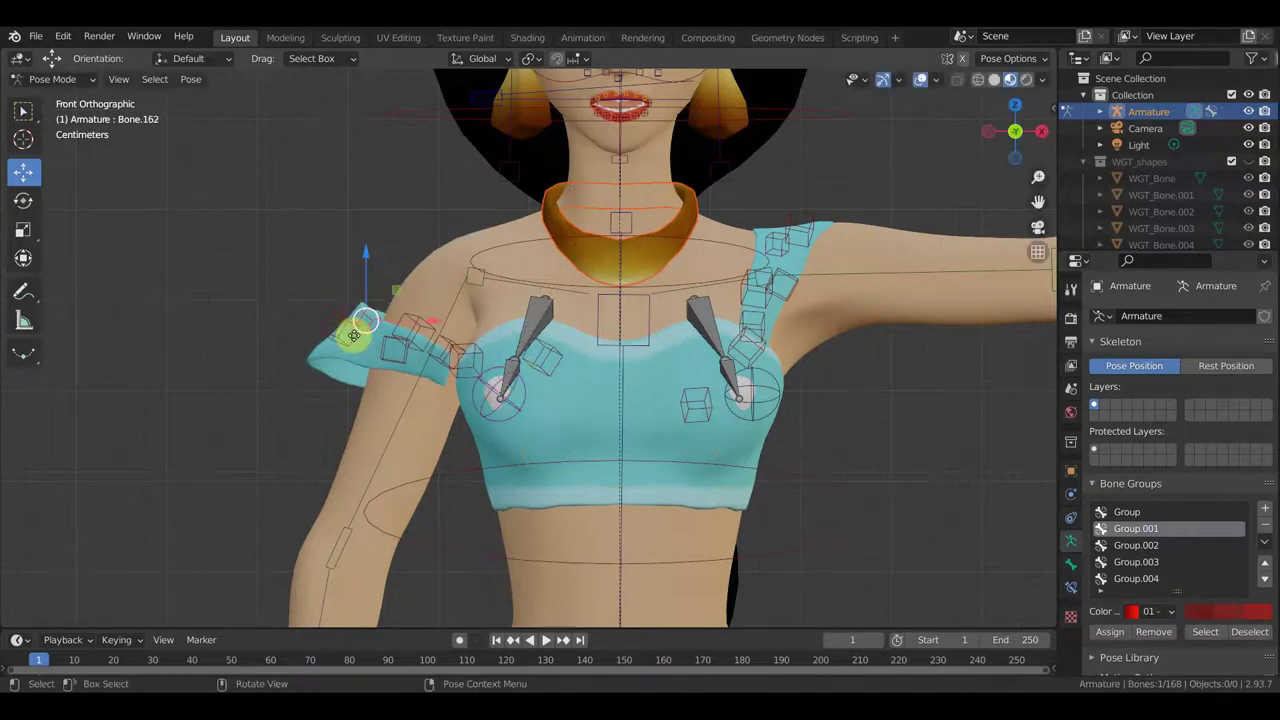
key(g)
click(343, 334)
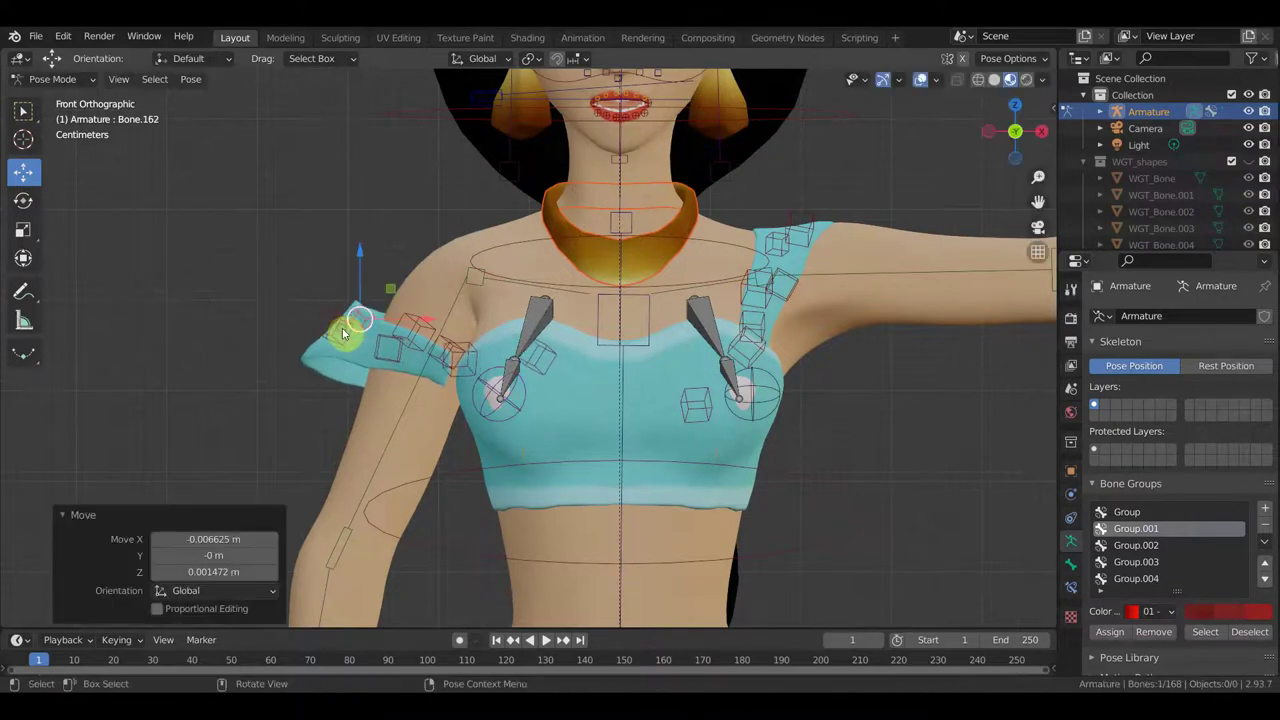
click(335, 346)
key(r)
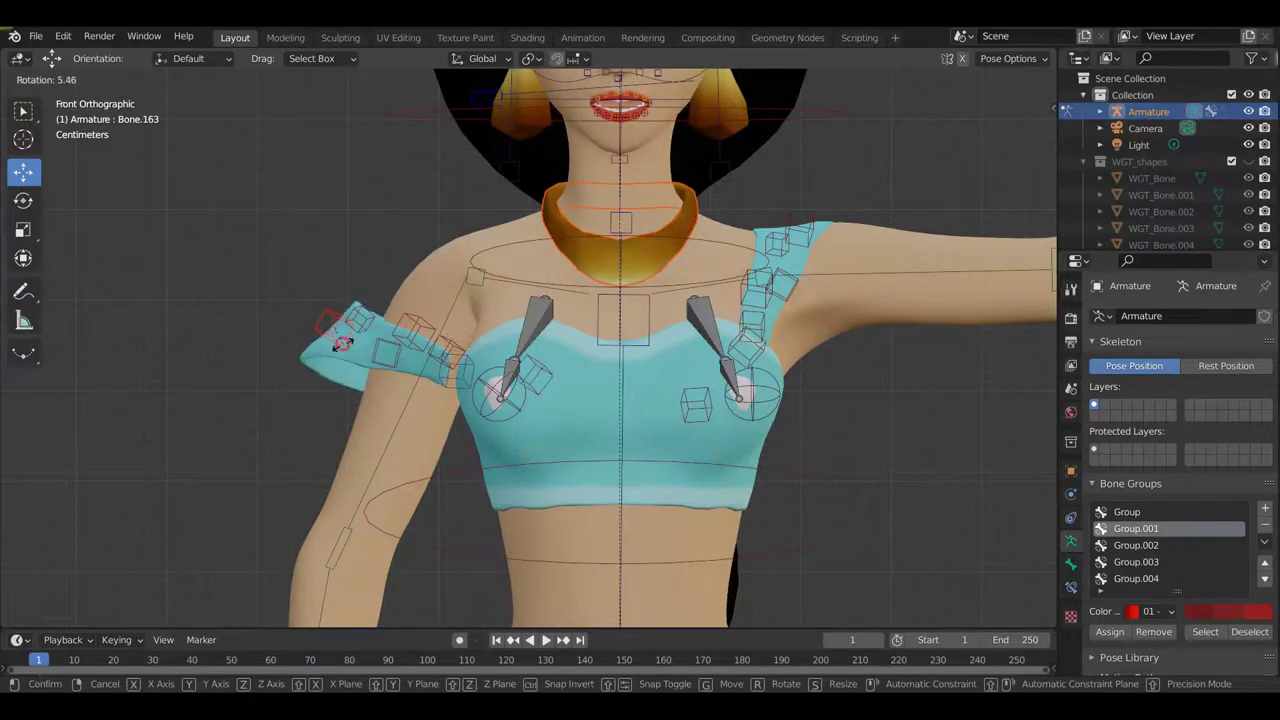
click(380, 360)
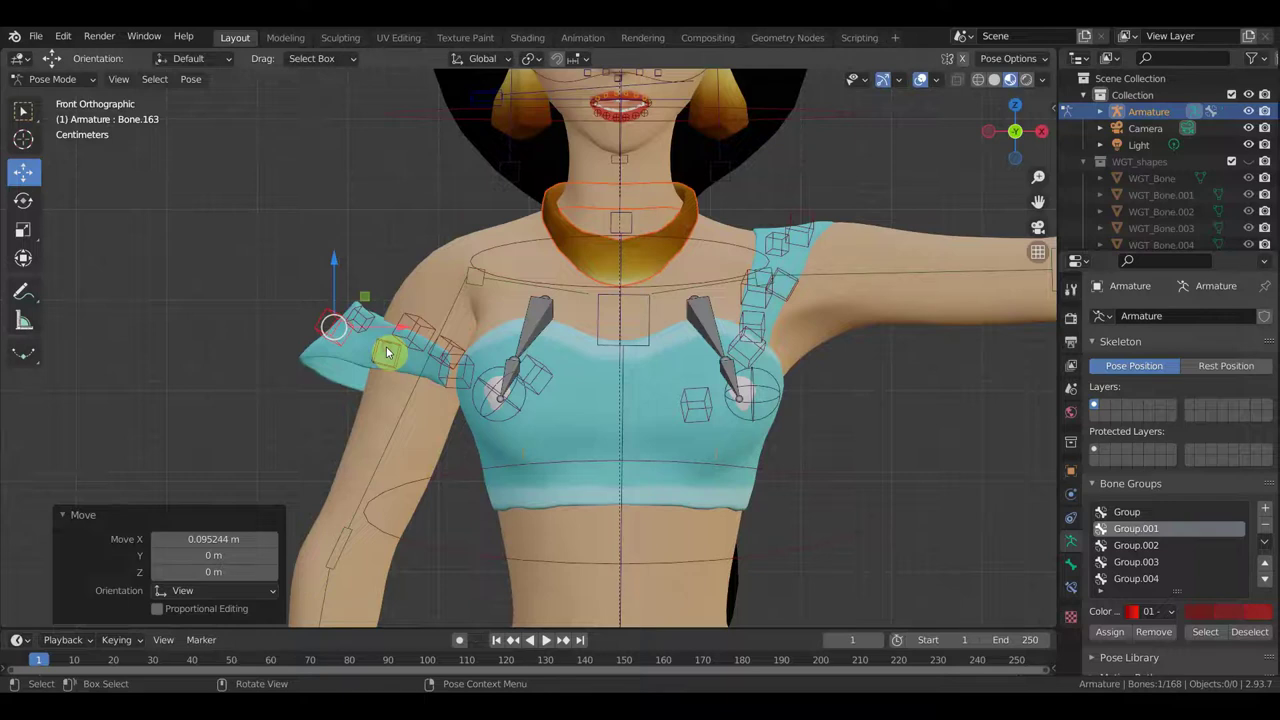
click(387, 352)
scroll(391, 354, up, 2)
key(g)
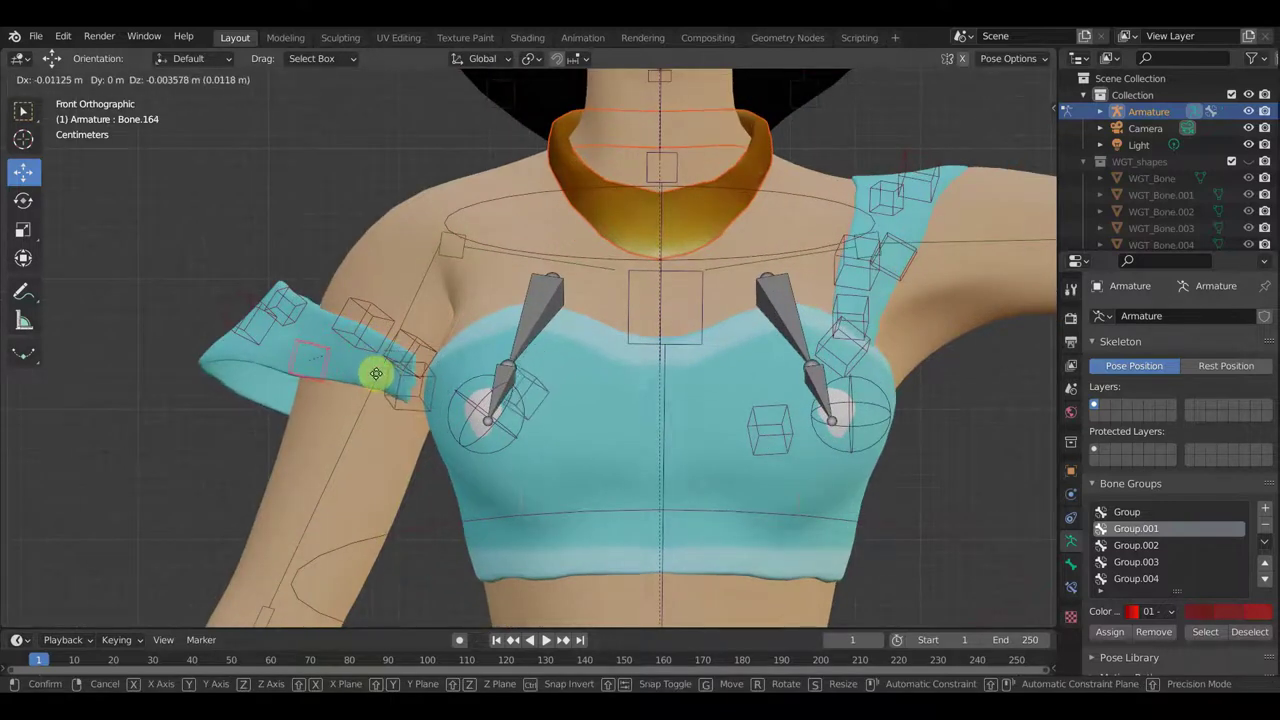
click(376, 373)
Rotate a sleeve bone on the other shoulder, redoing one cancelled attempt
mouse_move(380, 374)
middle_down()
mouse_move(577, 408)
mouse_move(384, 452)
mouse_move(720, 404)
mouse_move(603, 396)
mouse_move(577, 414)
middle_up()
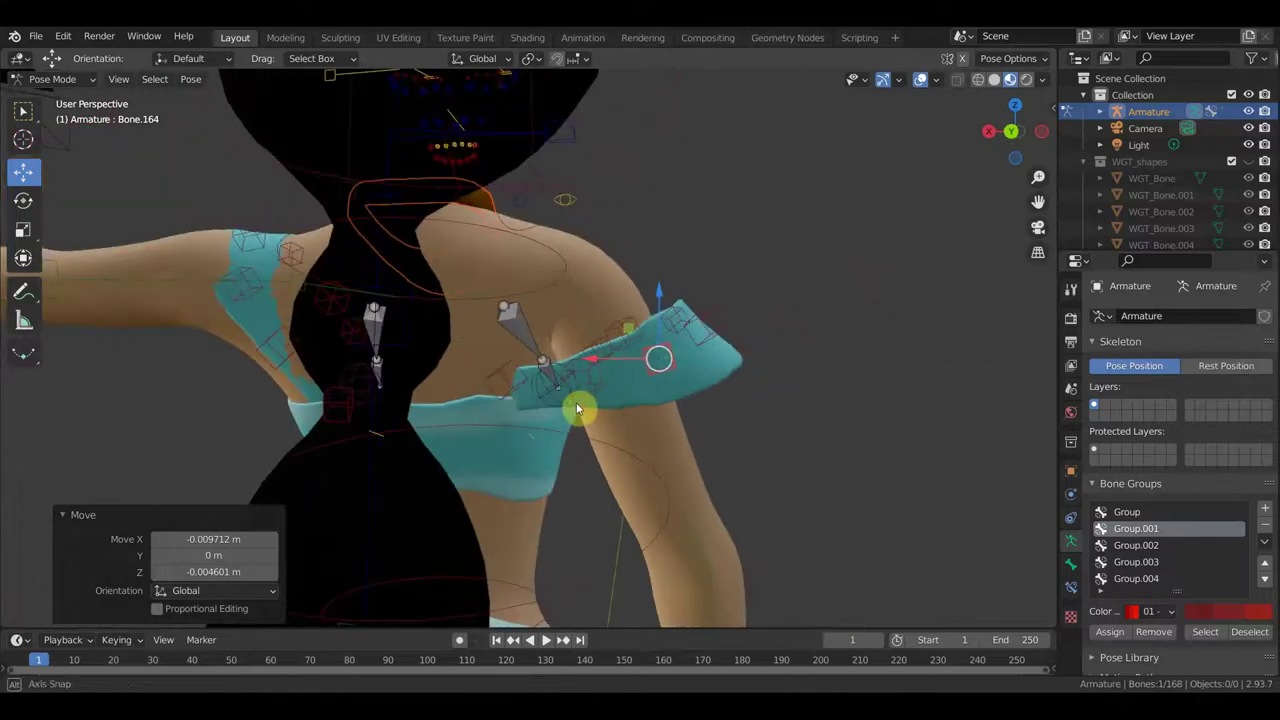
click(502, 376)
key(r)
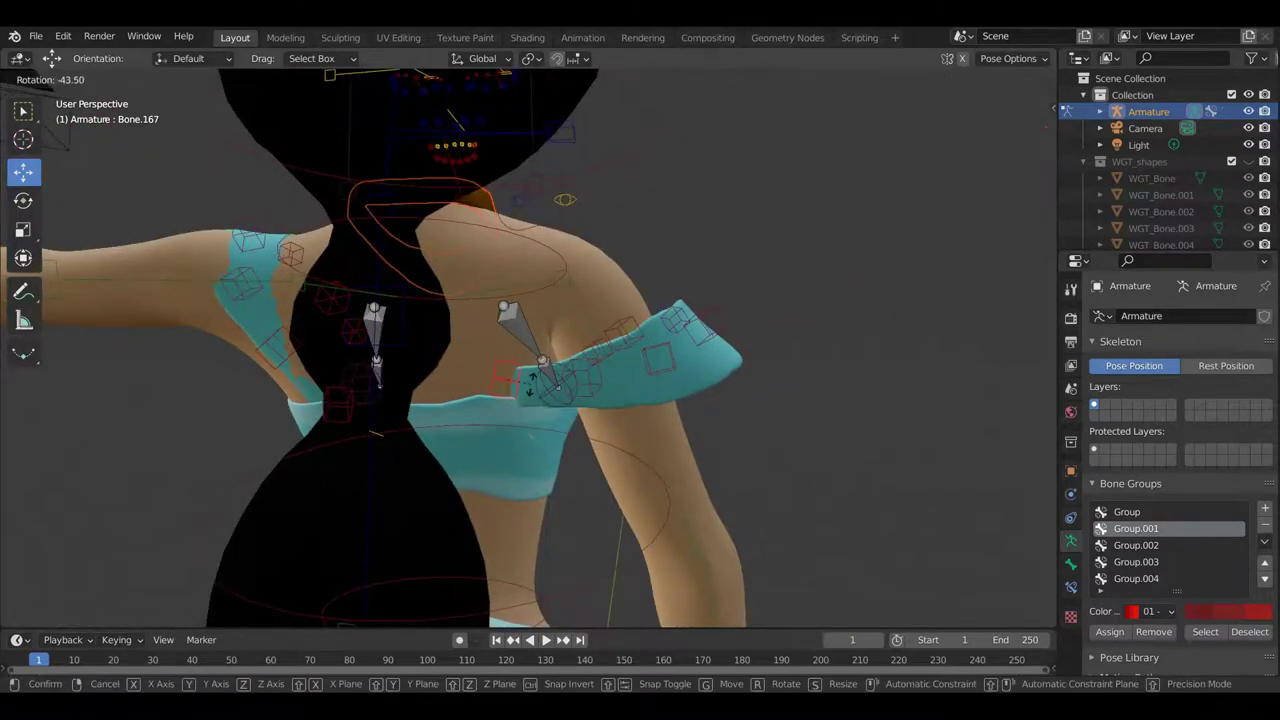
right_click(520, 399)
key(r)
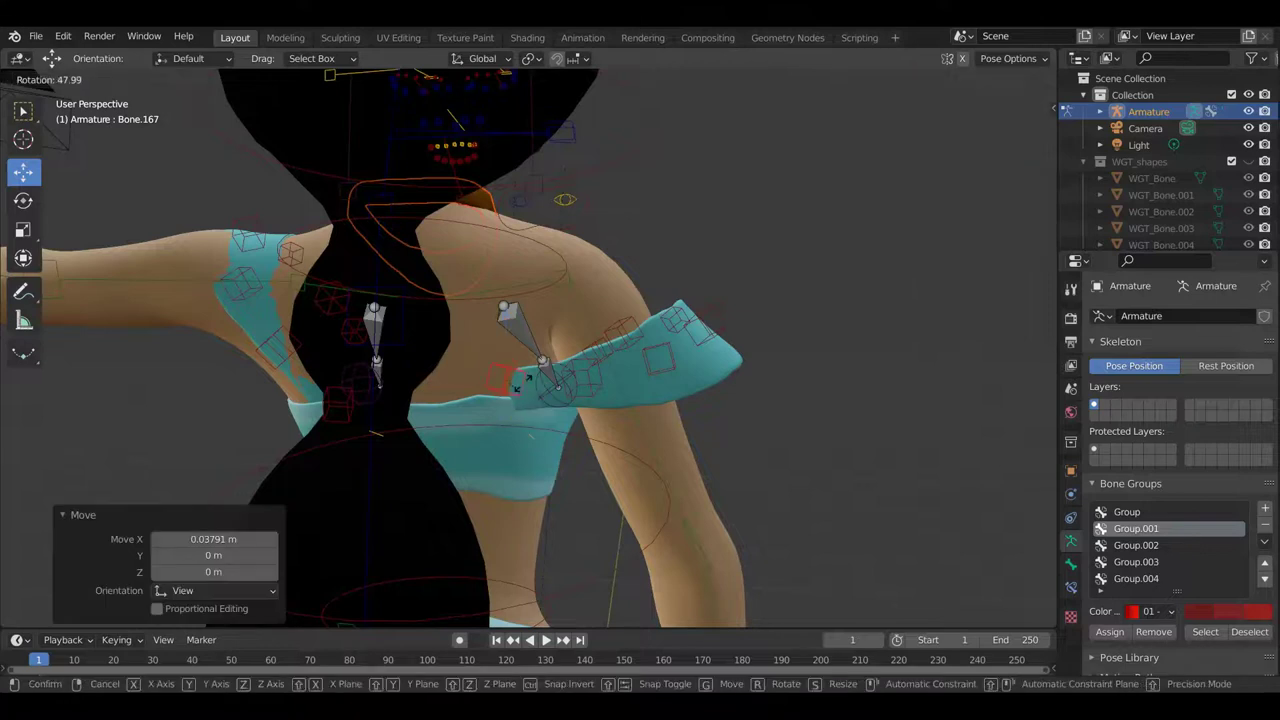
click(518, 386)
mouse_move(571, 398)
middle_down()
mouse_move(380, 407)
mouse_move(506, 386)
mouse_move(237, 408)
mouse_move(303, 405)
mouse_move(455, 340)
middle_up()
Nudge the chest sleeve control bone about 0.025 m into its new position
click(497, 382)
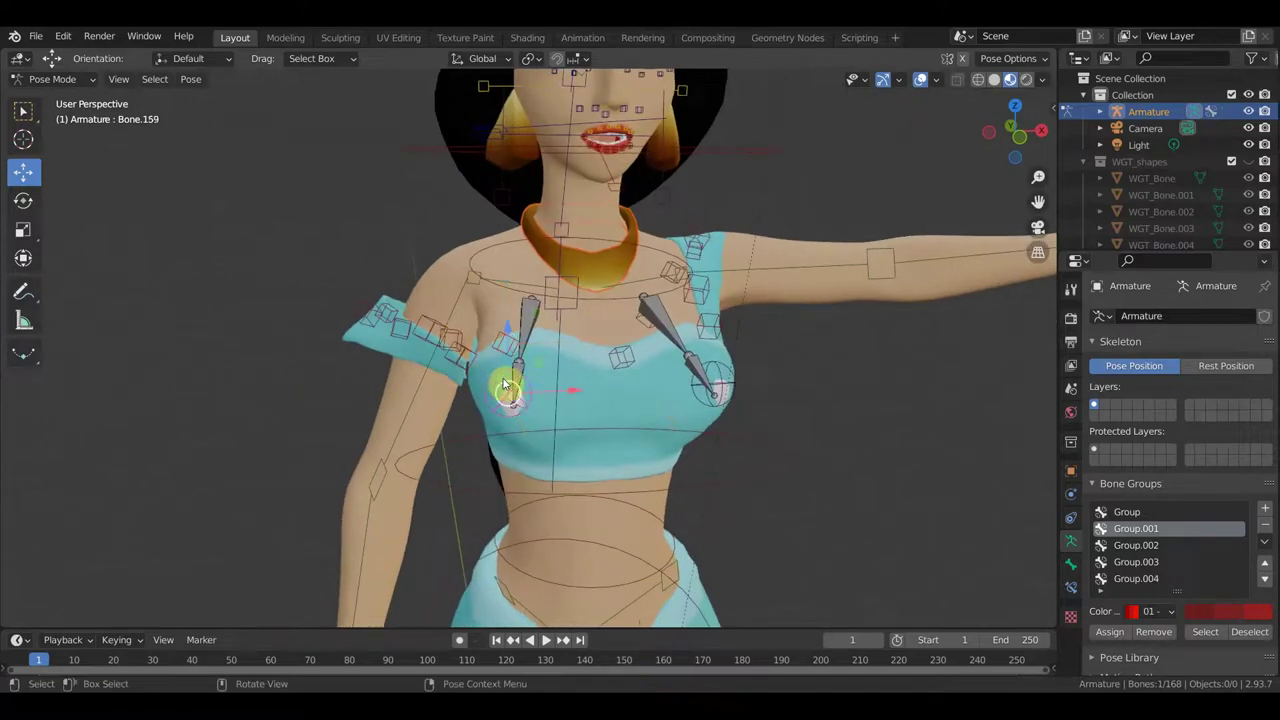
key(g)
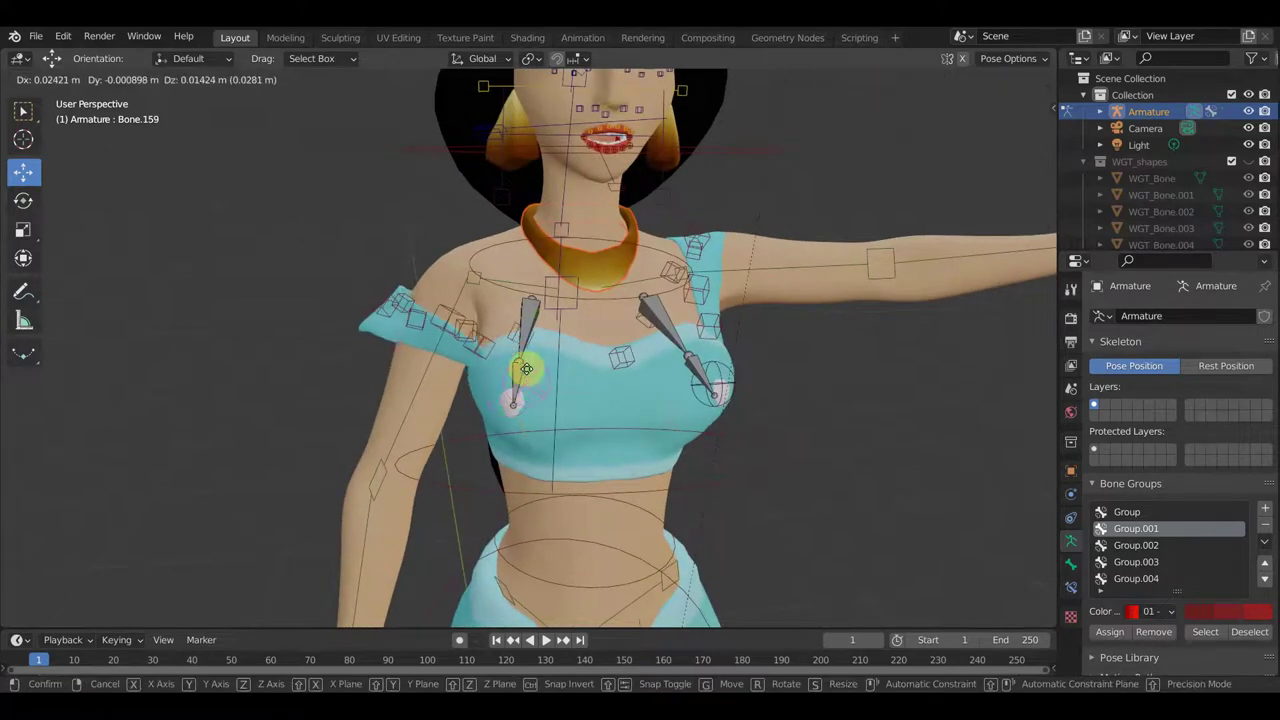
click(522, 368)
Rotate the collar bone at the base of the neck by -15.7°
middle_drag(741, 319, 554, 293)
click(518, 288)
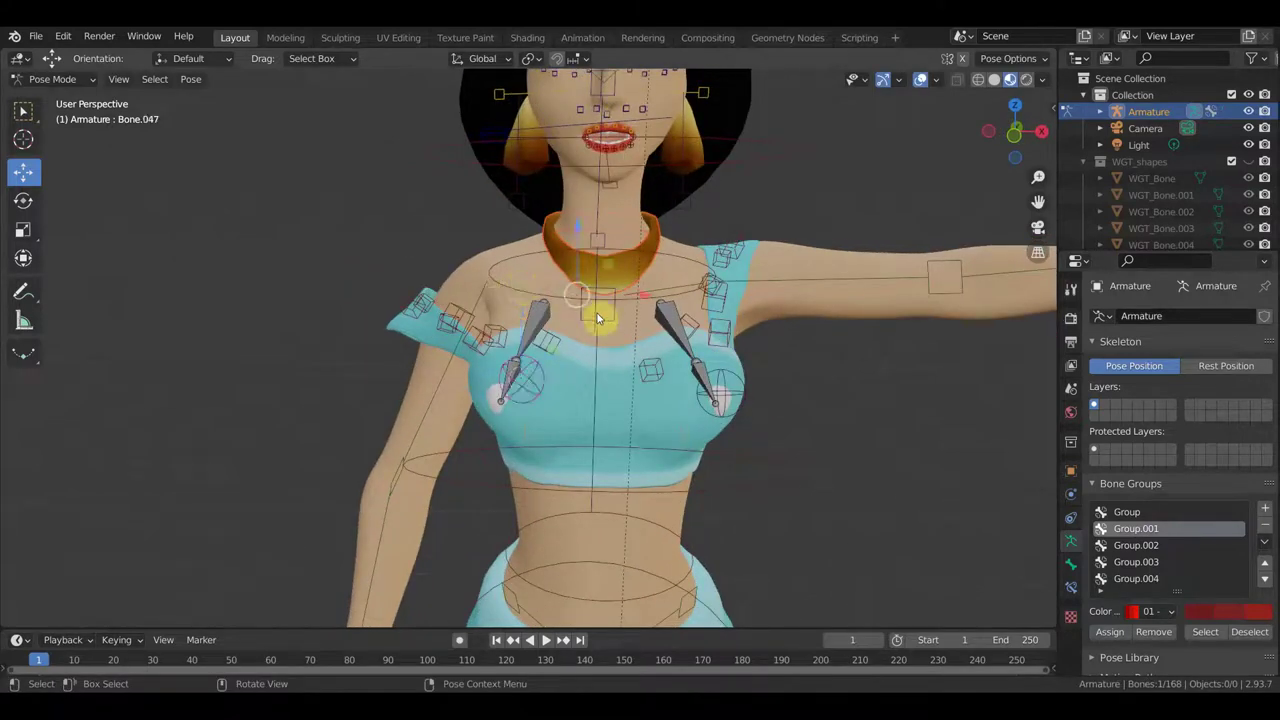
key(r)
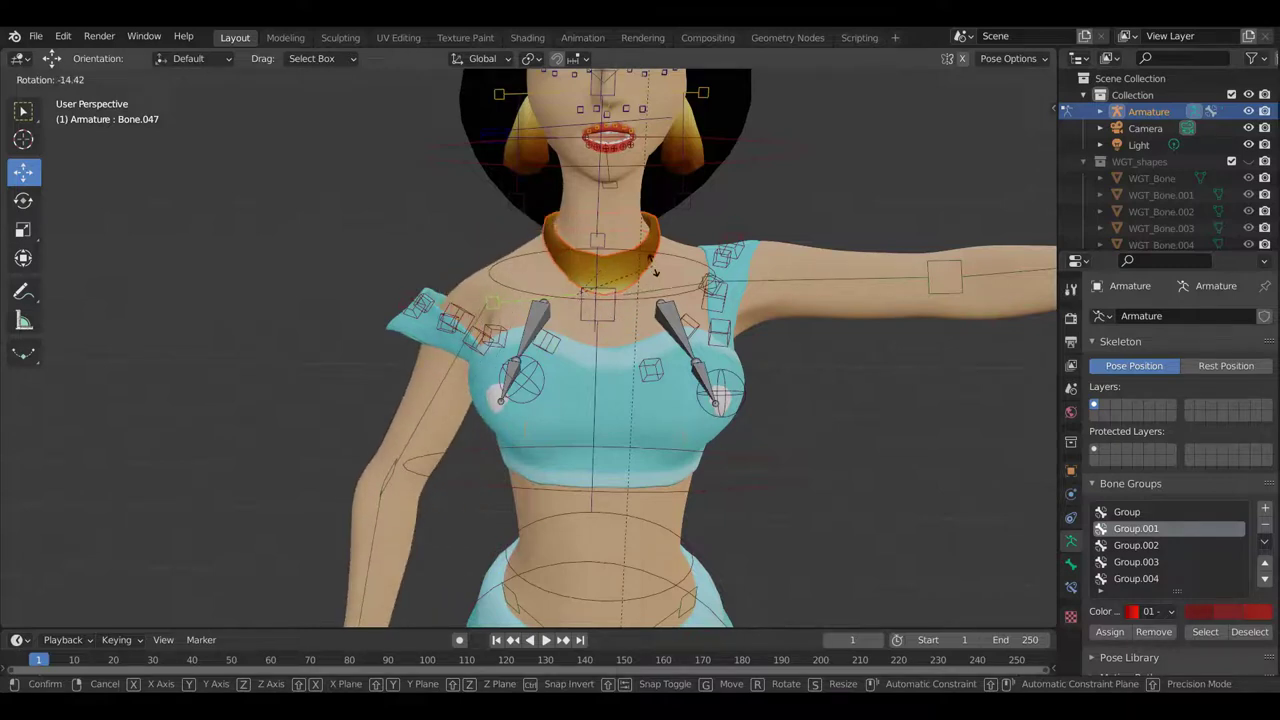
click(655, 265)
scroll(600, 380, down, 4)
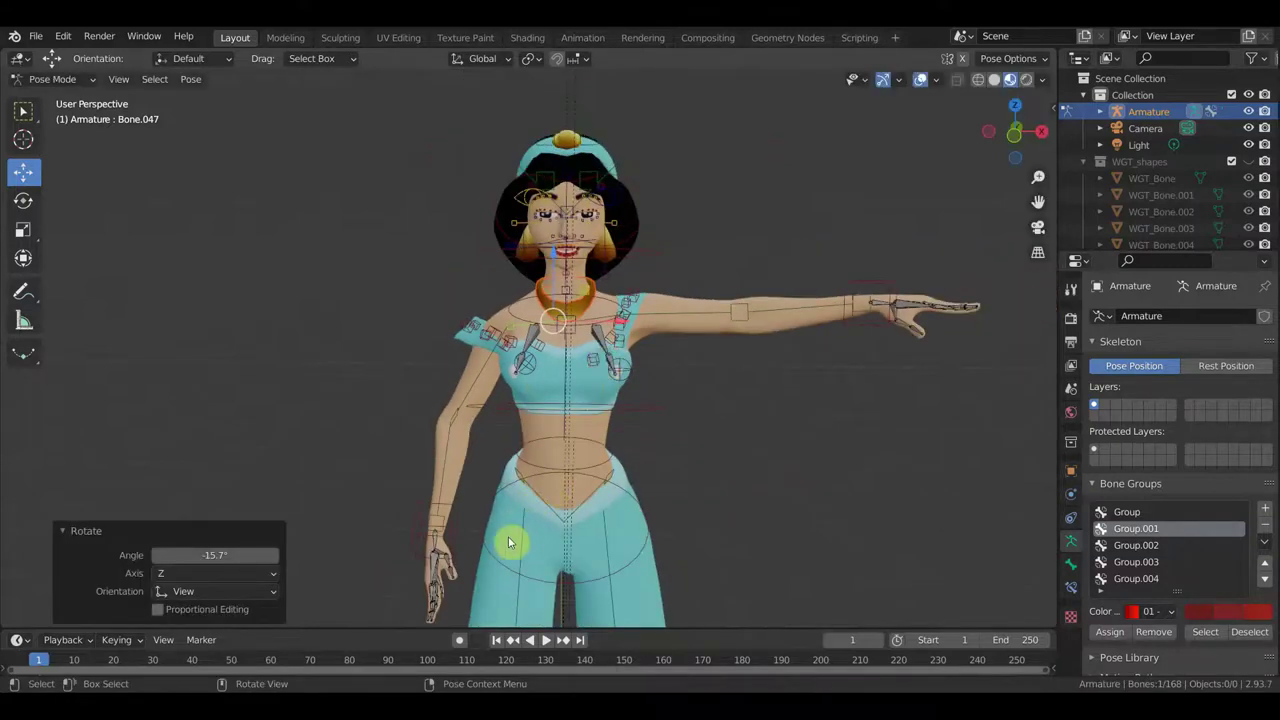
Move the hand bone of the hanging arm to a slightly new position
click(456, 538)
key(g)
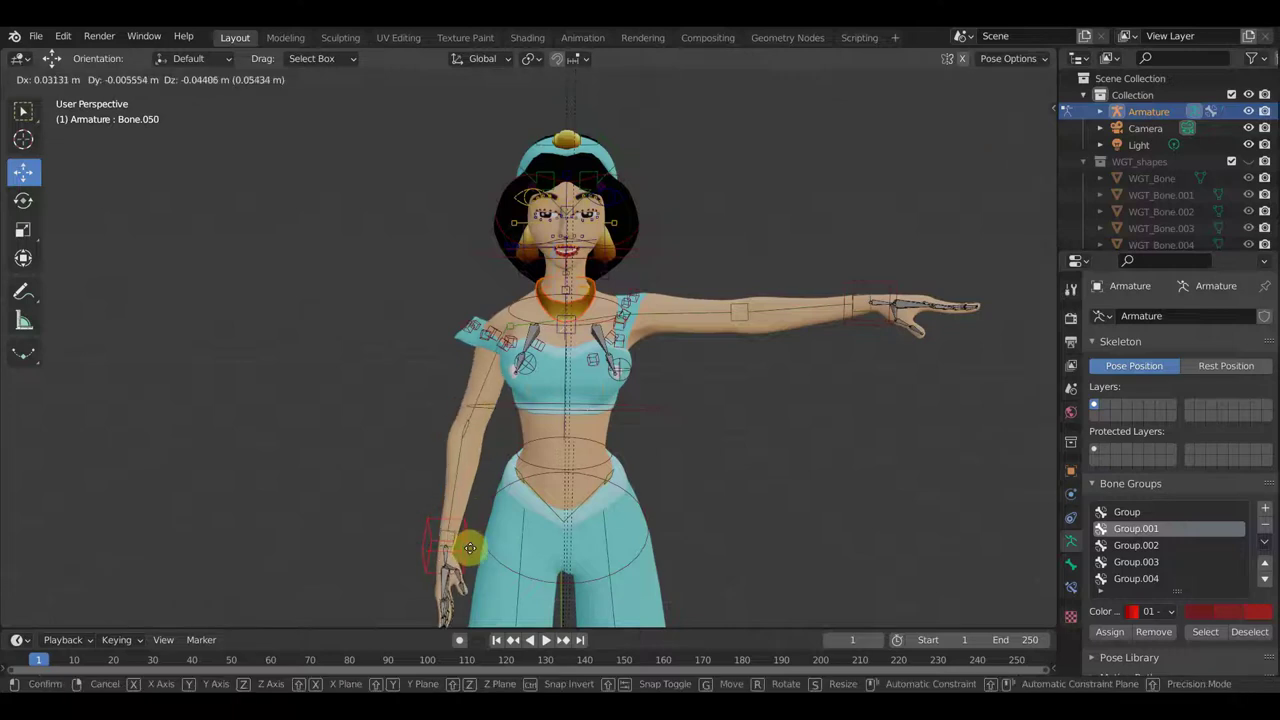
click(481, 554)
Slide the left foot bone toward the centre and rotate it -7.5°
scroll(485, 550, down, 1)
scroll(510, 536, down, 1)
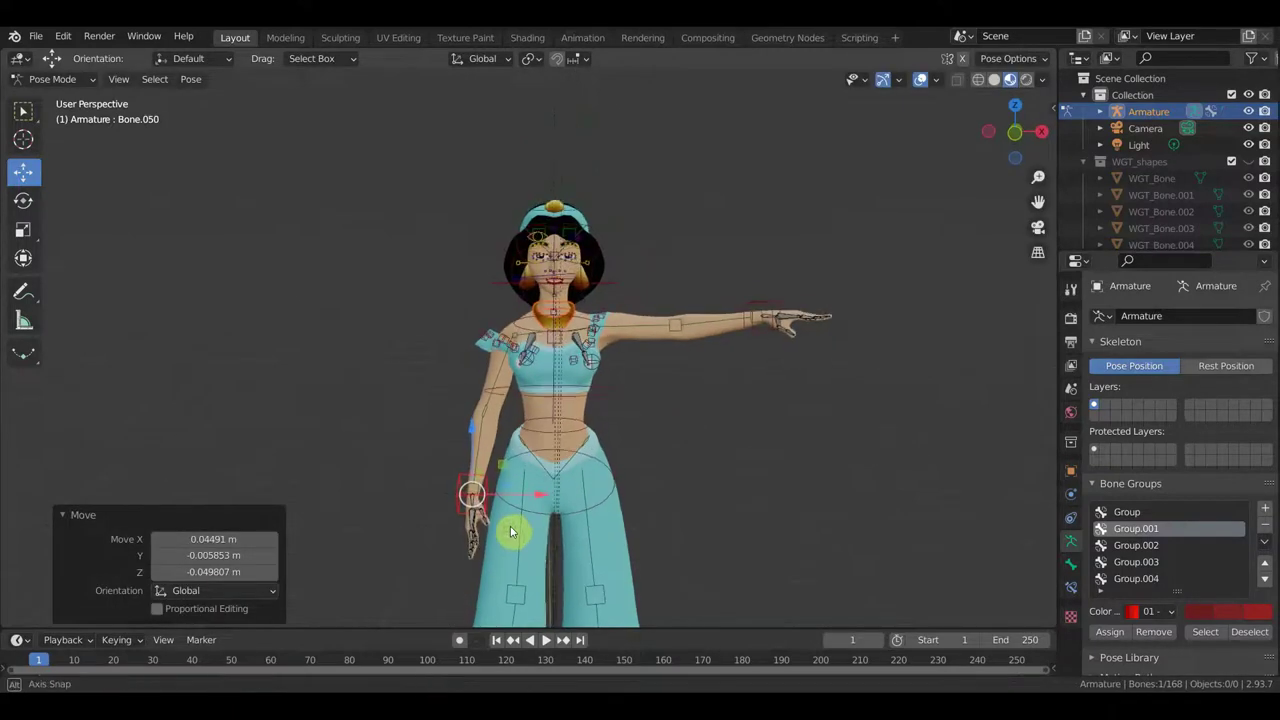
scroll(528, 480, down, 2)
shift+middle_drag(535, 440, 565, 297)
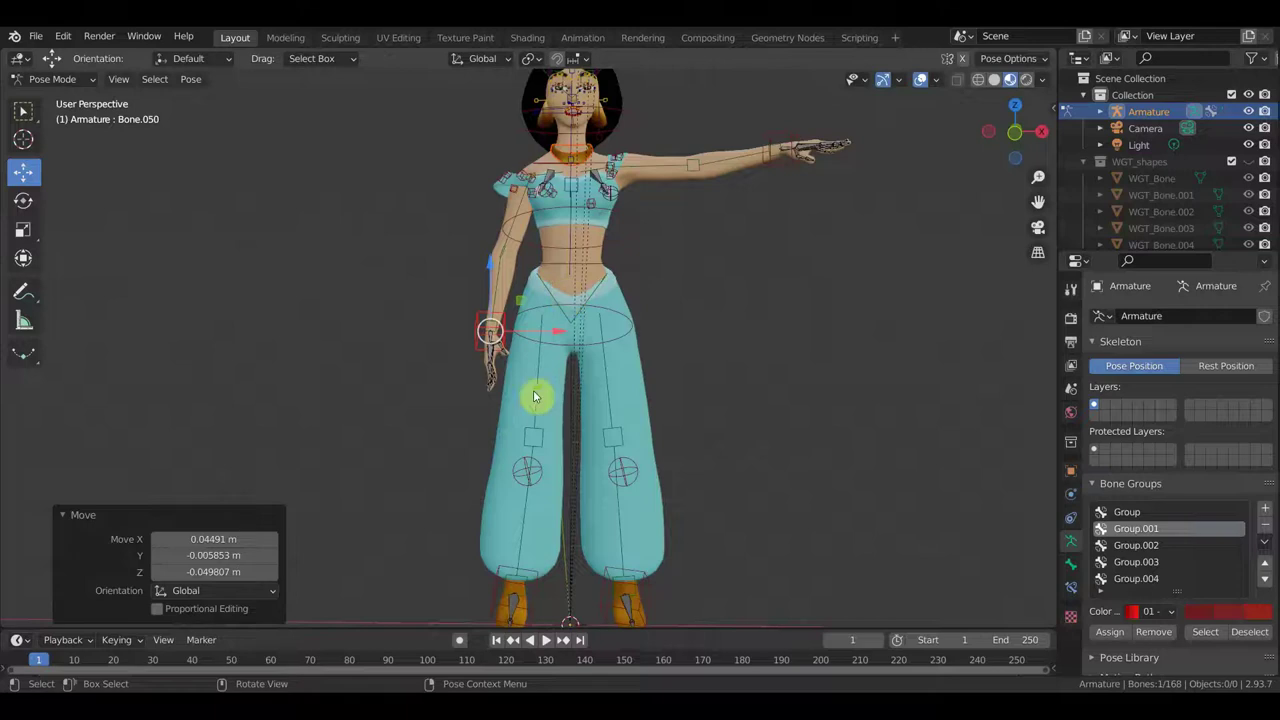
shift+middle_drag(534, 395, 541, 274)
click(493, 463)
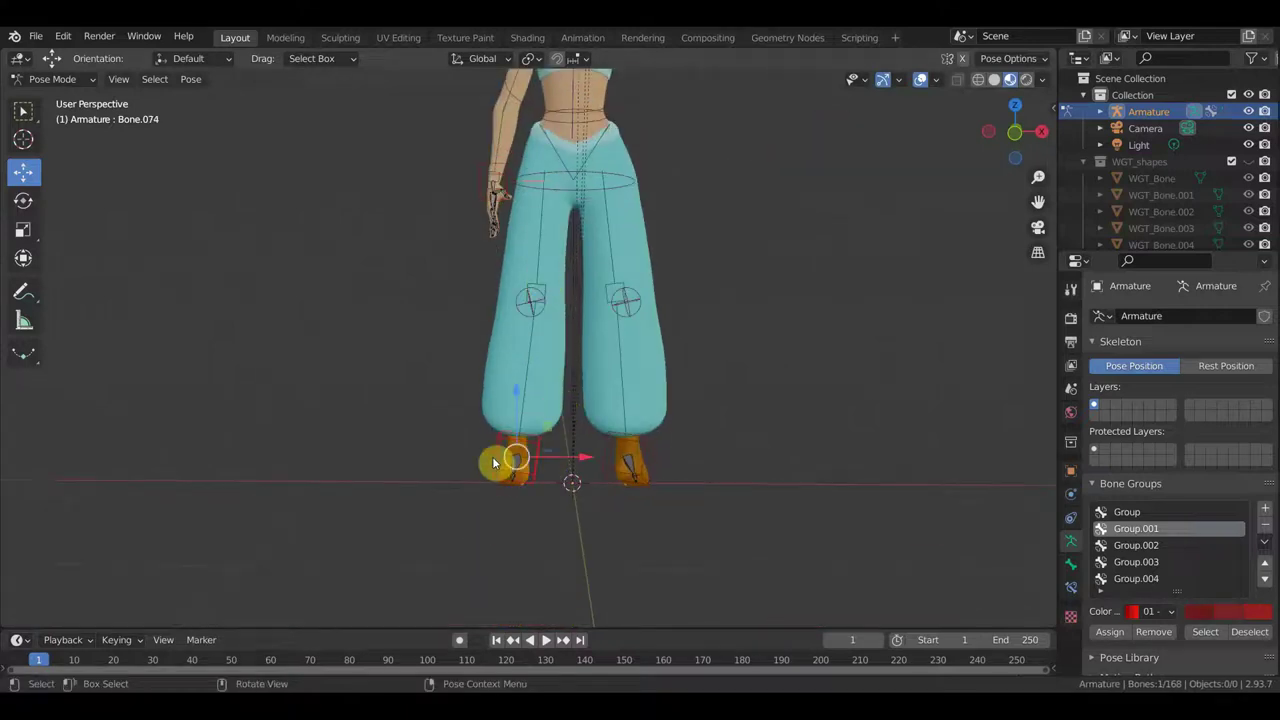
drag(492, 467, 524, 467)
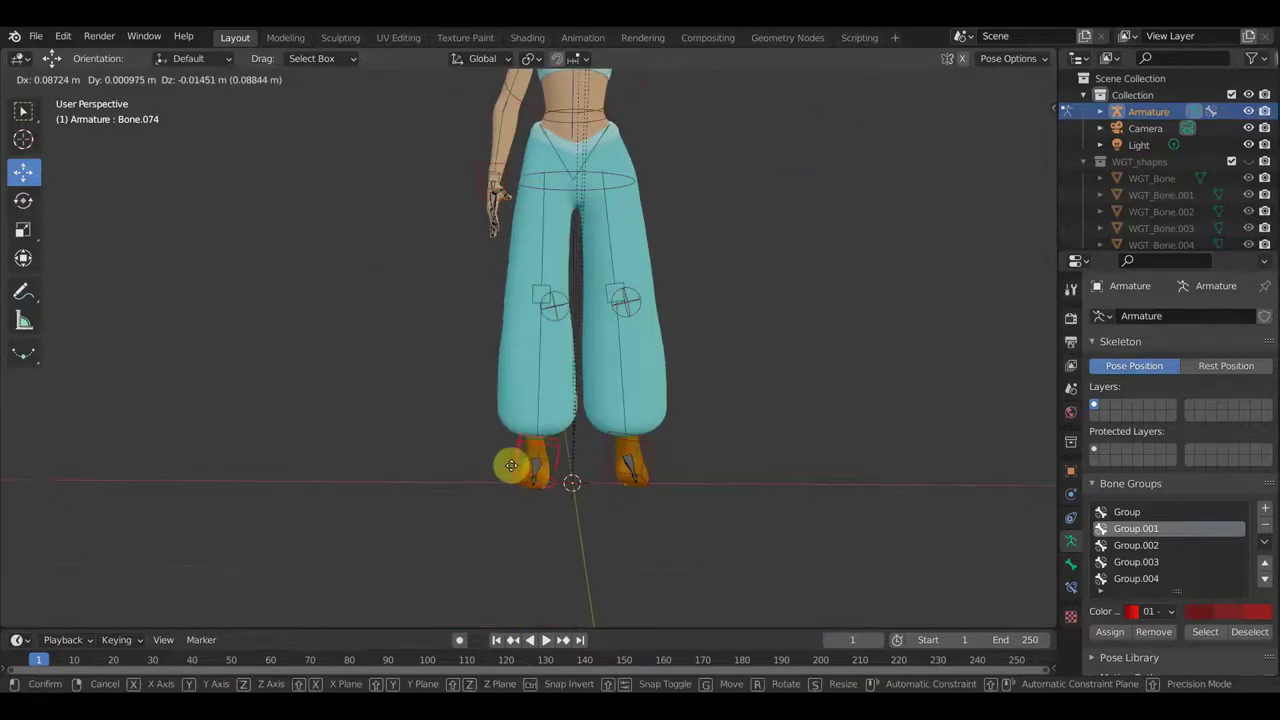
key(r)
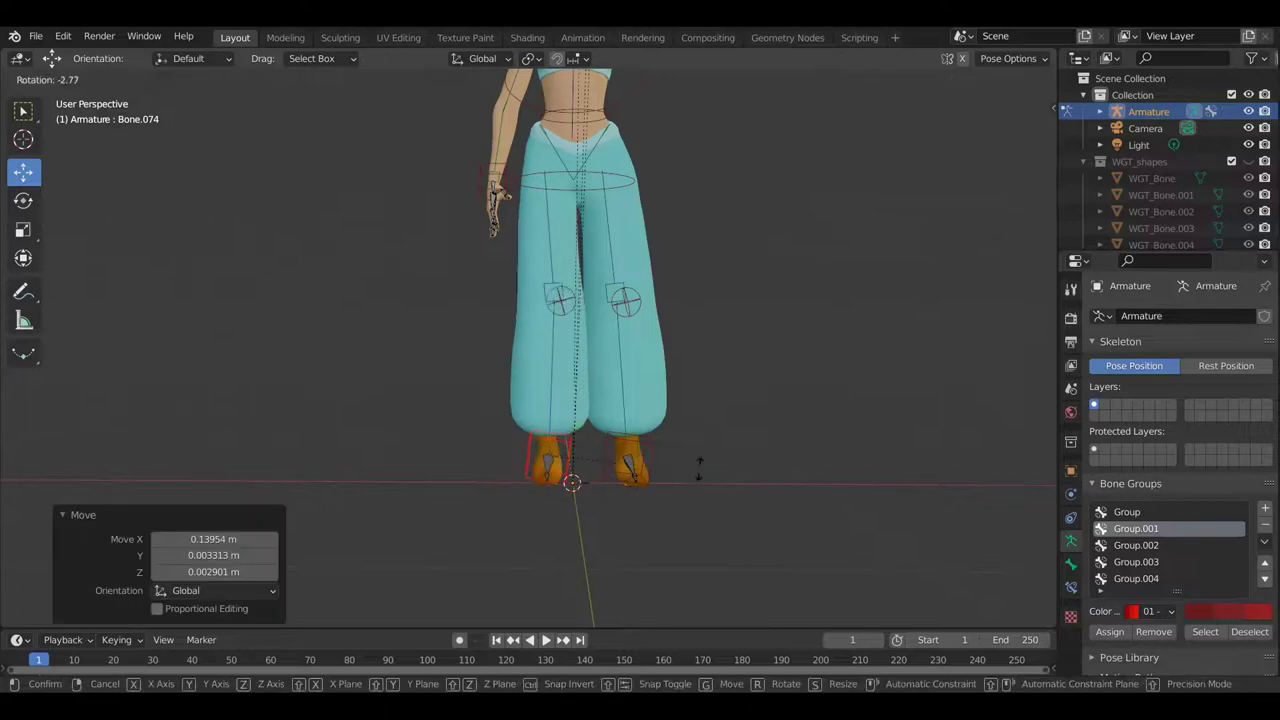
click(697, 464)
Reposition the foot control beside the left foot, adjusting it twice
middle_drag(630, 465, 498, 433)
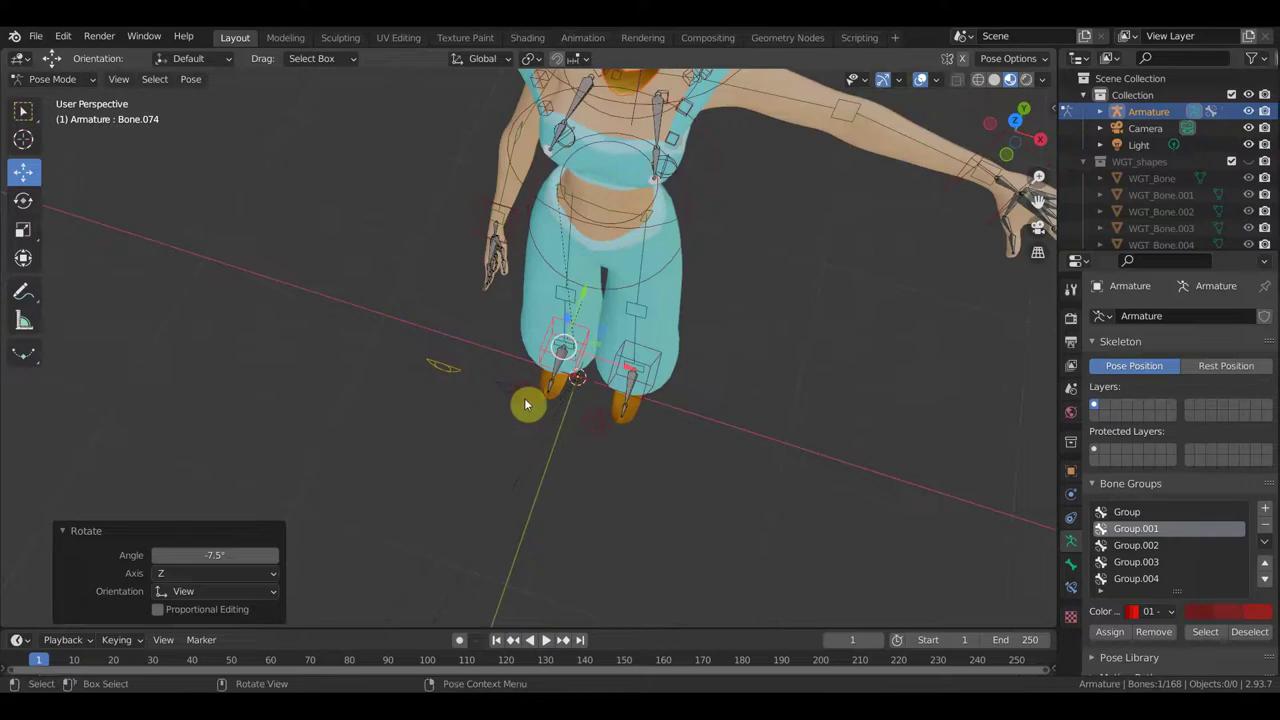
click(527, 405)
key(g)
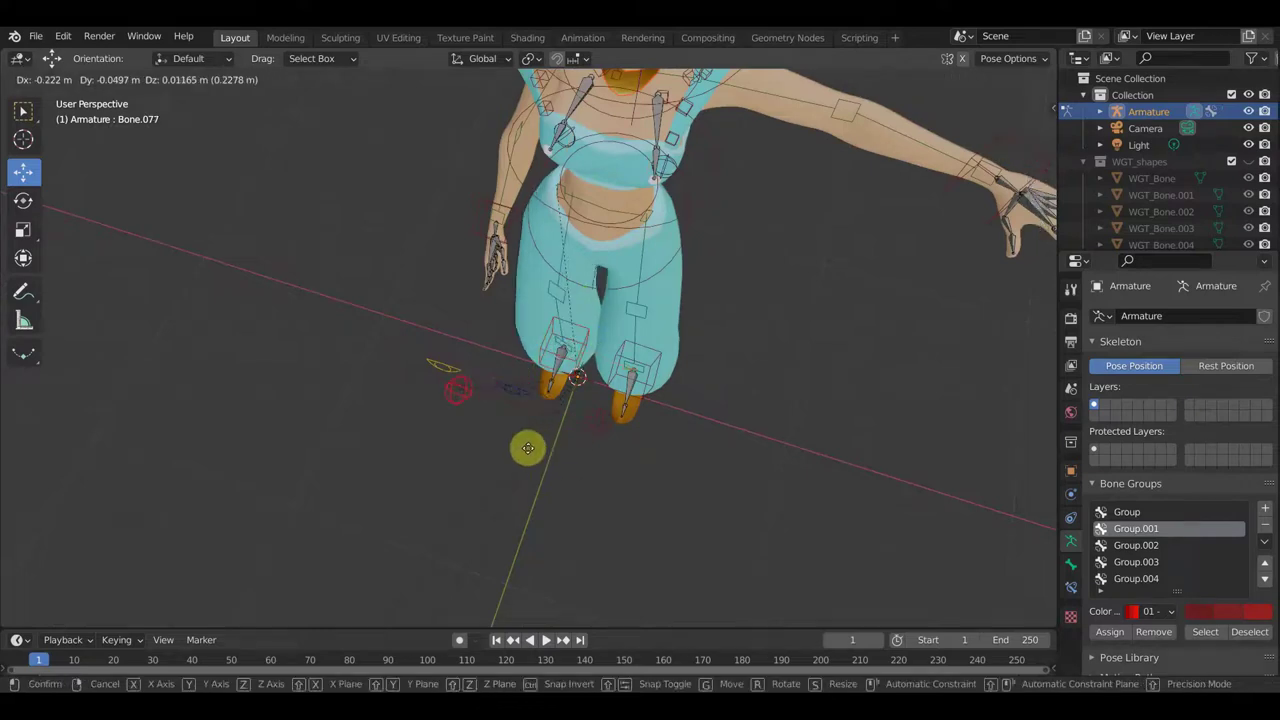
click(532, 459)
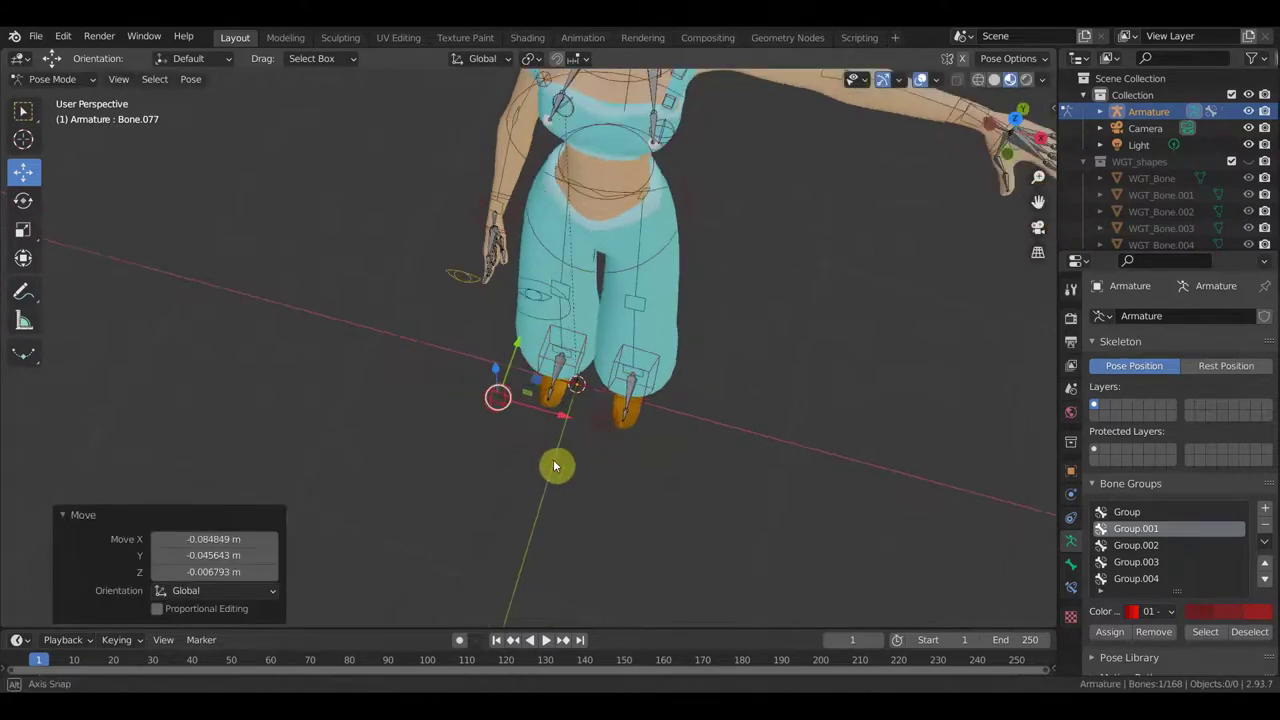
middle_drag(557, 466, 640, 403)
key(g)
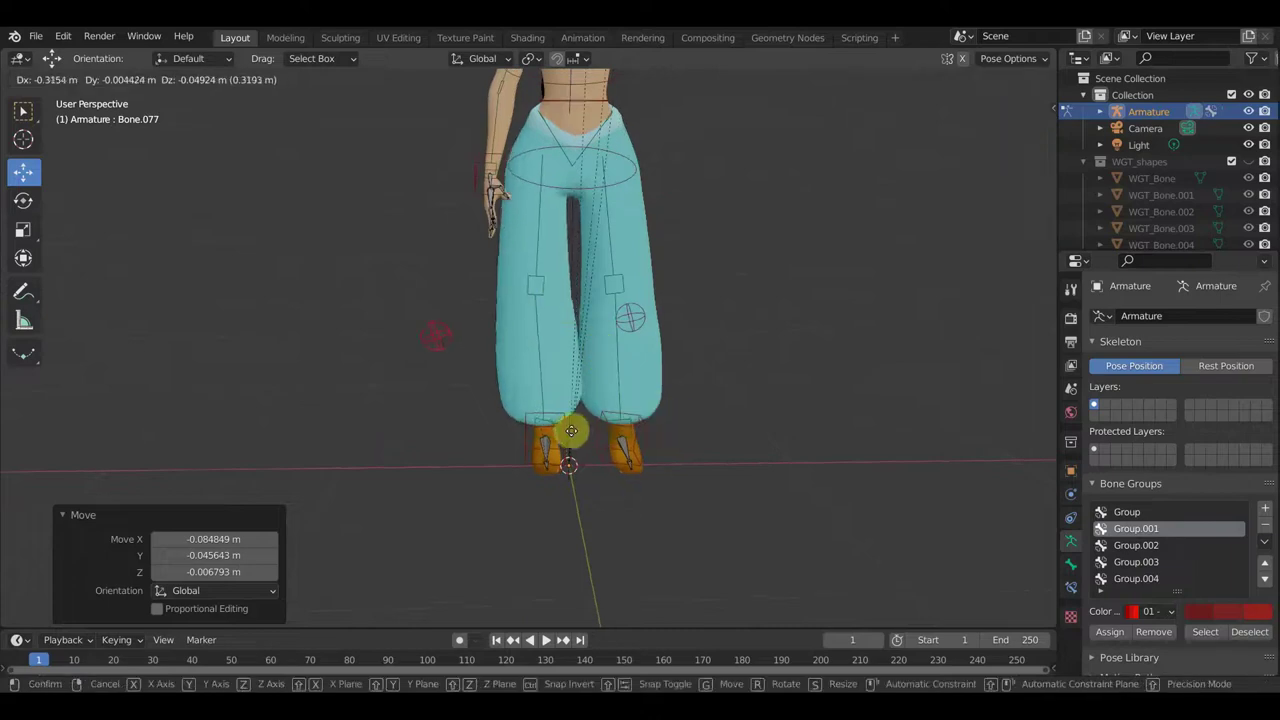
click(680, 420)
In front view, slide the right foot bone about 0.098 m inward
mouse_move(664, 423)
middle_down()
mouse_move(640, 288)
mouse_move(636, 443)
middle_up()
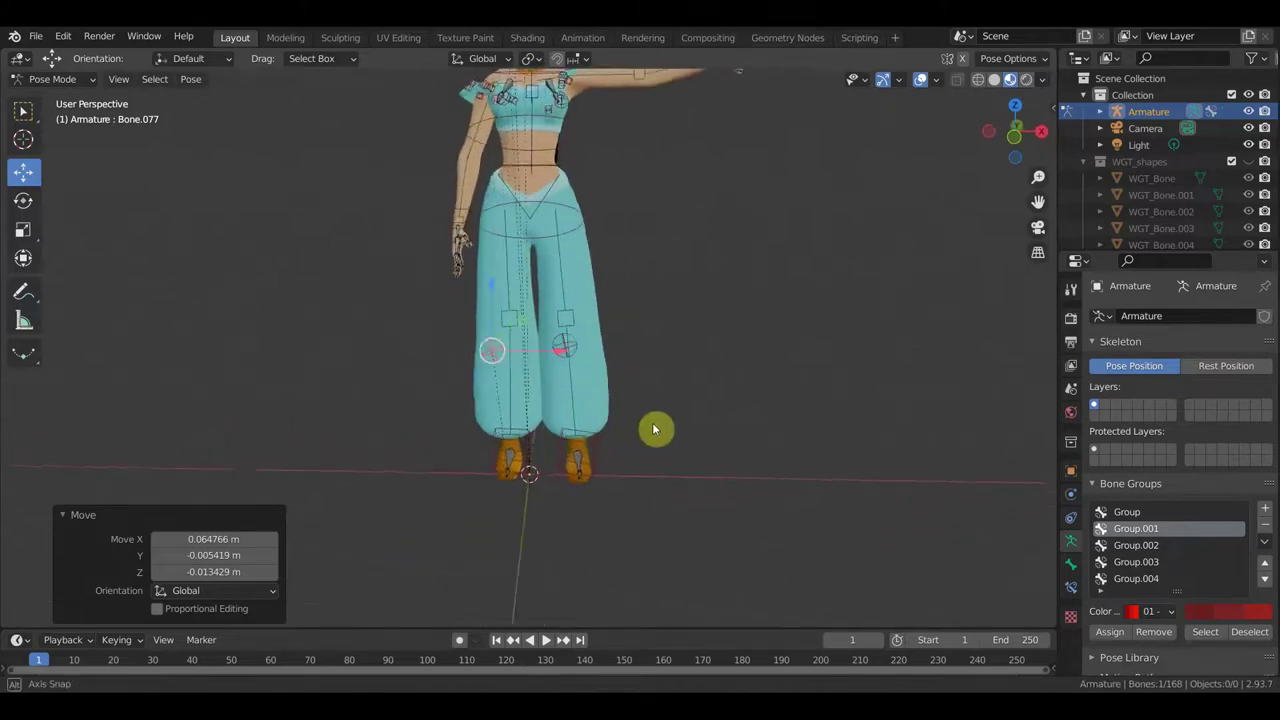
click(605, 456)
key(g)
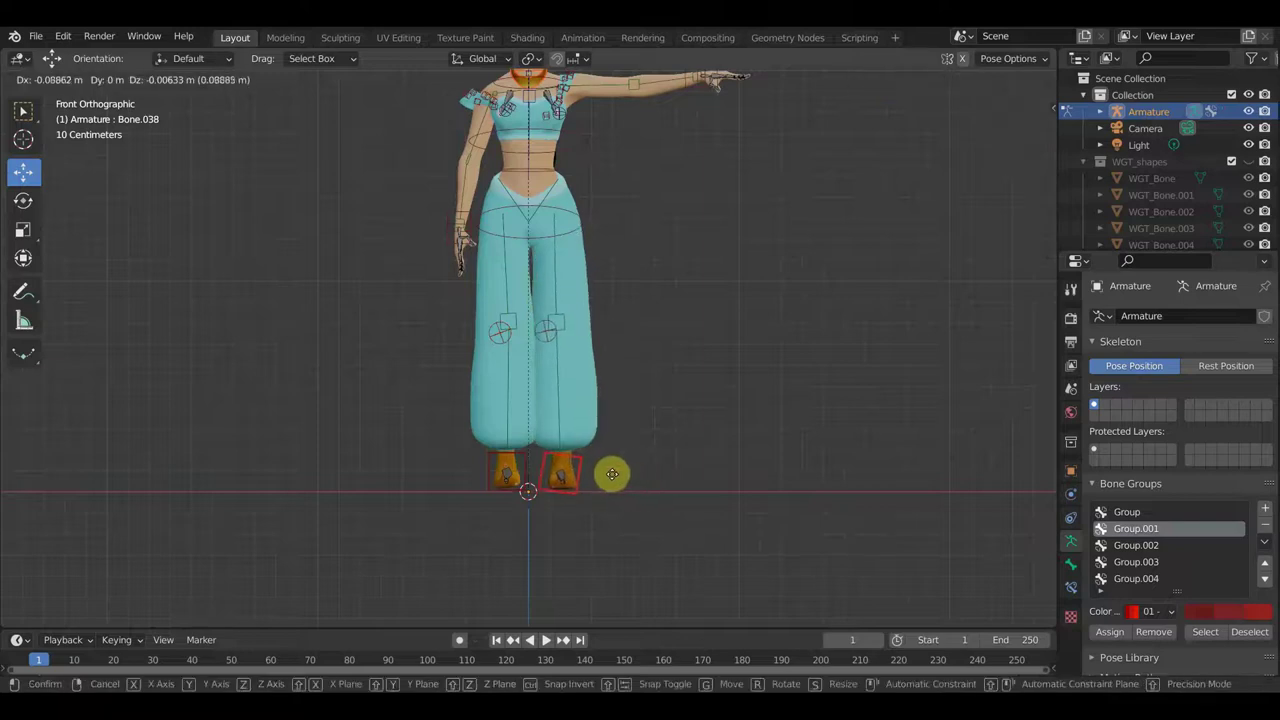
click(604, 468)
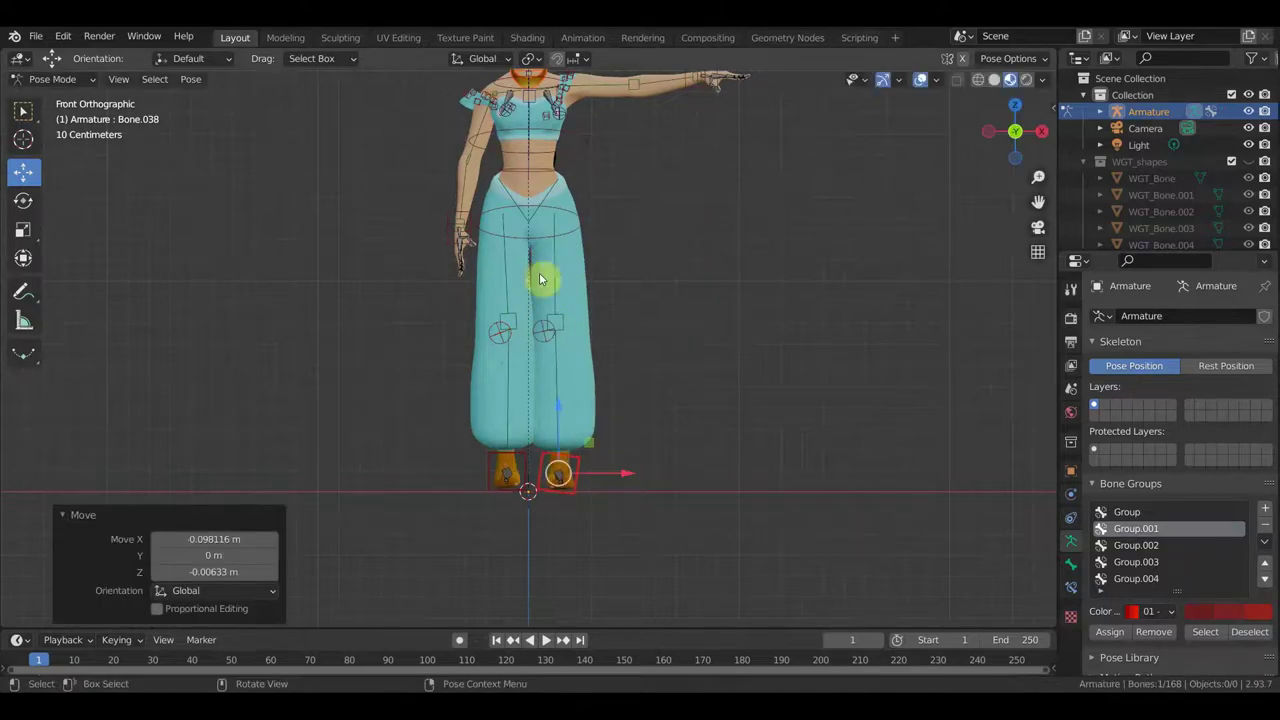
scroll(583, 283, down, 4)
shift+middle_drag(614, 280, 634, 380)
scroll(573, 403, up, 5)
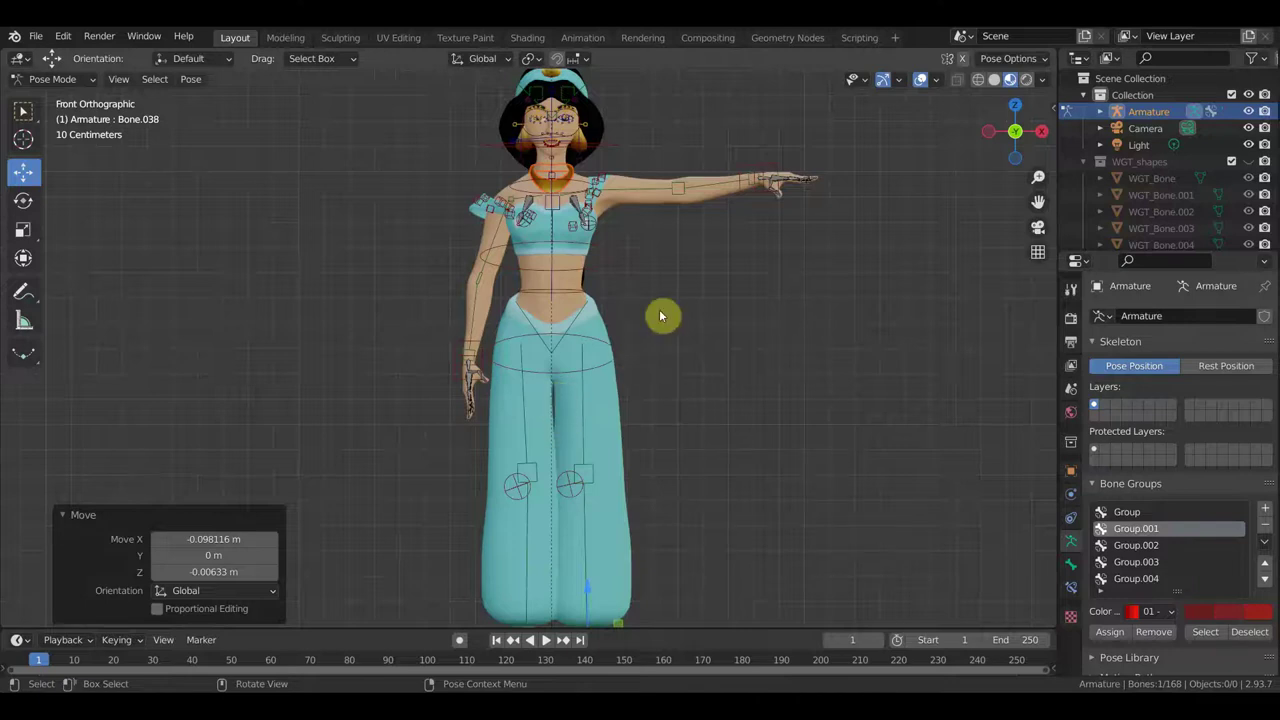
Lower the outstretched arm beside the body and rotate its hand 86.4°
scroll(660, 316, up, 1)
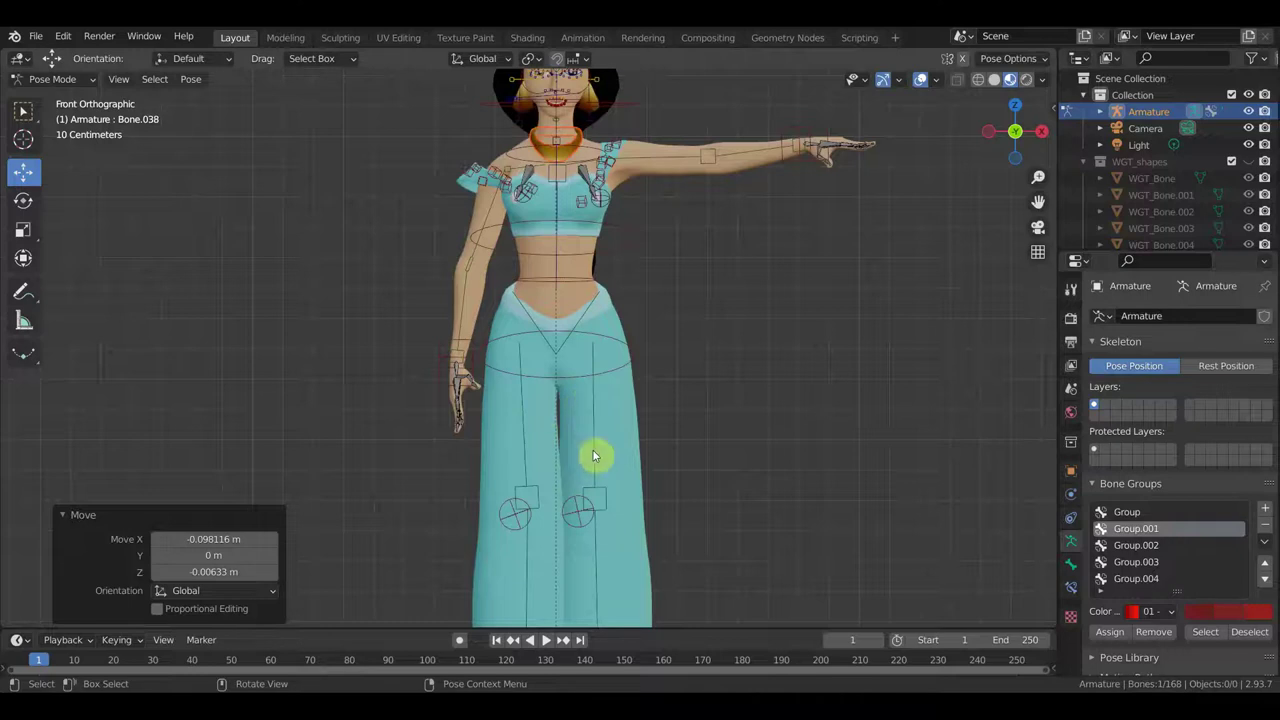
shift+middle_drag(765, 285, 723, 428)
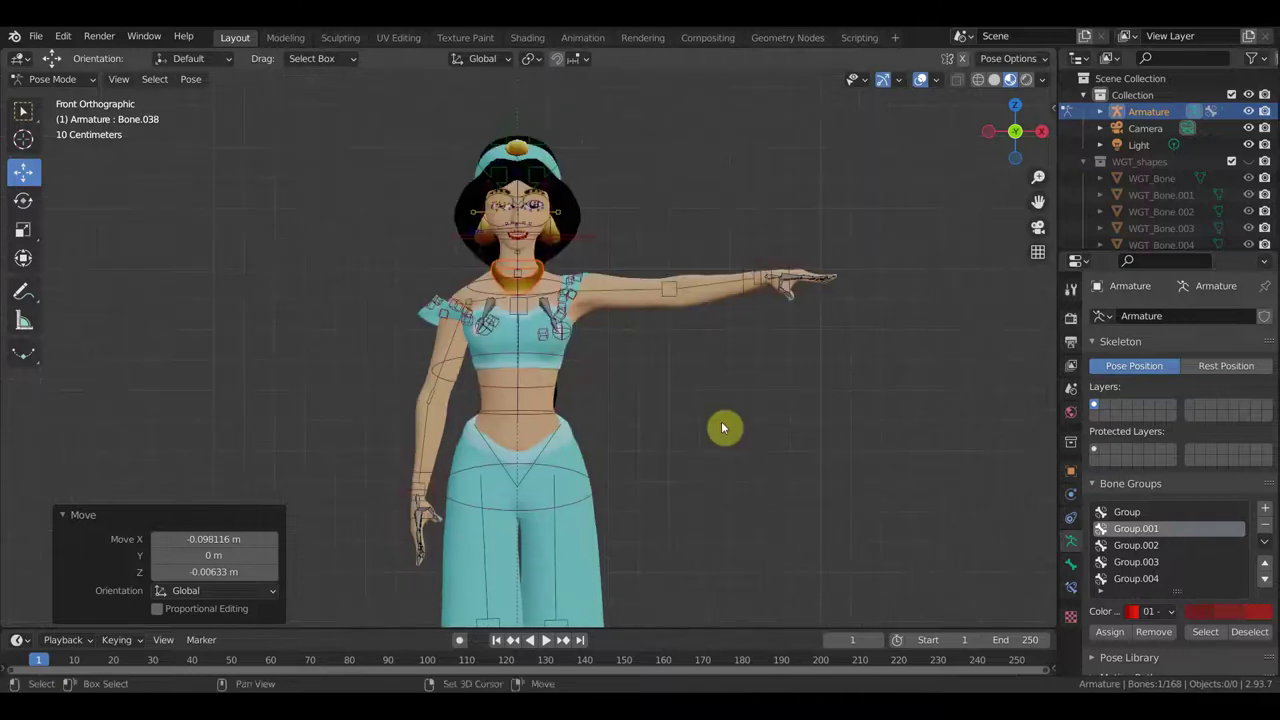
click(790, 271)
key(g)
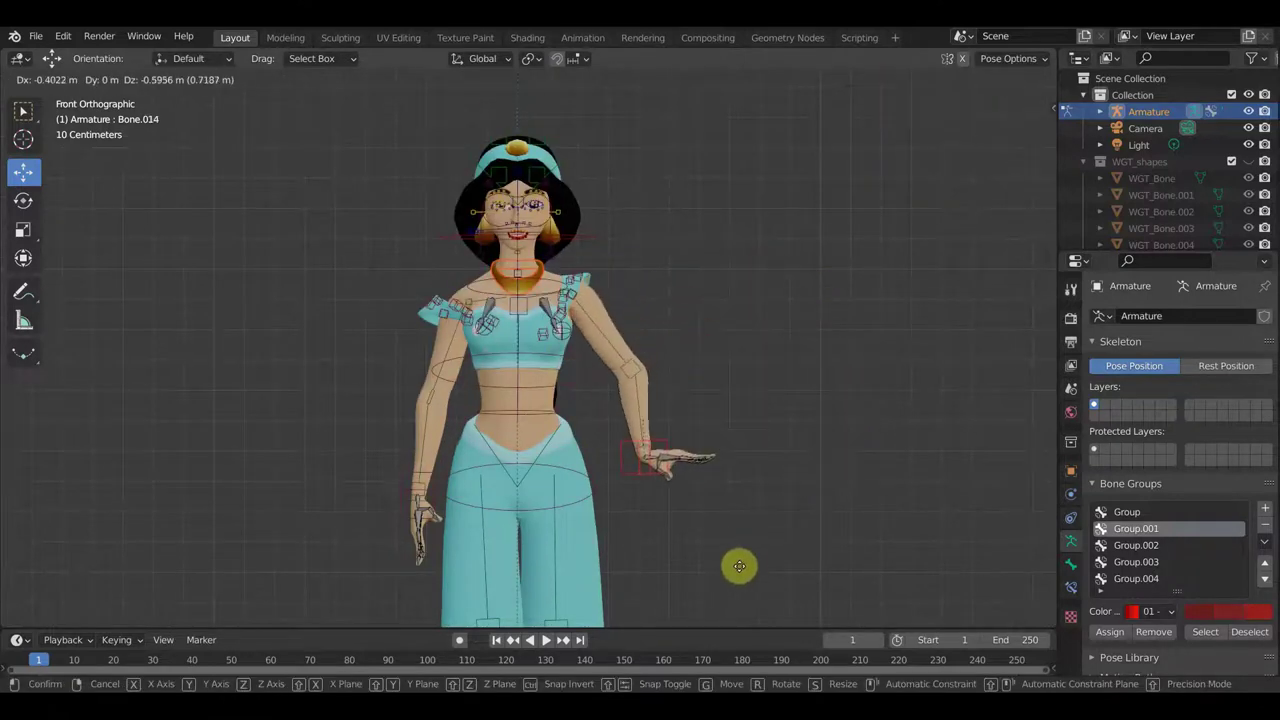
click(739, 566)
key(r)
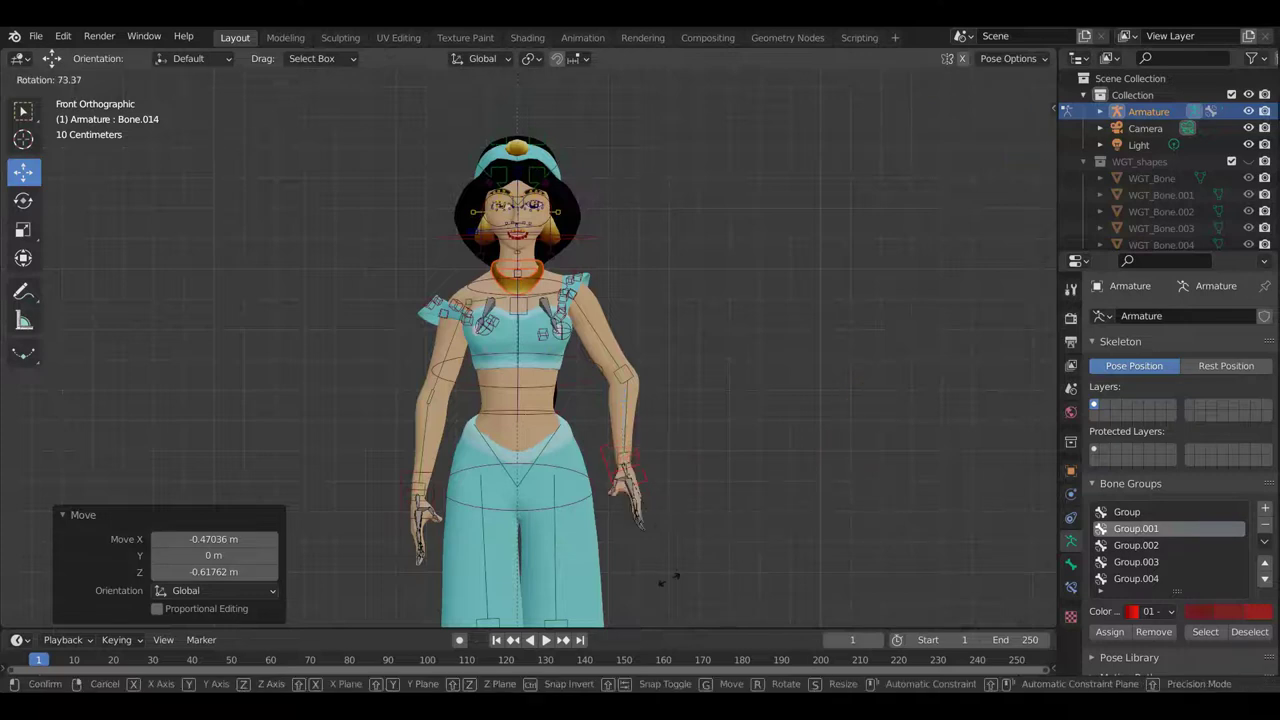
click(690, 570)
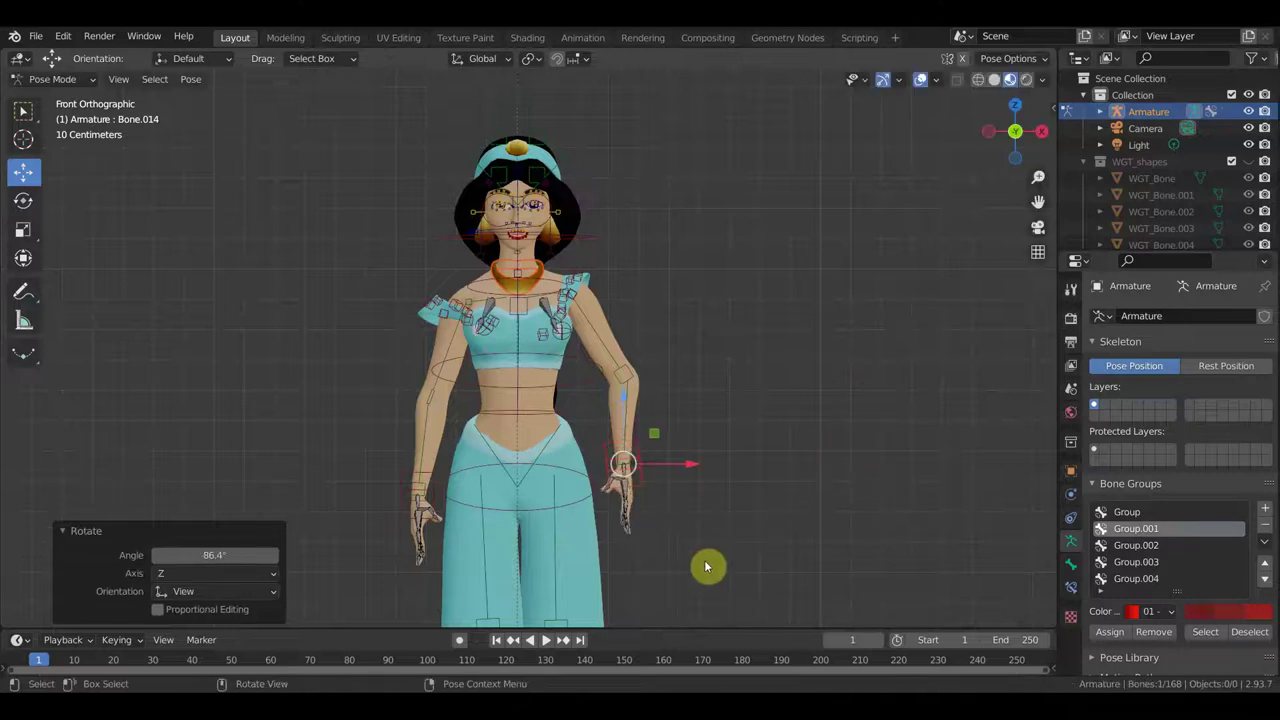
key(g)
click(731, 420)
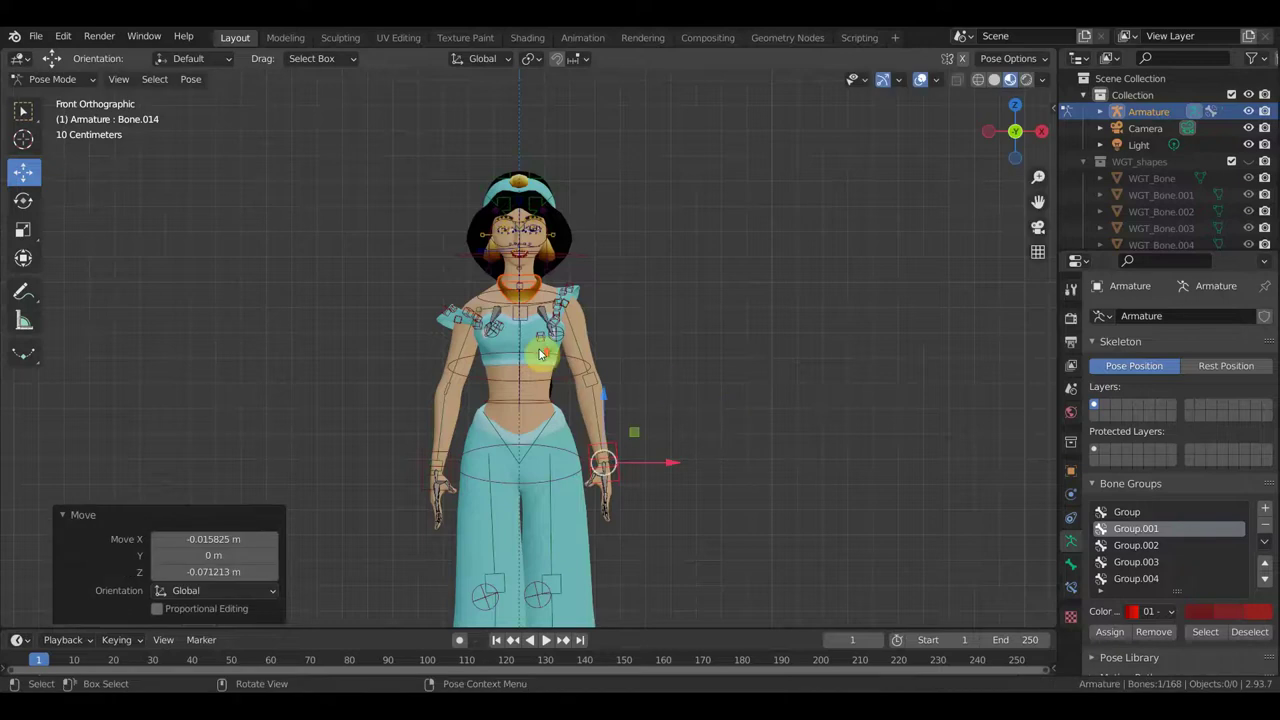
Rotate the neck and collar bone by 13.3°
scroll(540, 352, up, 2)
scroll(557, 287, up, 3)
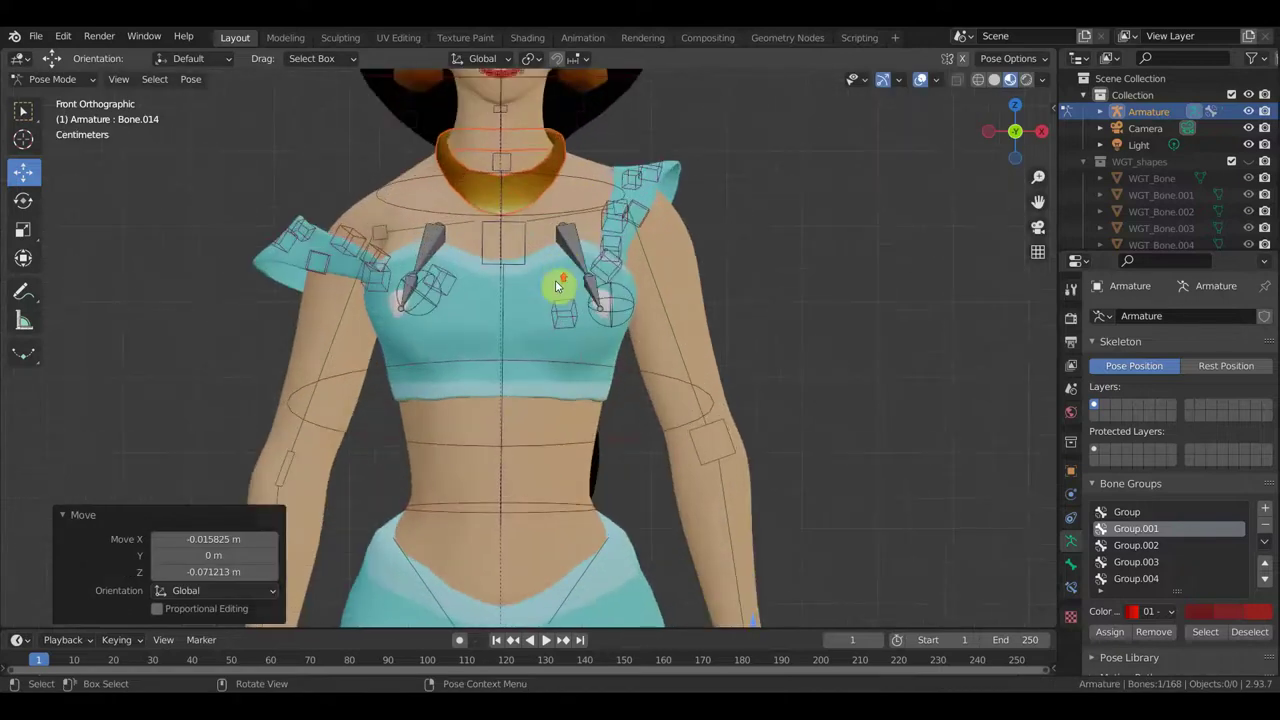
click(573, 220)
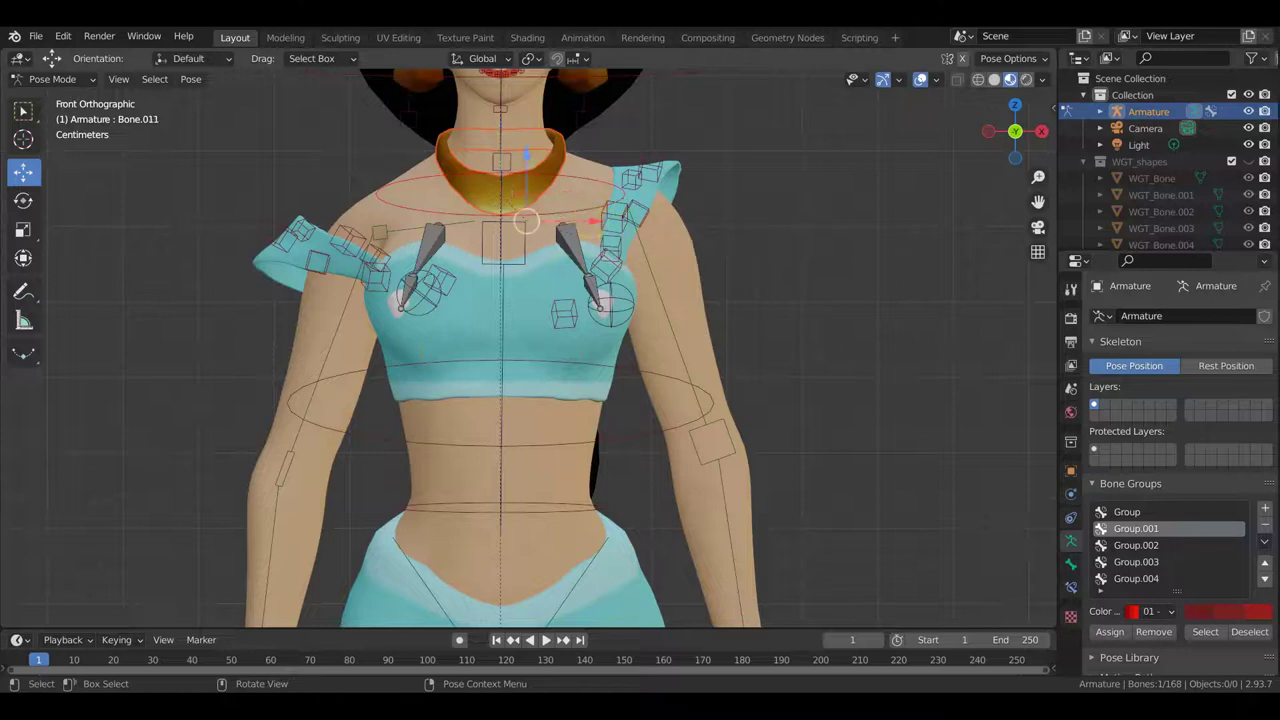
scroll(686, 271, down, 1)
key(r)
click(688, 290)
scroll(690, 291, down, 2)
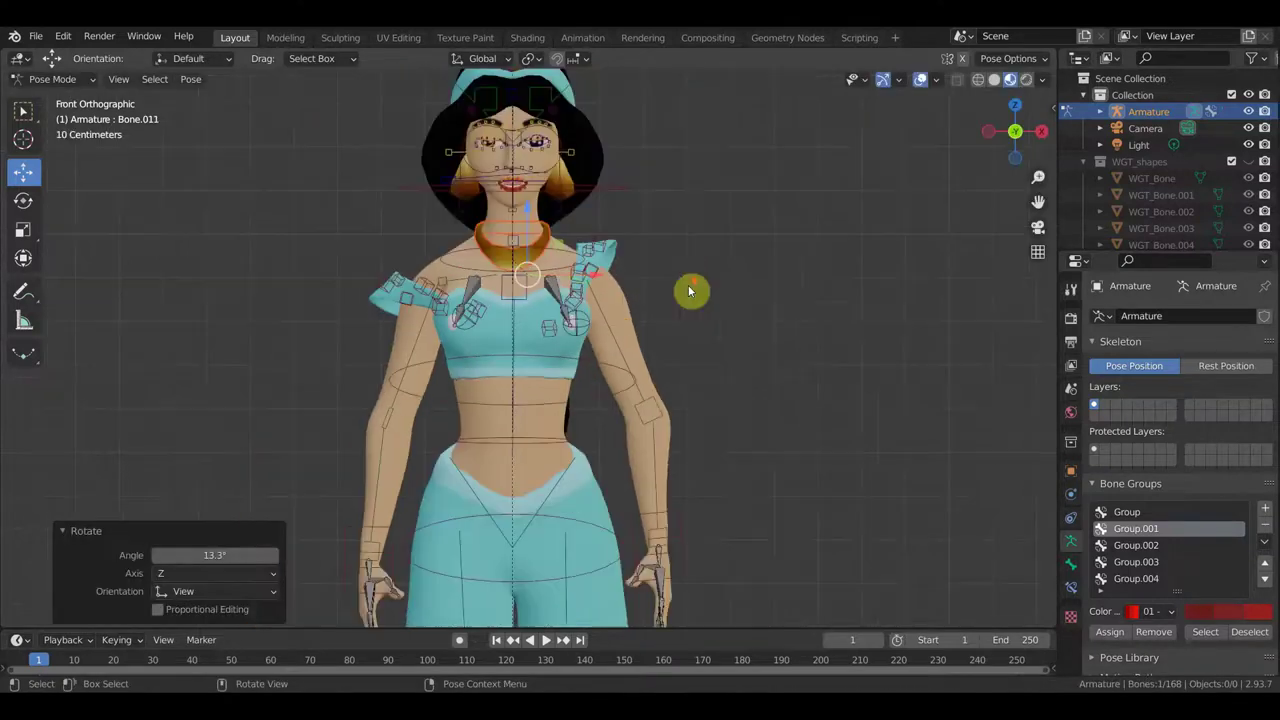
Shift the lowered hand about 0.046 m sideways and 0.029 m down
click(684, 551)
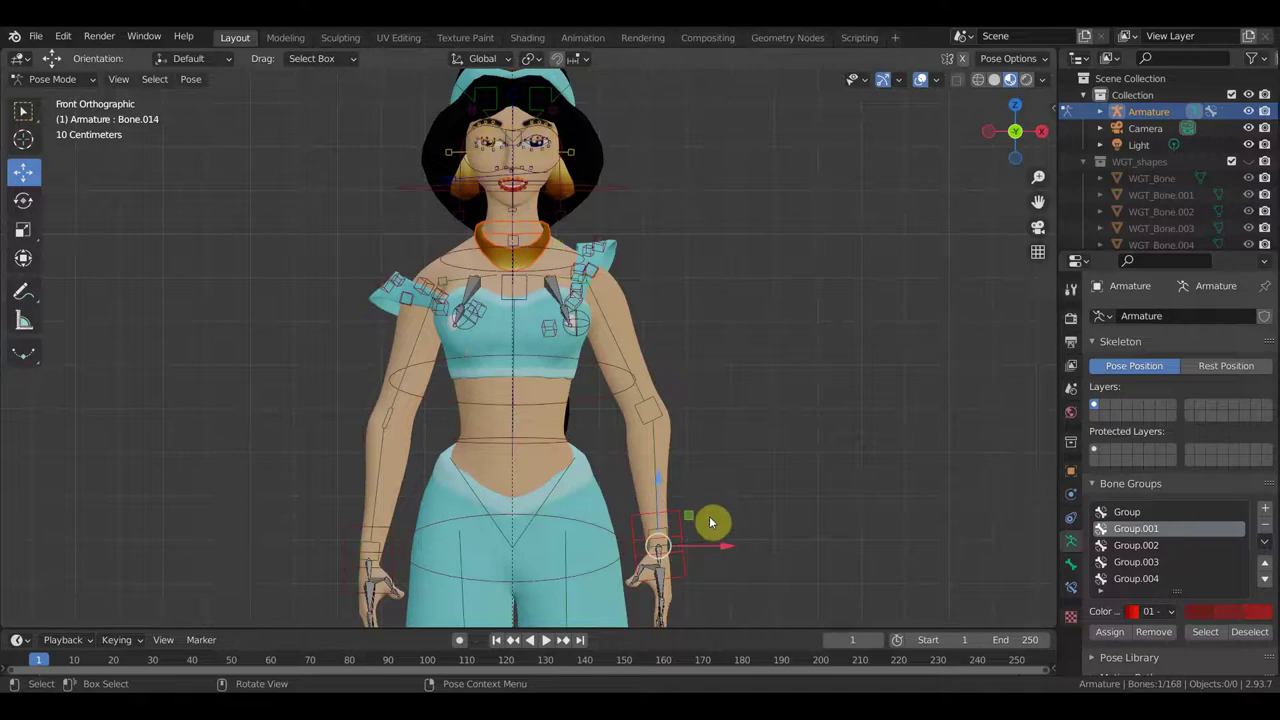
key(g)
click(690, 540)
middle_drag(689, 537, 565, 481)
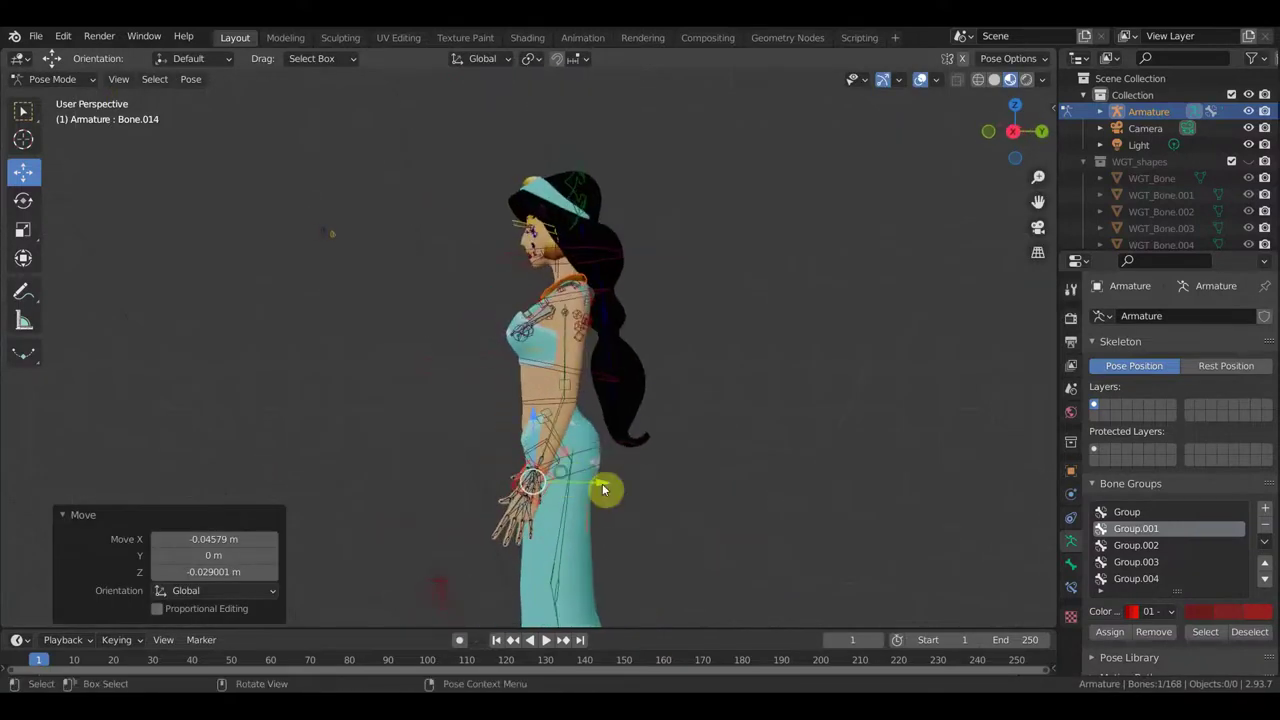
Move the lowered hand bone slightly instead of rotating it
key(r)
right_click(667, 438)
key(g)
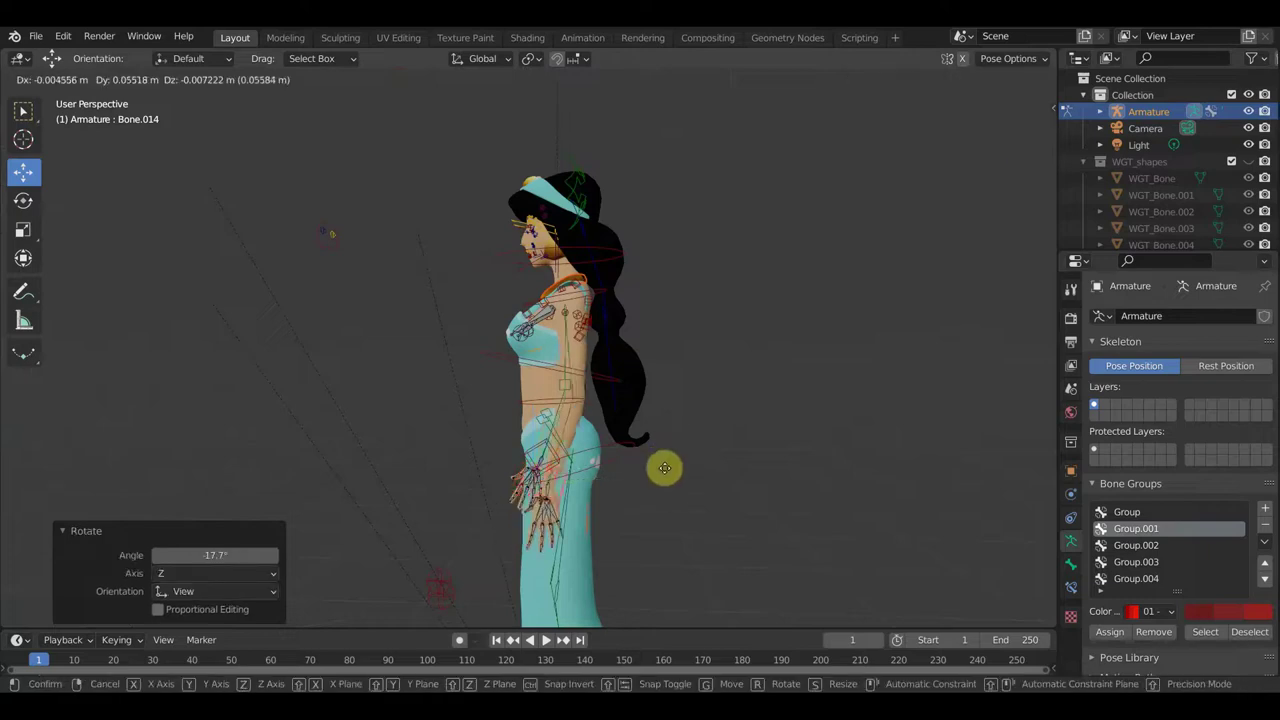
click(661, 462)
scroll(588, 422, up, 2)
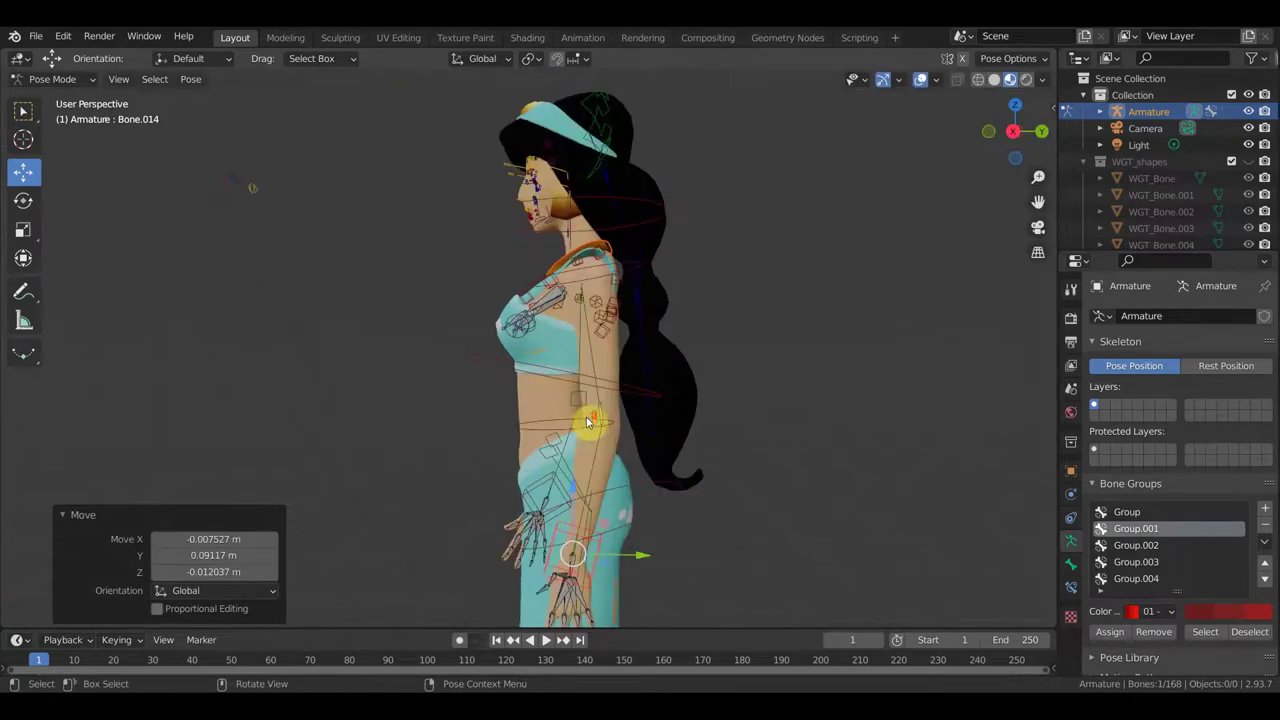
Rotate the back-of-head hair bone and the ponytail bone by small angles
click(618, 184)
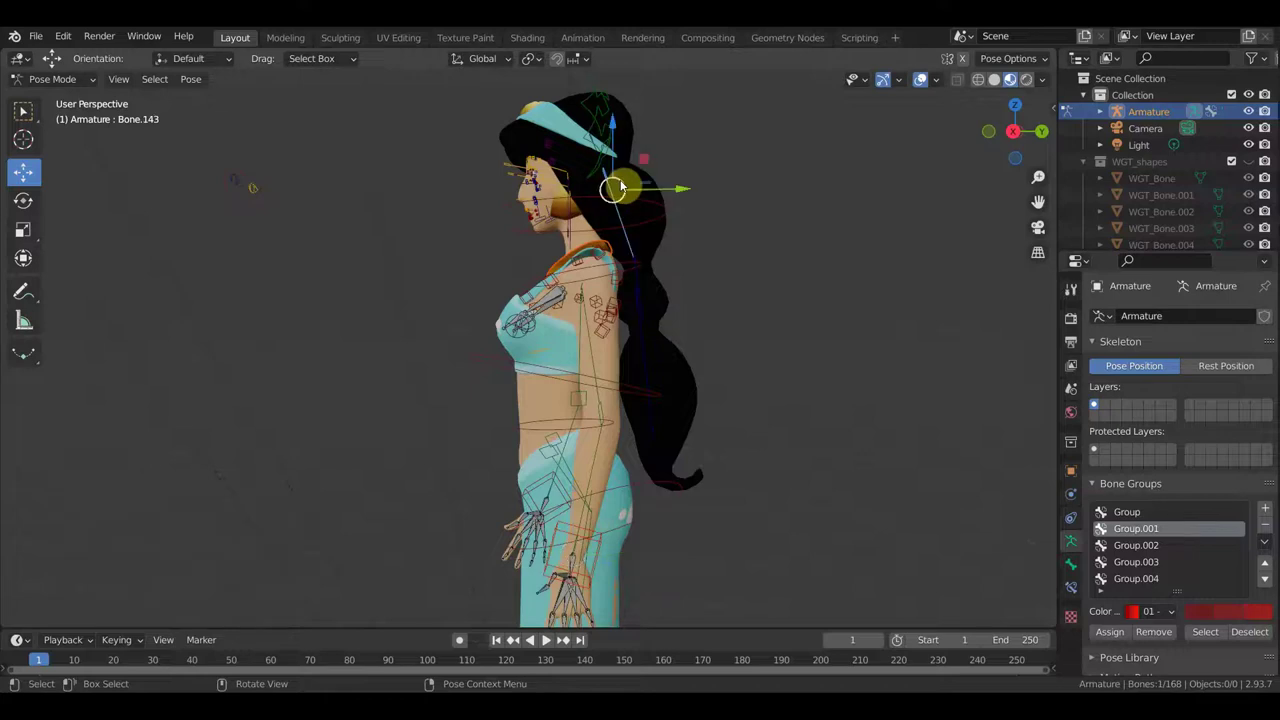
key(r)
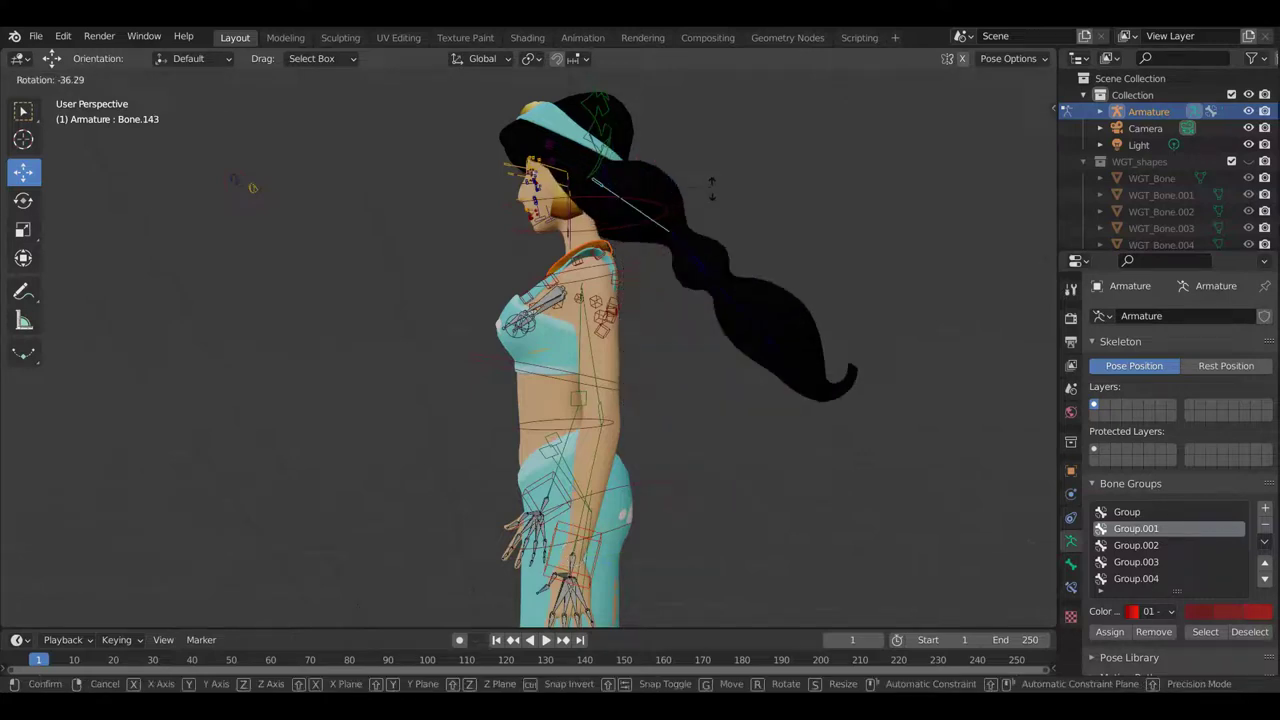
click(652, 289)
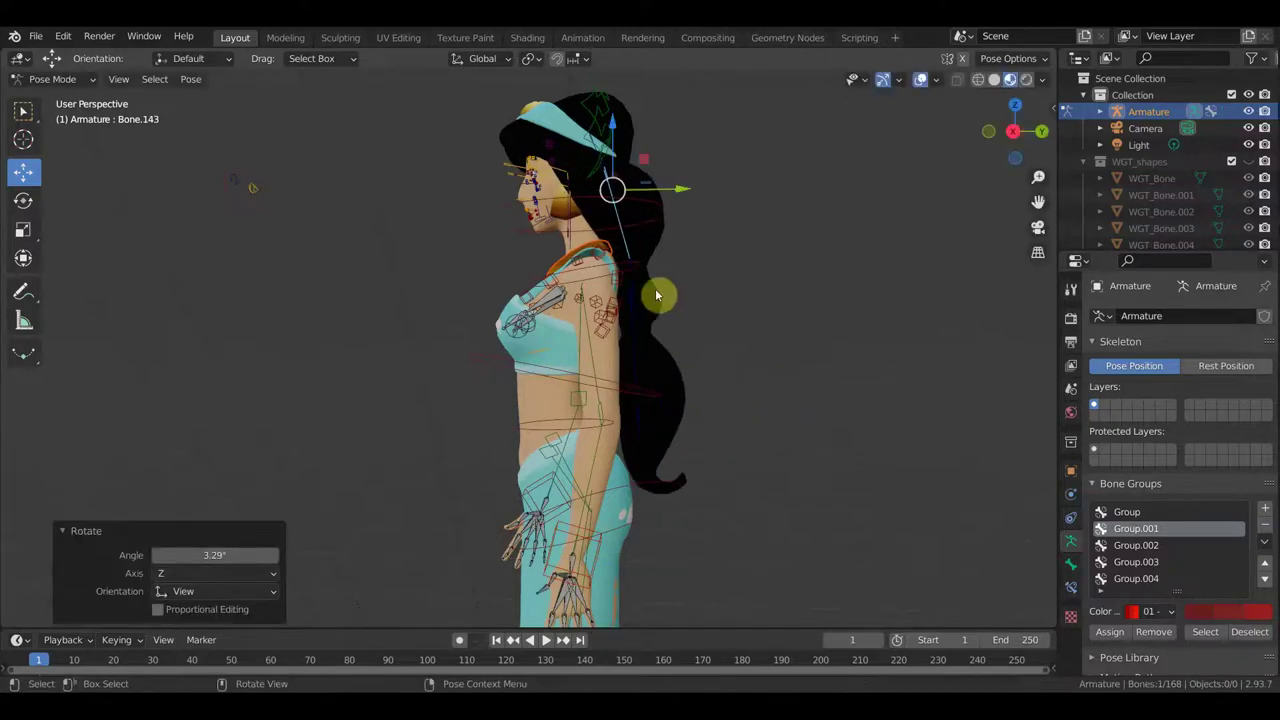
click(646, 294)
middle_drag(686, 297, 503, 323)
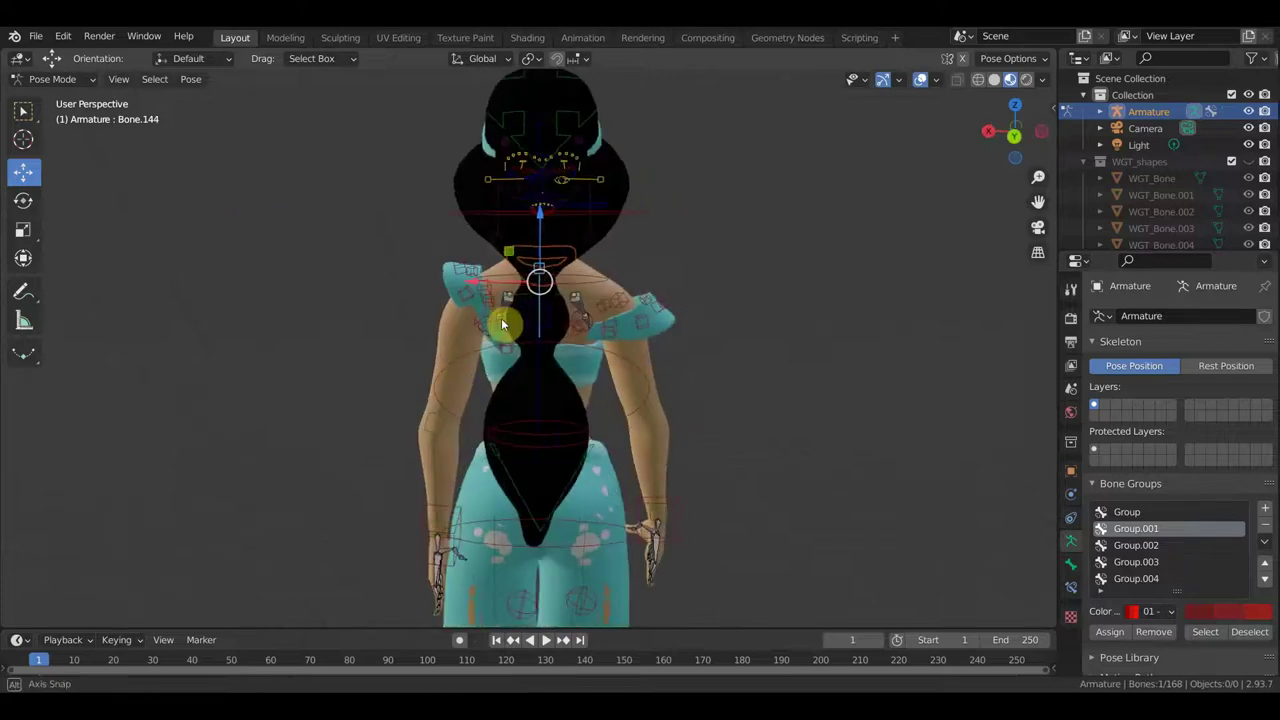
key(r)
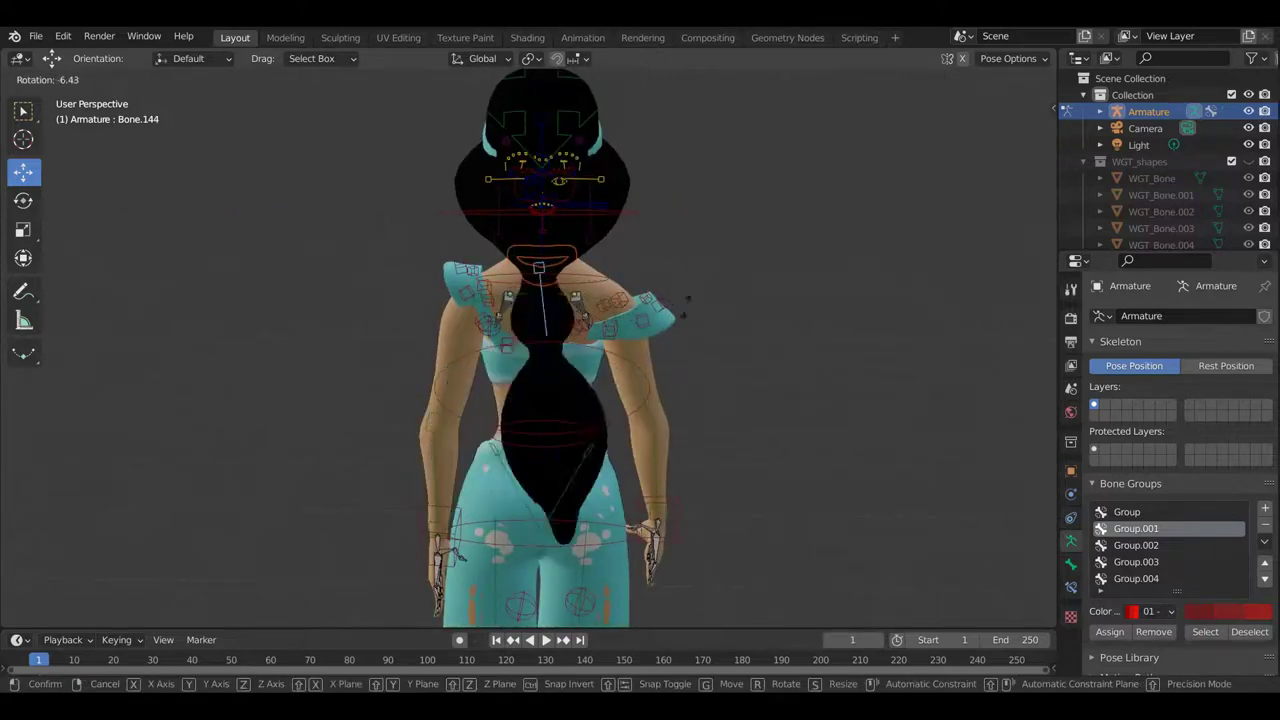
click(621, 319)
Lower the hat bone about 0.030 m along Z, then check from the front
middle_drag(621, 319, 857, 331)
scroll(743, 320, up, 2)
mouse_move(743, 320)
middle_down()
mouse_move(737, 423)
mouse_move(851, 431)
mouse_move(614, 302)
middle_up()
scroll(733, 417, up, 3)
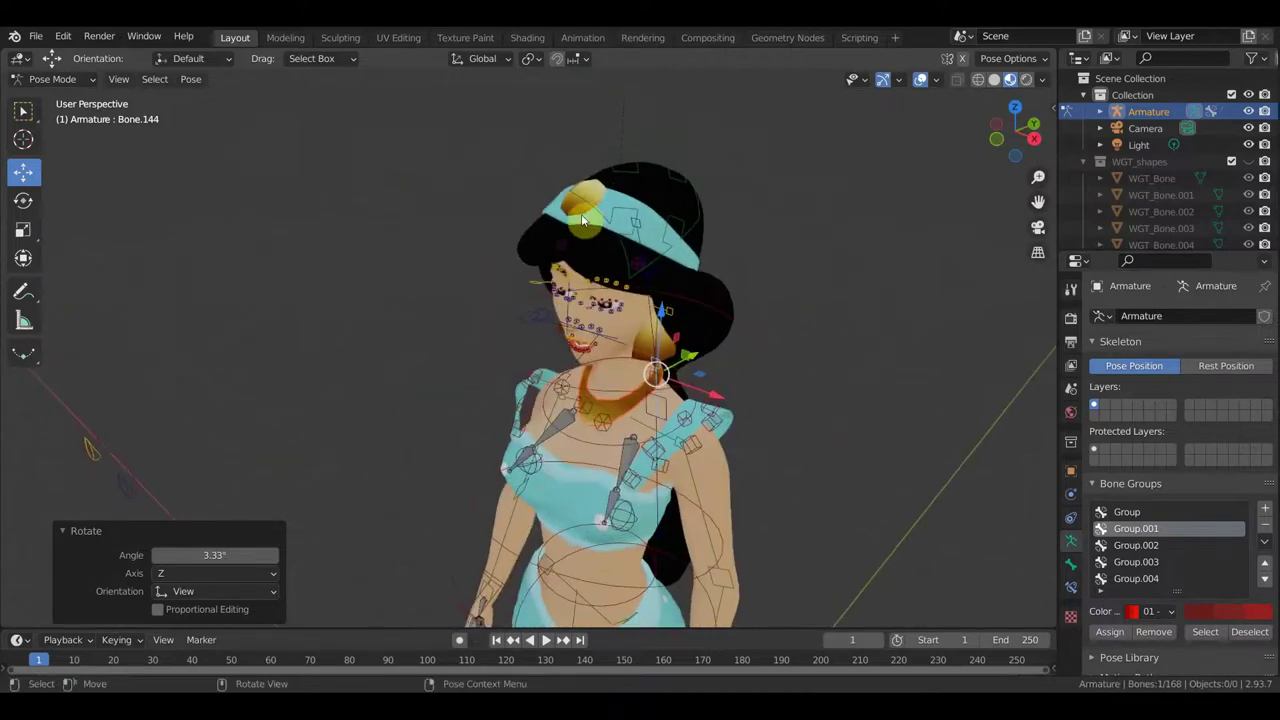
middle_drag(583, 220, 580, 206)
click(728, 158)
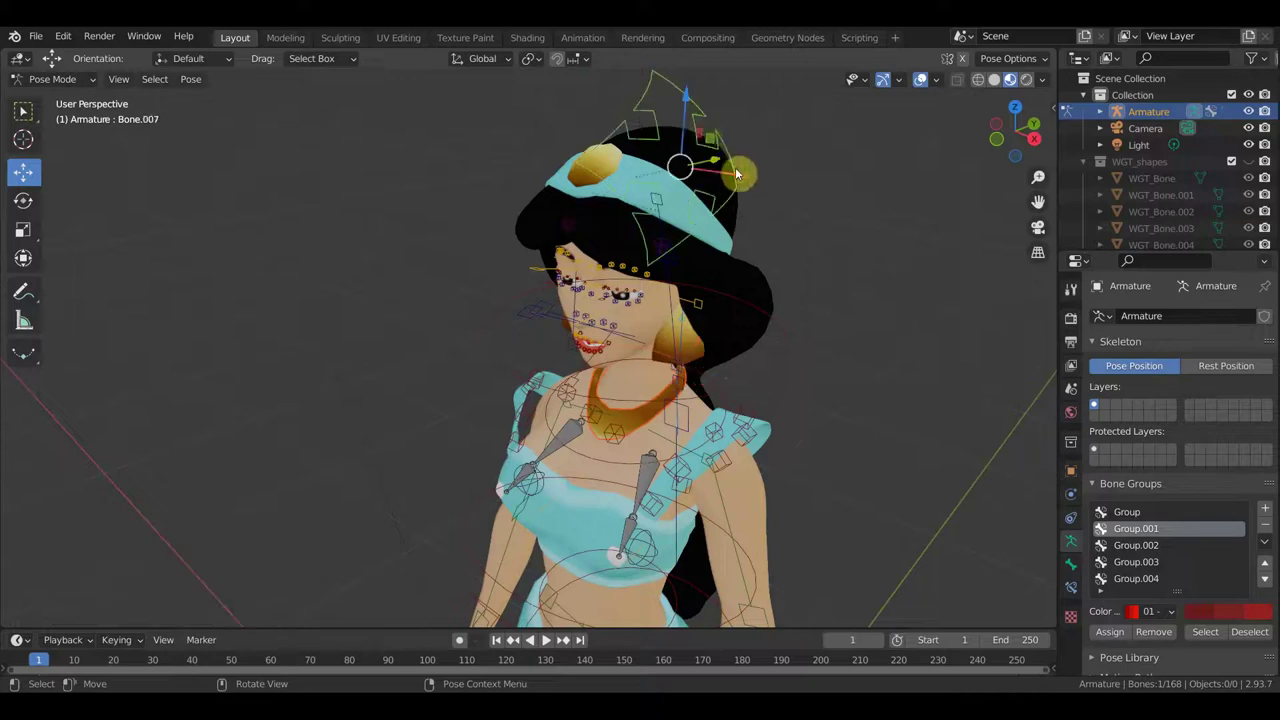
drag(686, 115, 691, 104)
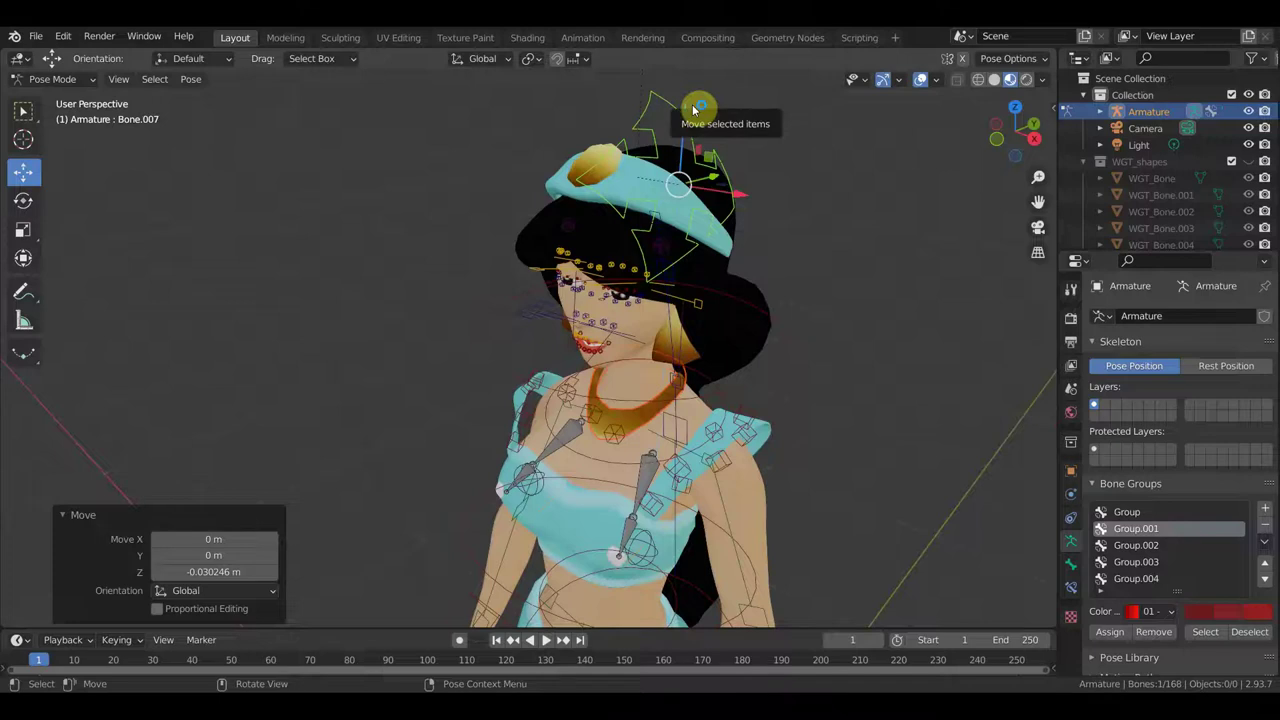
key(KP_1)
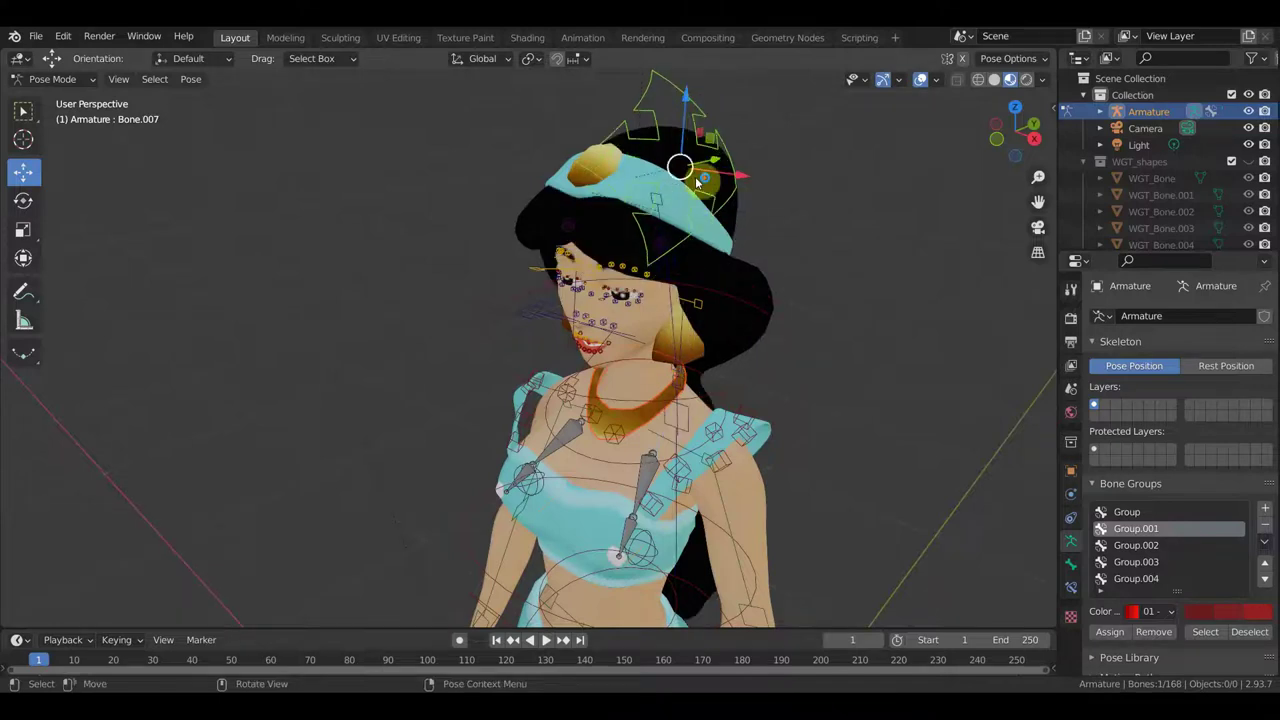
mouse_move(700, 110)
middle_down()
mouse_move(651, 236)
mouse_move(691, 214)
mouse_move(663, 214)
mouse_move(658, 325)
middle_up()
Rotate the first chest bone a few degrees to test the top's deformation
scroll(663, 210, up, 2)
scroll(656, 318, up, 2)
scroll(630, 290, up, 2)
mouse_move(608, 266)
middle_down()
mouse_move(600, 251)
mouse_move(552, 372)
mouse_move(523, 380)
mouse_move(343, 280)
mouse_move(563, 306)
mouse_move(543, 268)
mouse_move(452, 285)
middle_up()
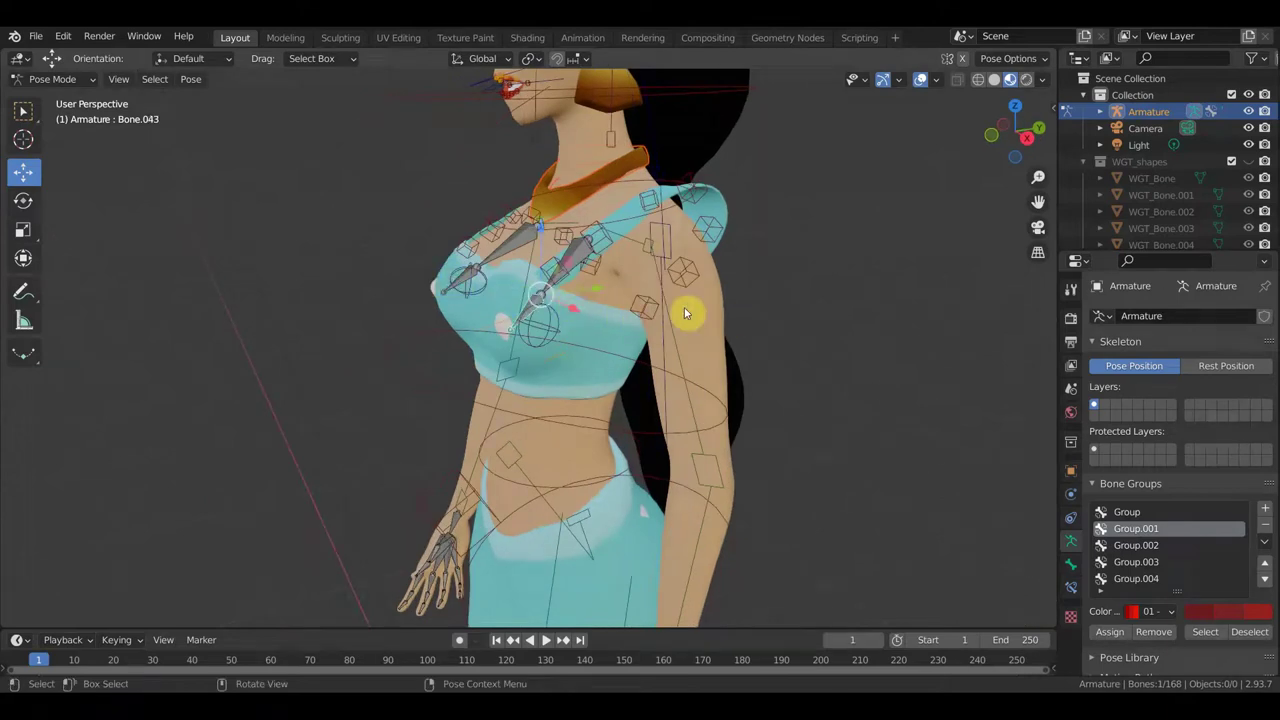
key(r)
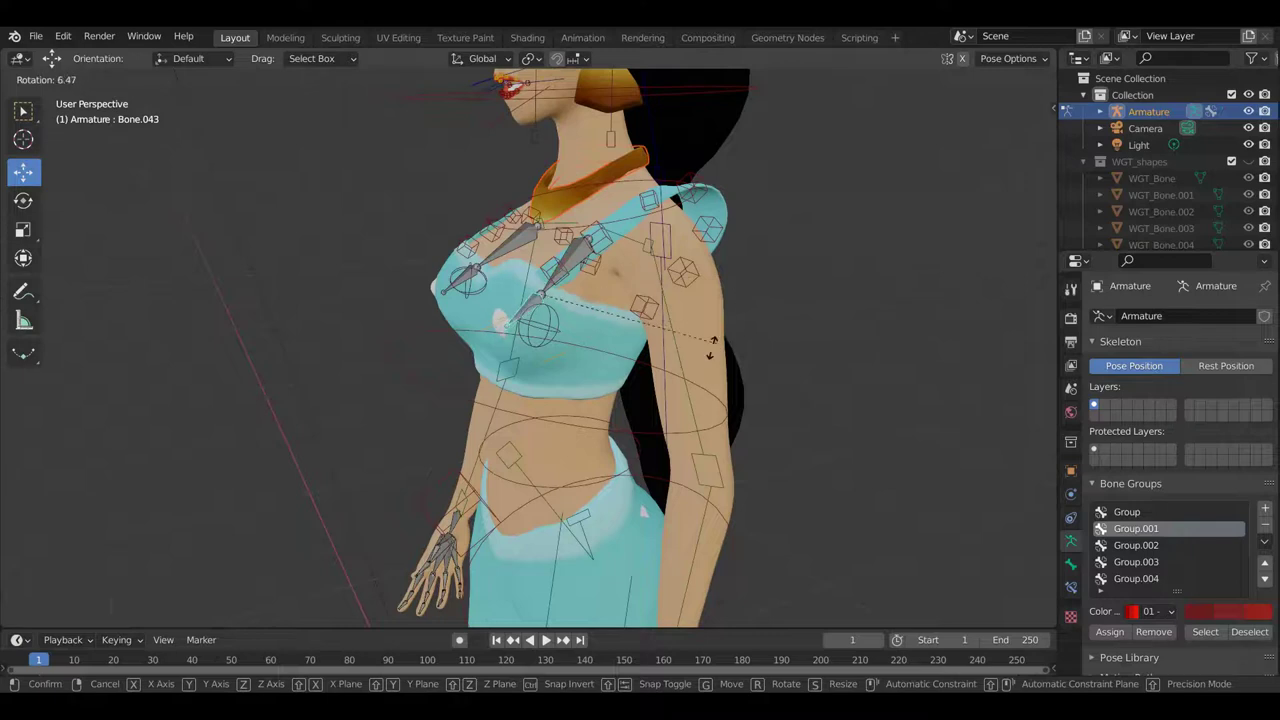
click(697, 375)
Rotate the upper chest bone by a small angle
mouse_move(697, 375)
middle_down()
mouse_move(814, 309)
mouse_move(517, 385)
mouse_move(383, 380)
mouse_move(586, 389)
mouse_move(510, 262)
middle_up()
click(512, 369)
middle_drag(561, 313, 588, 322)
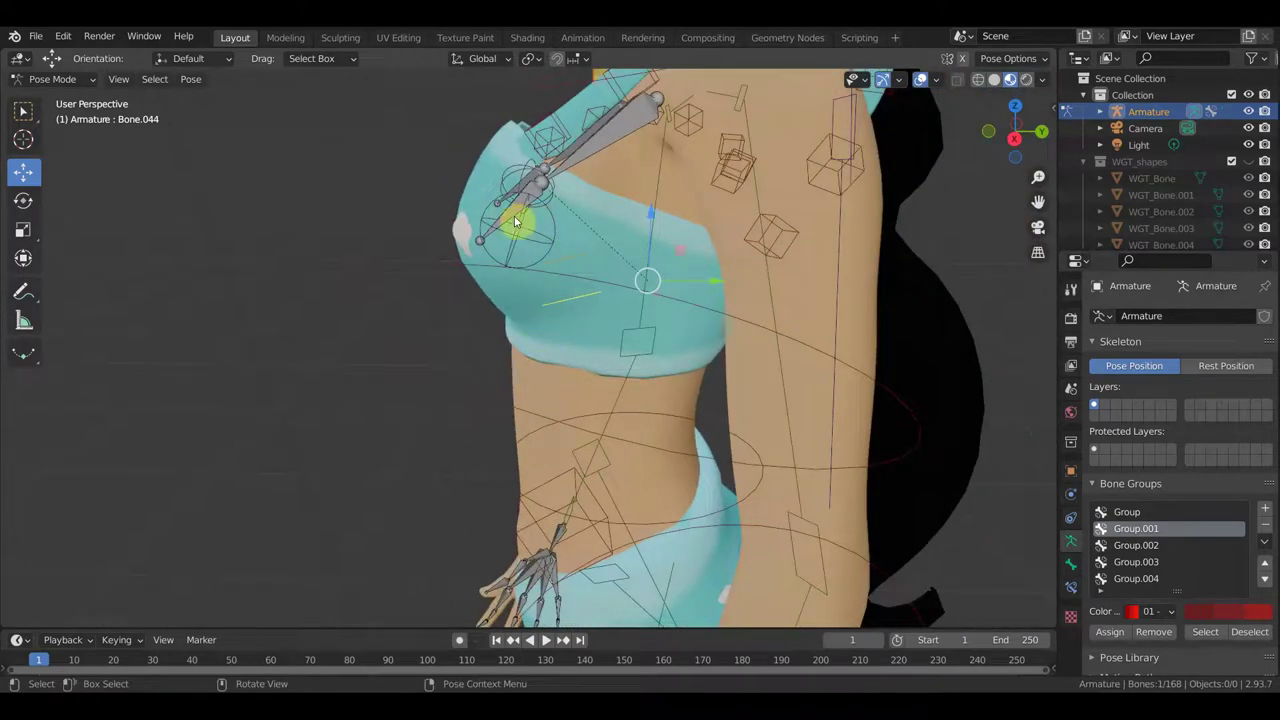
click(598, 233)
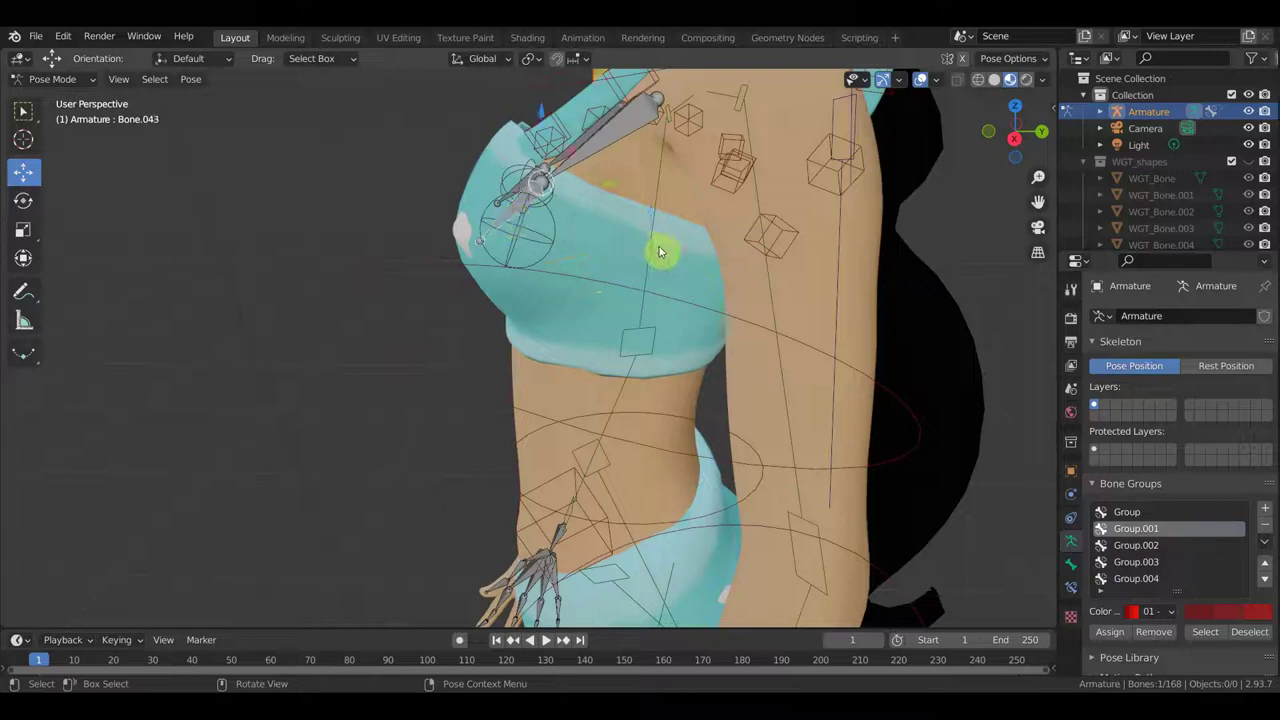
key(r)
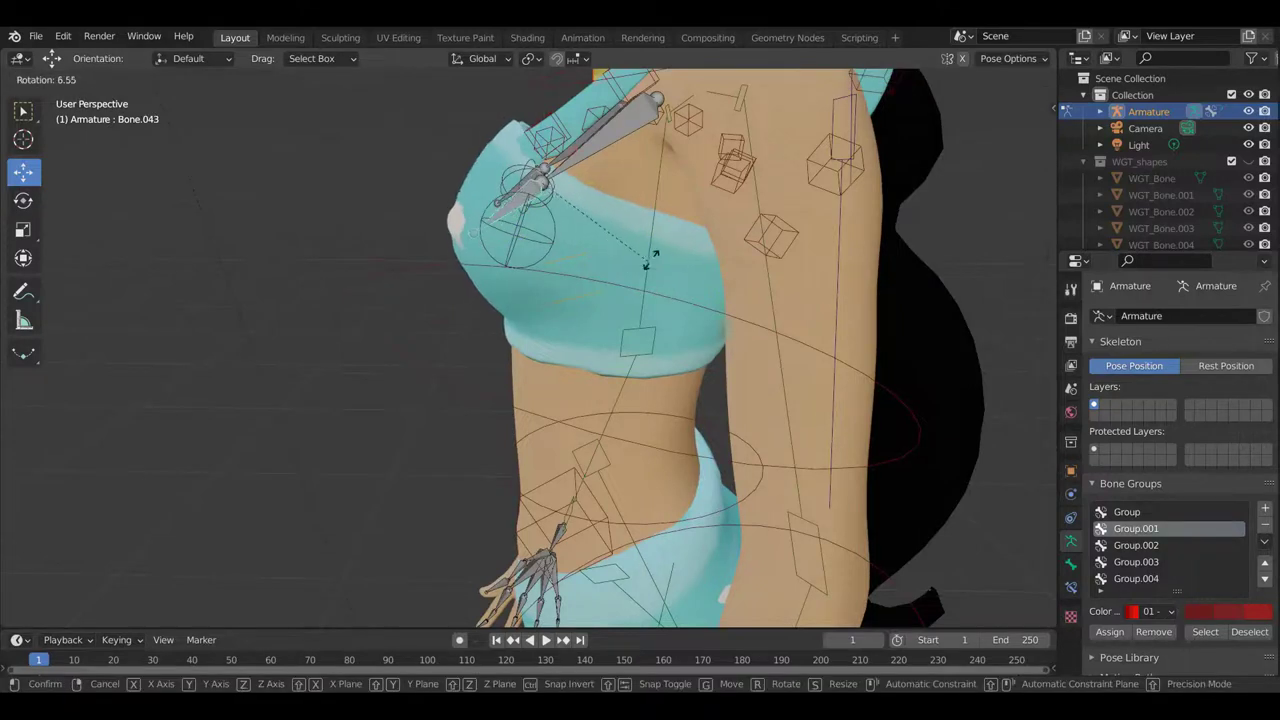
click(651, 254)
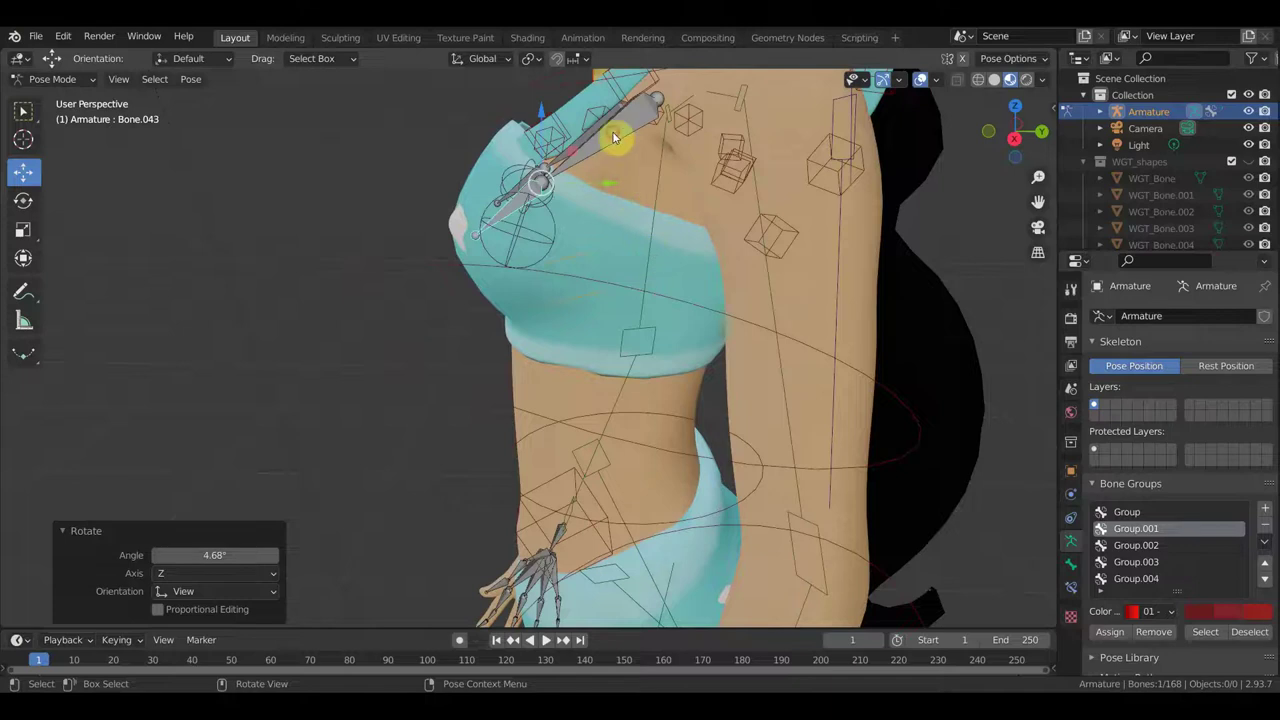
Rotate the other chest bone slightly and orbit to check the deformation
click(658, 152)
key(r)
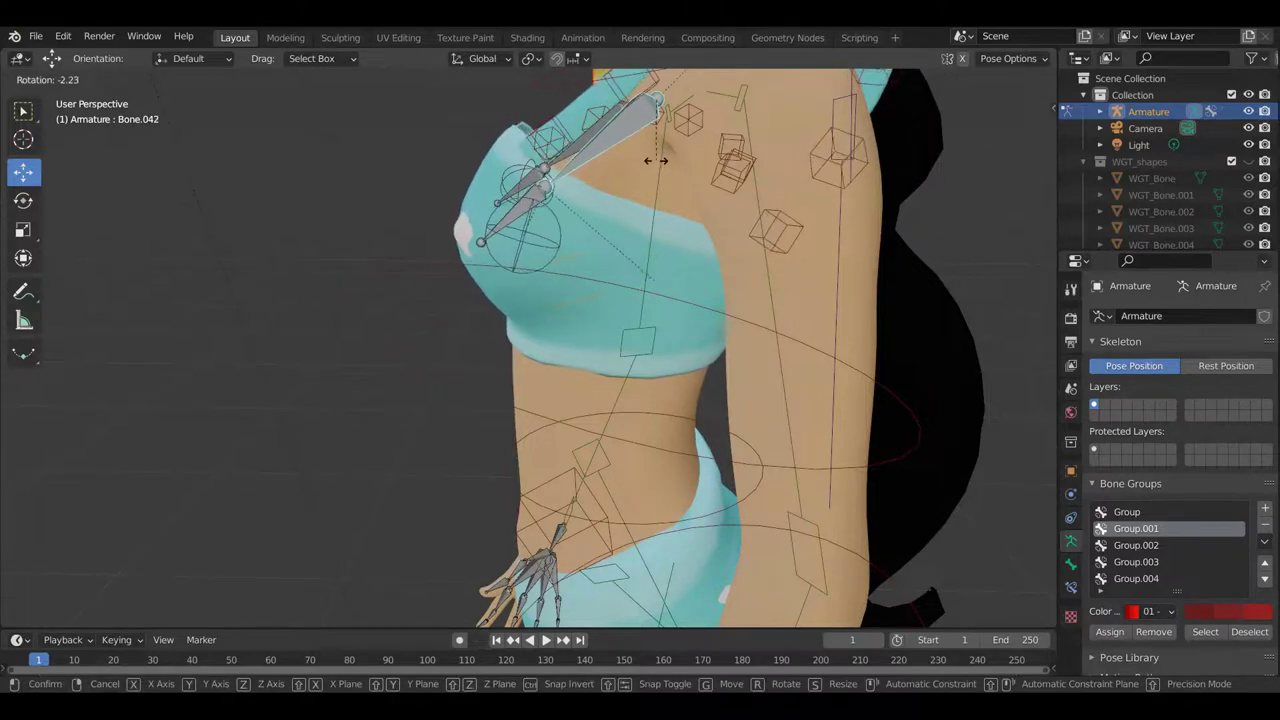
click(651, 167)
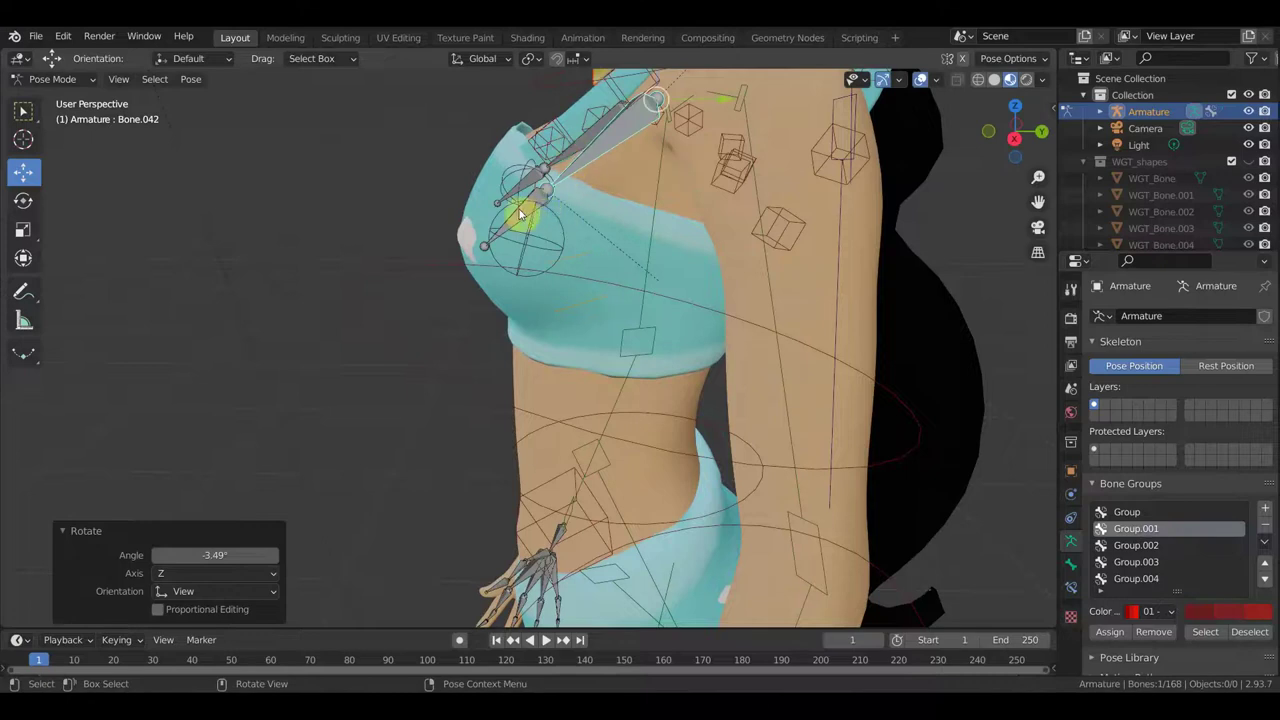
scroll(533, 224, down, 3)
mouse_move(529, 214)
middle_down()
mouse_move(719, 389)
mouse_move(676, 450)
middle_up()
scroll(749, 292, up, 3)
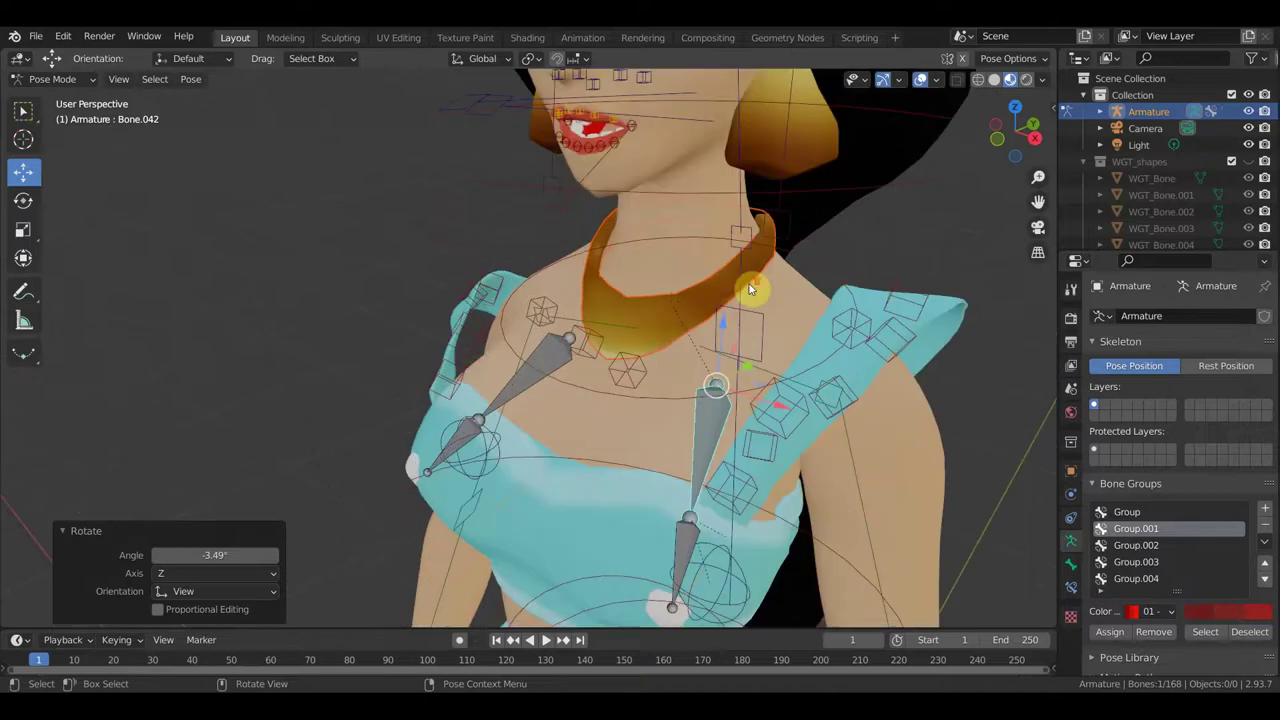
middle_drag(755, 320, 656, 336)
Tilt the head back by rotating the neck bone in side view
key(KP_3)
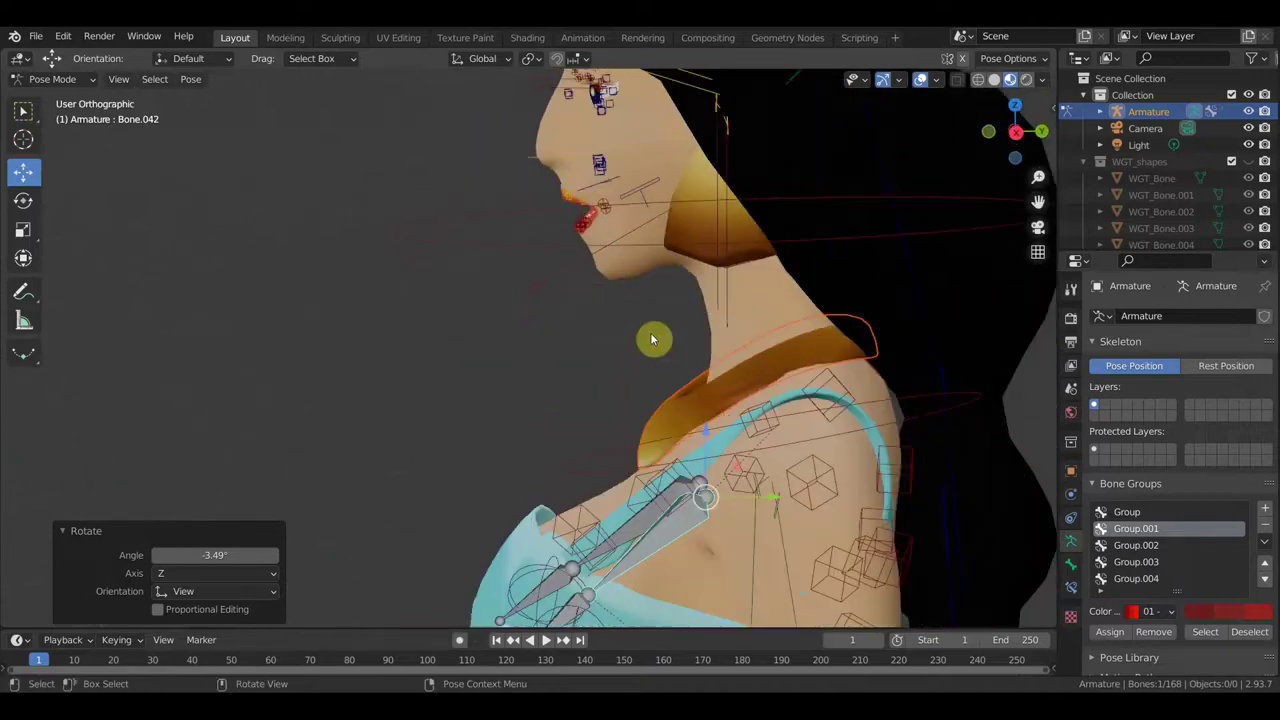
click(620, 245)
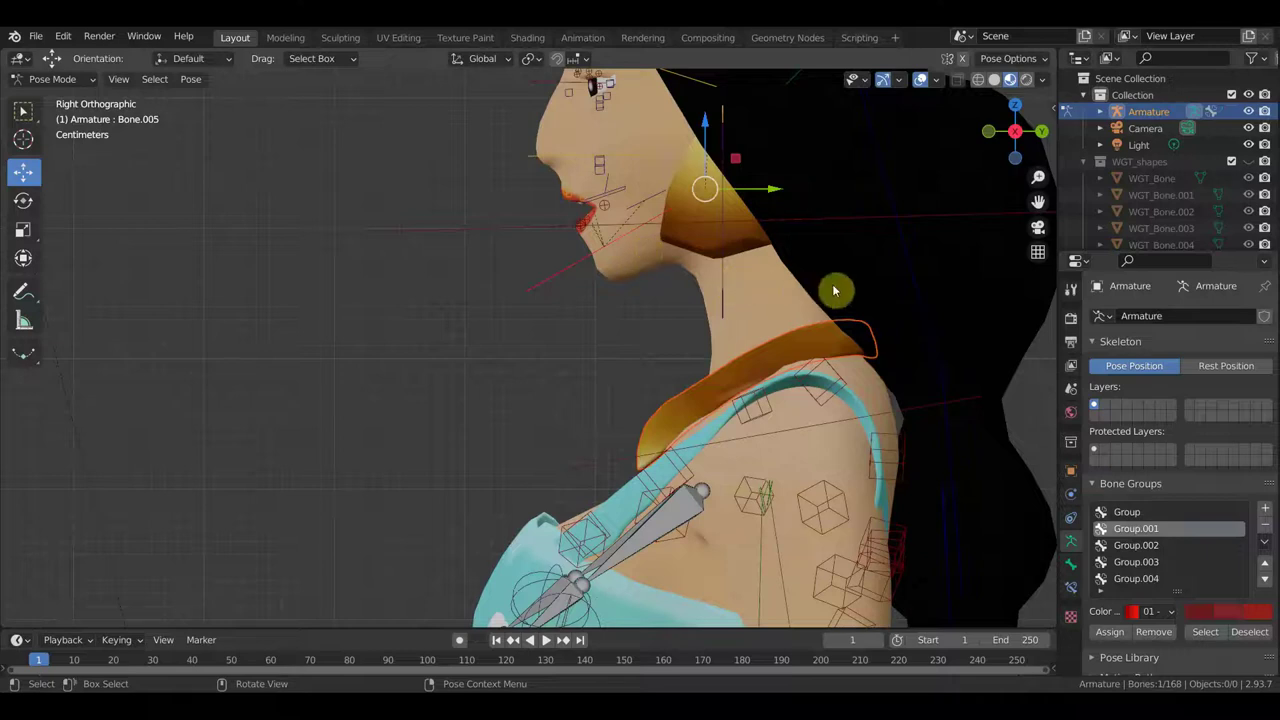
key(r)
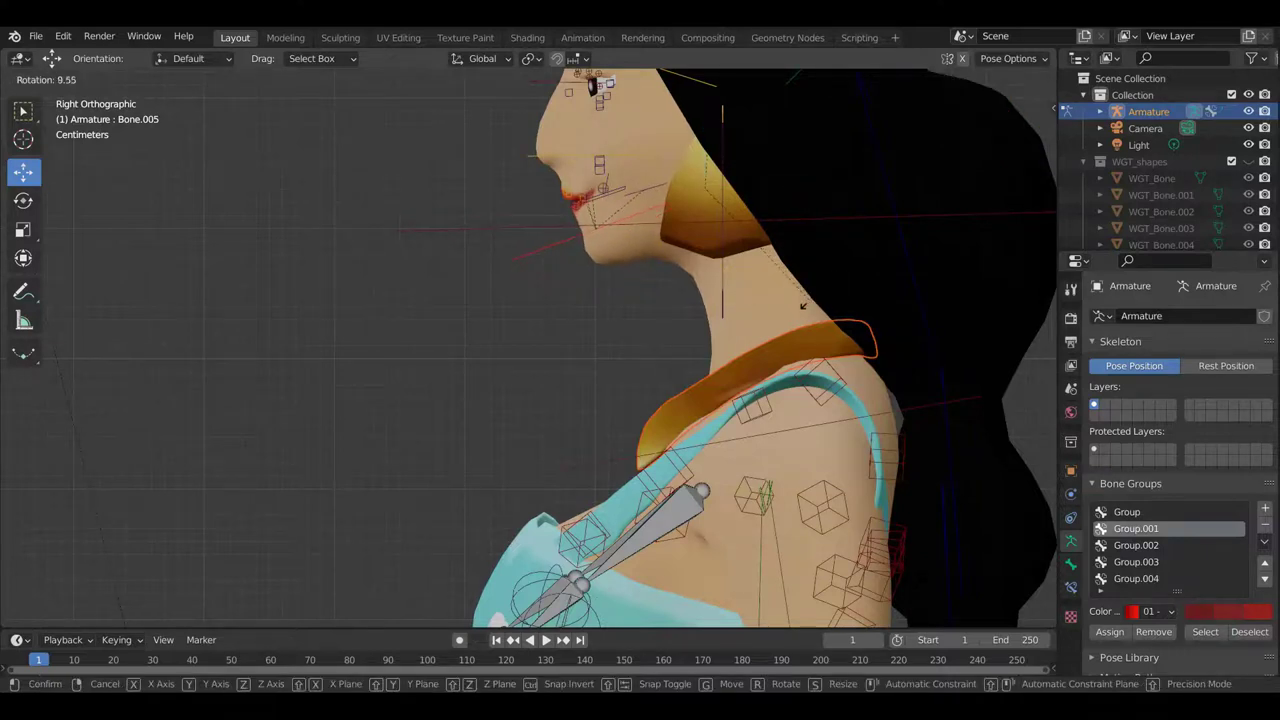
click(803, 305)
Lower a lip bone about 0.0074 m to reshape the lips
mouse_move(729, 294)
middle_down()
mouse_move(894, 311)
mouse_move(770, 285)
mouse_move(843, 343)
mouse_move(671, 391)
middle_up()
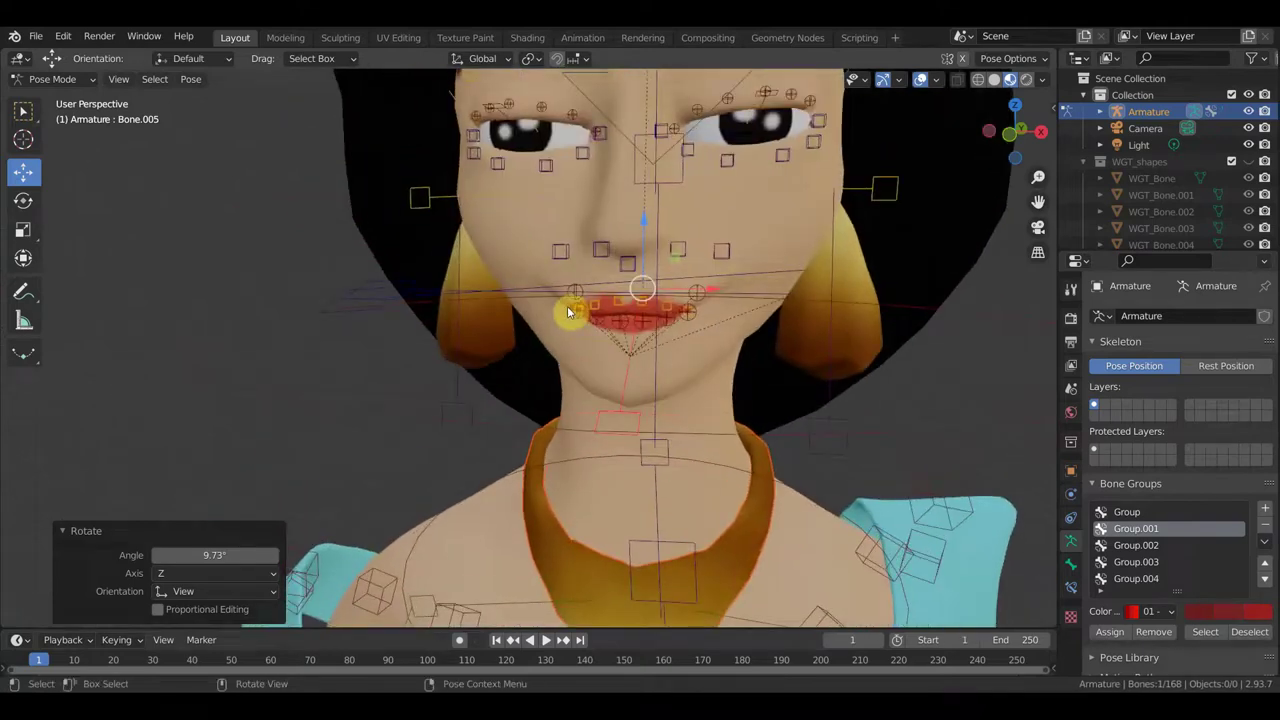
mouse_move(567, 313)
middle_down()
mouse_move(634, 318)
mouse_move(528, 314)
mouse_move(555, 300)
middle_up()
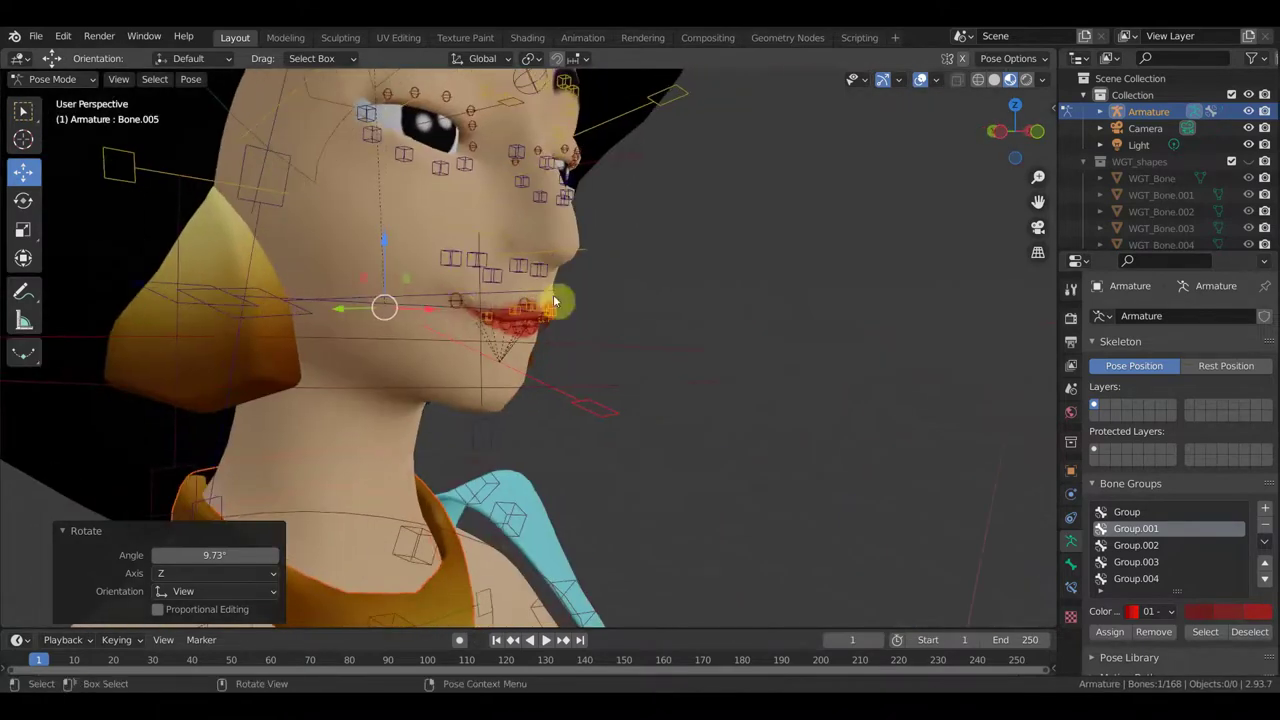
click(460, 305)
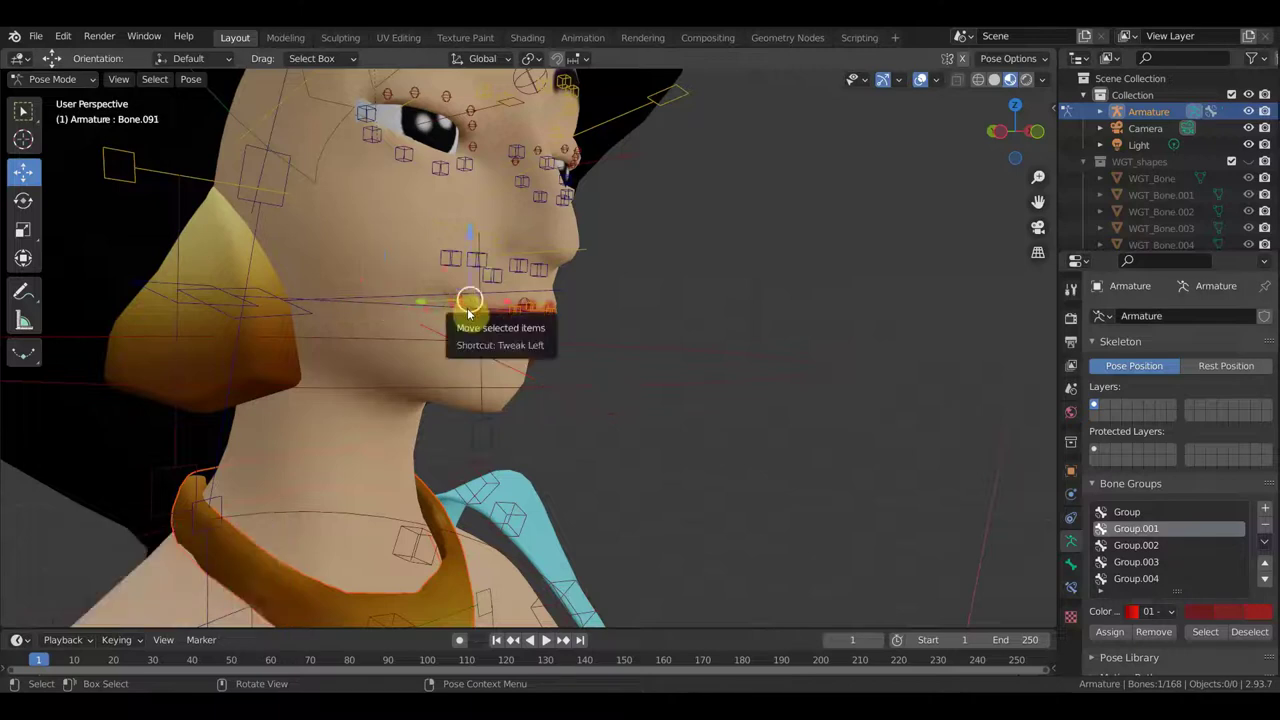
key(g)
click(469, 323)
Lower the bone at the mouth corner slightly
middle_drag(474, 329, 366, 334)
click(720, 305)
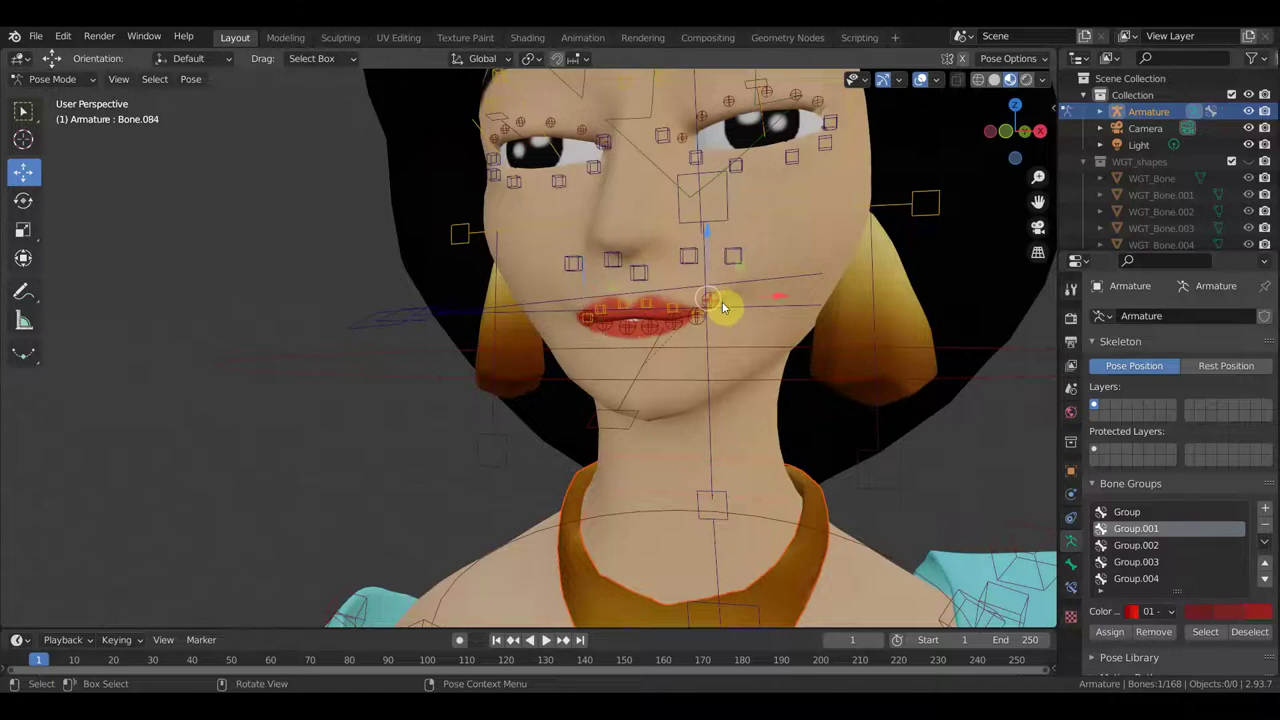
key(g)
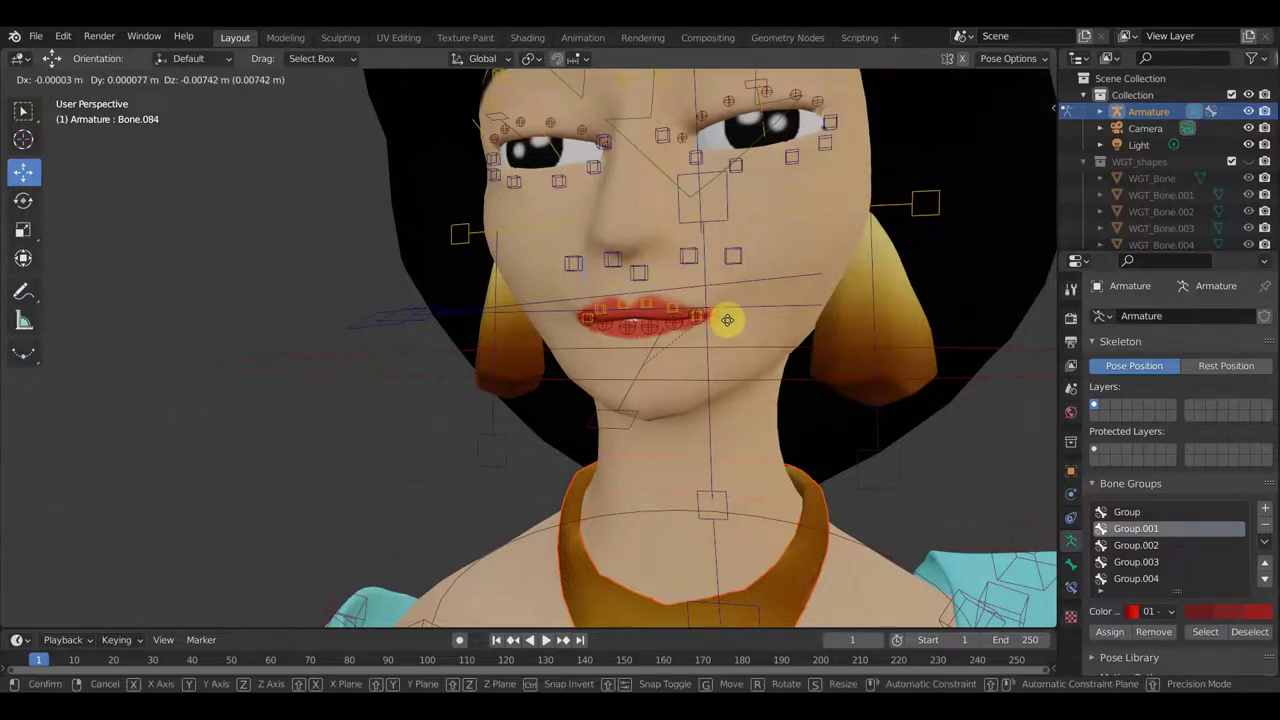
click(727, 319)
Check the mouth from the side and in front orthographic view
mouse_move(727, 319)
middle_down()
mouse_move(591, 340)
mouse_move(866, 331)
mouse_move(803, 320)
mouse_move(603, 332)
middle_up()
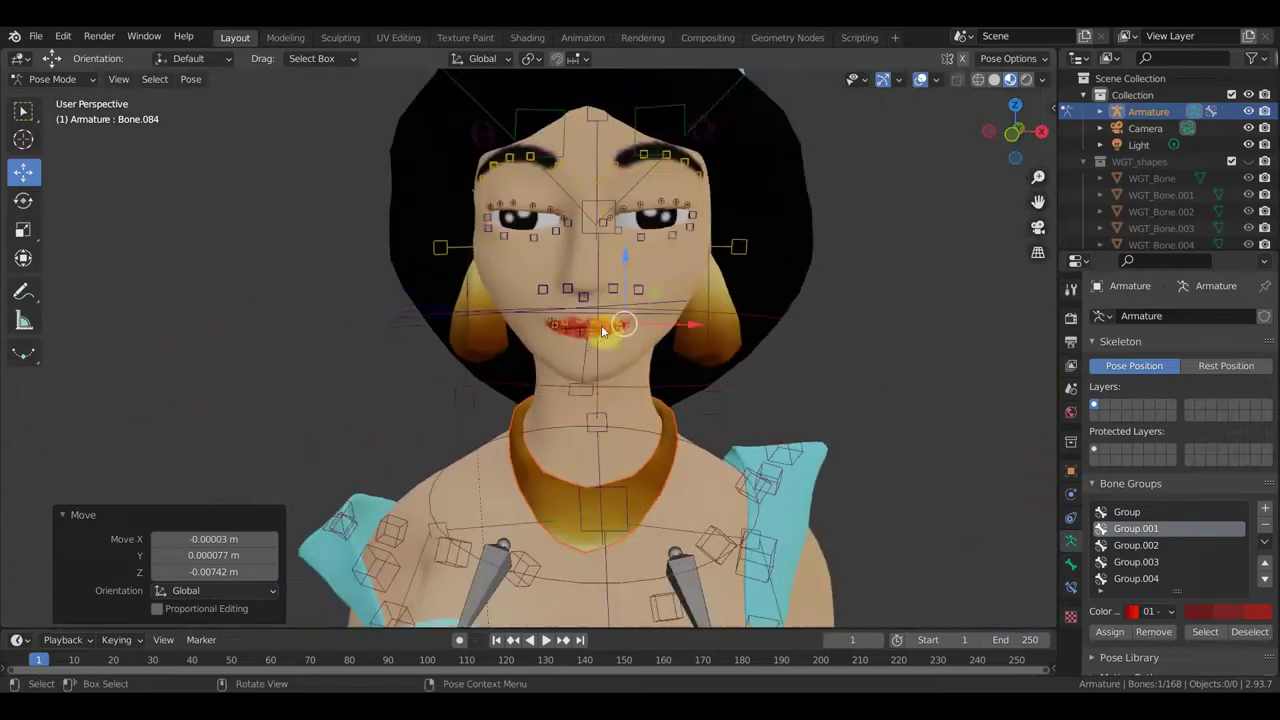
key(KP_1)
scroll(637, 345, up, 2)
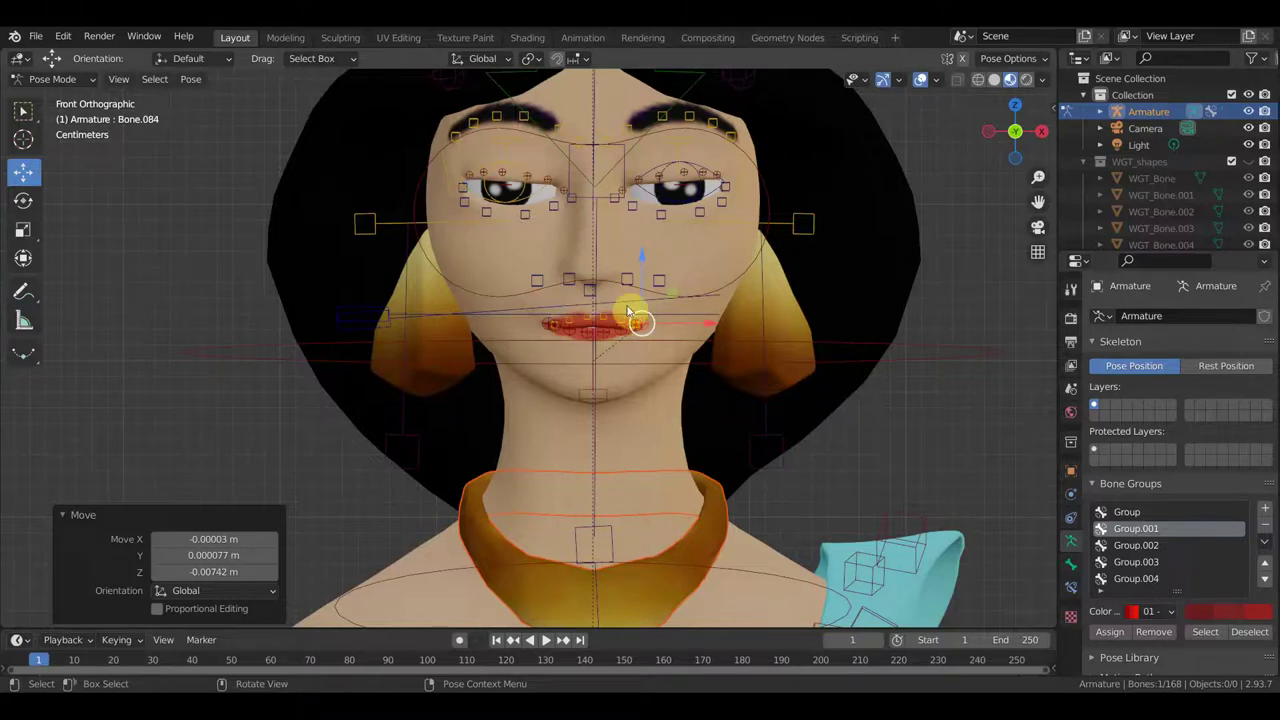
scroll(580, 346, down, 1)
scroll(595, 348, down, 1)
mouse_move(613, 352)
middle_down()
mouse_move(767, 359)
mouse_move(564, 356)
middle_up()
key(KP_1)
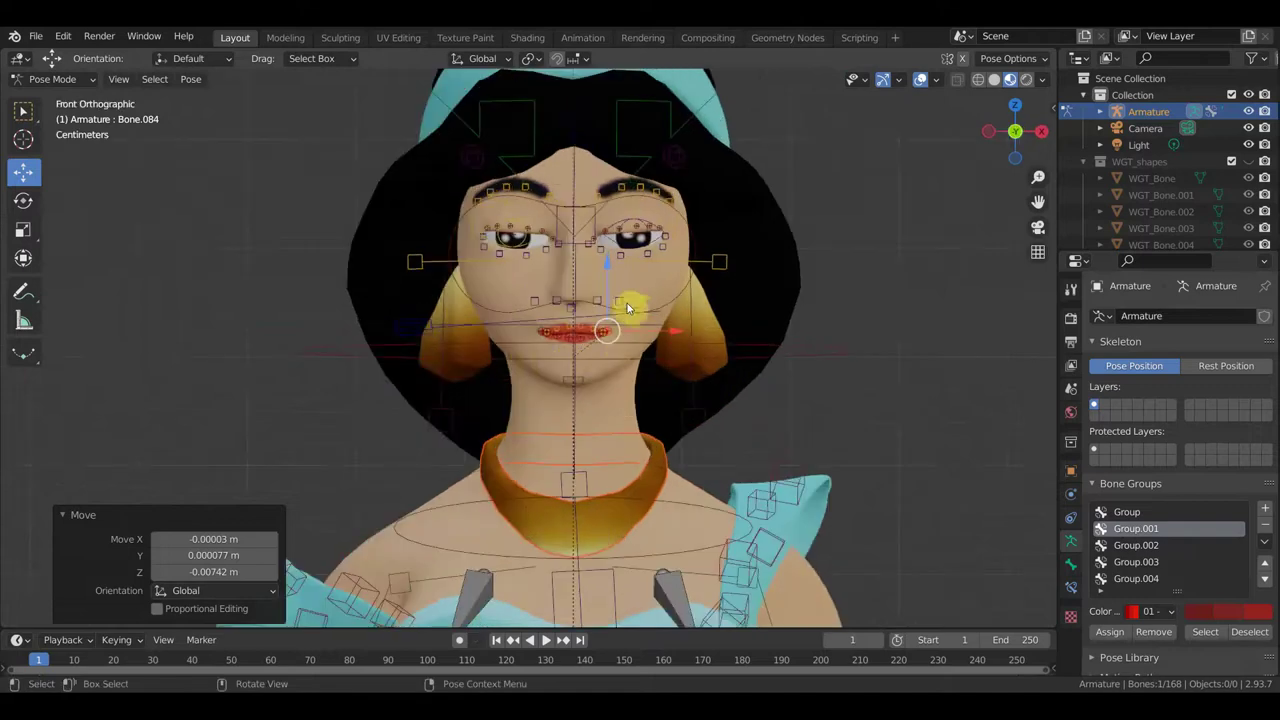
Orbit around the face and chin to inspect the lip changes
scroll(625, 296, up, 2)
mouse_move(623, 291)
middle_down()
mouse_move(509, 331)
mouse_move(371, 337)
mouse_move(384, 326)
middle_up()
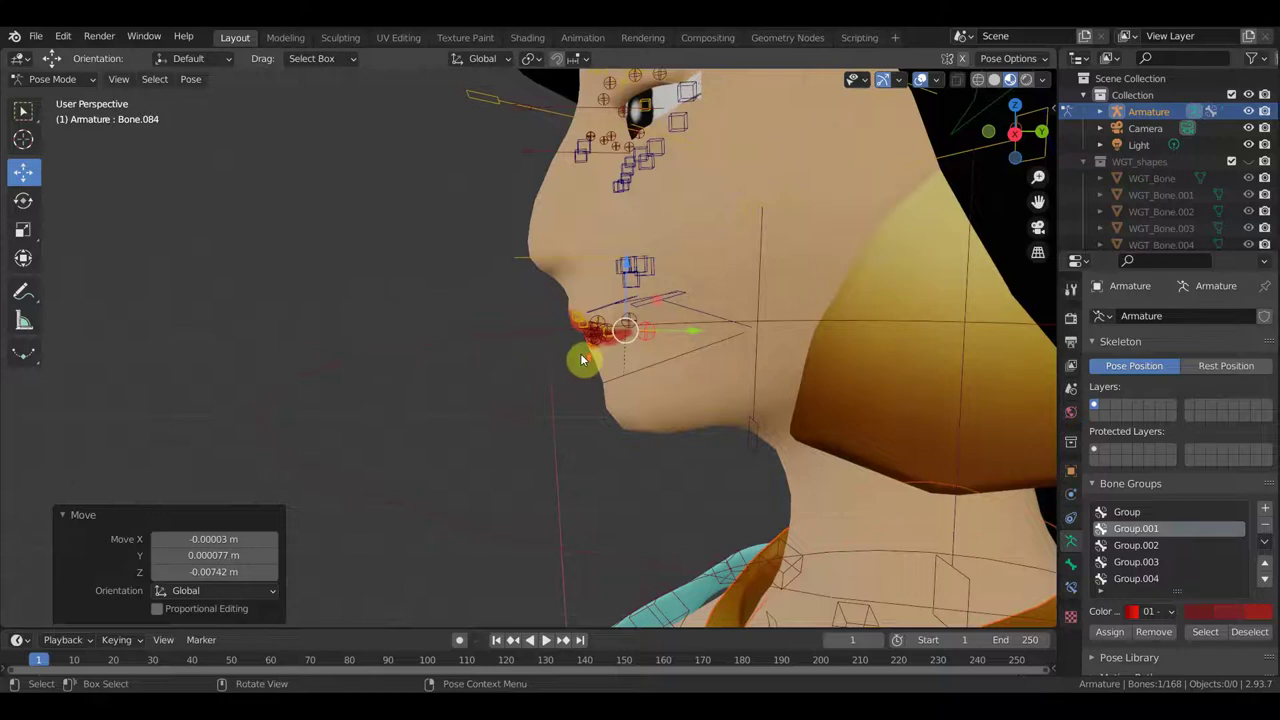
mouse_move(586, 357)
middle_down()
mouse_move(584, 344)
mouse_move(615, 378)
middle_up()
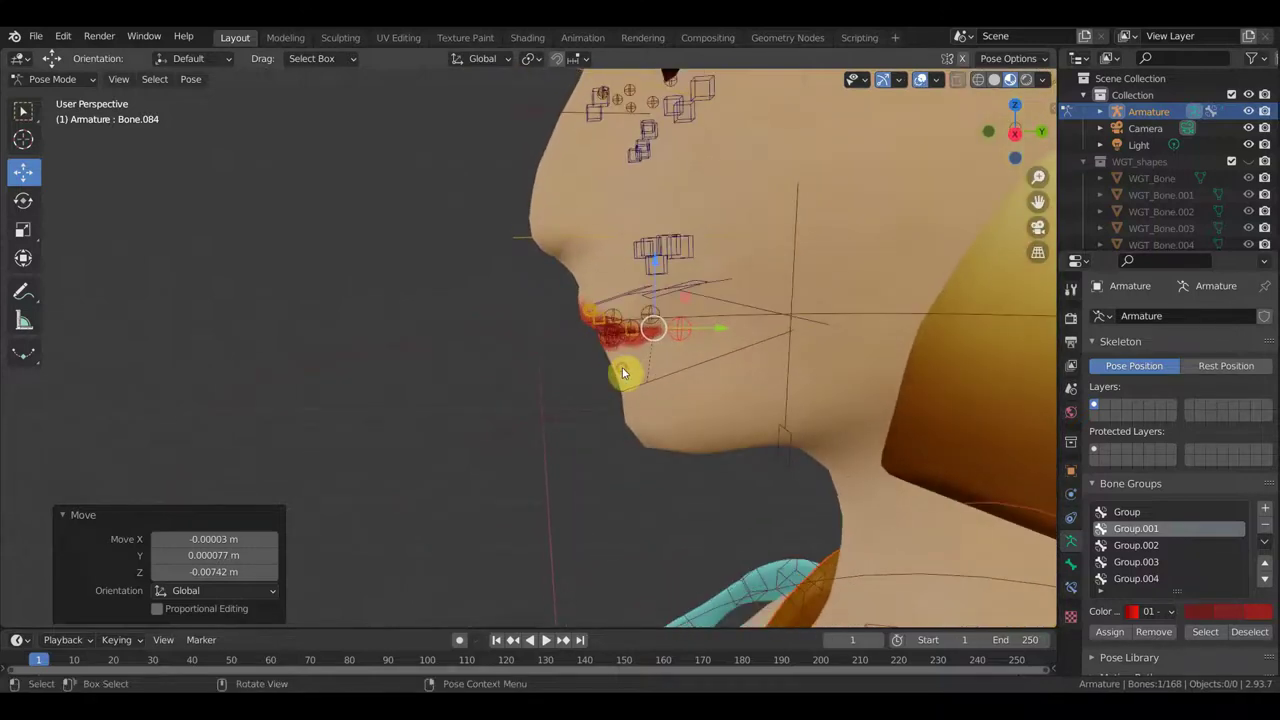
scroll(622, 367, down, 1)
scroll(626, 361, down, 1)
scroll(626, 361, down, 2)
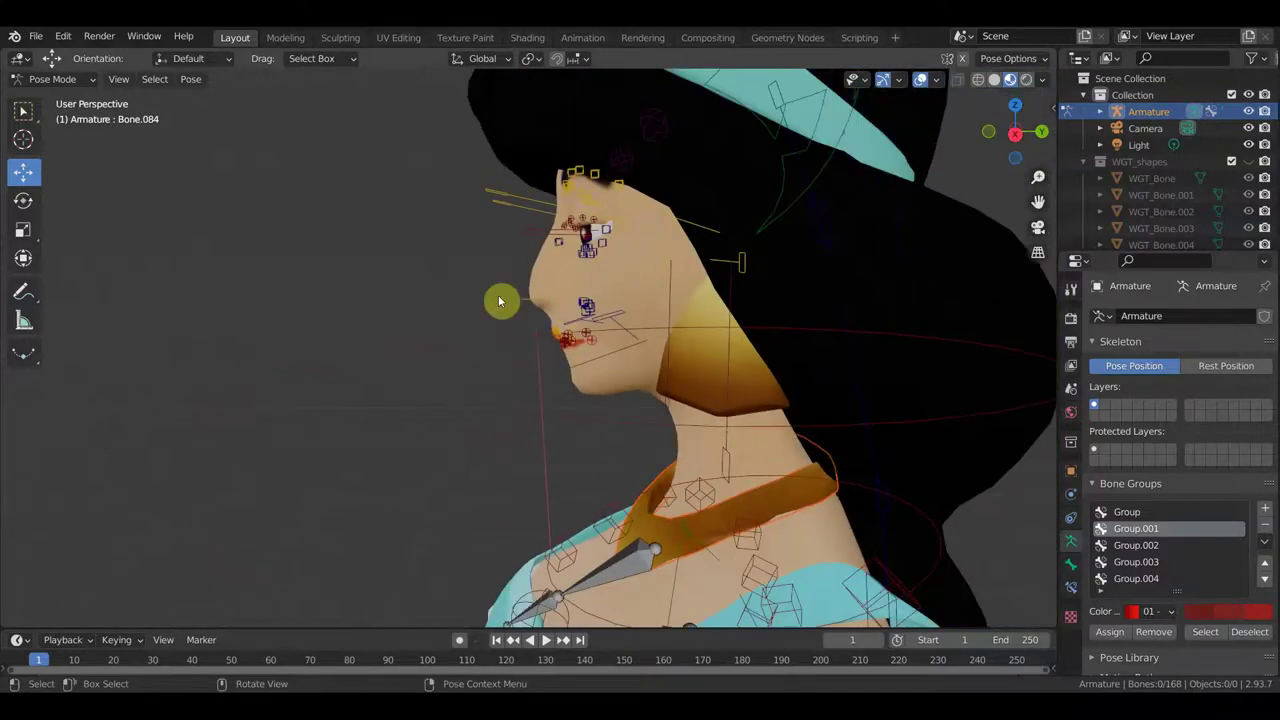
scroll(567, 309, up, 2)
scroll(717, 284, down, 2)
middle_drag(697, 291, 875, 291)
In front view, select eyelid bone Bone.149 and give it a small rotation
key(KP_1)
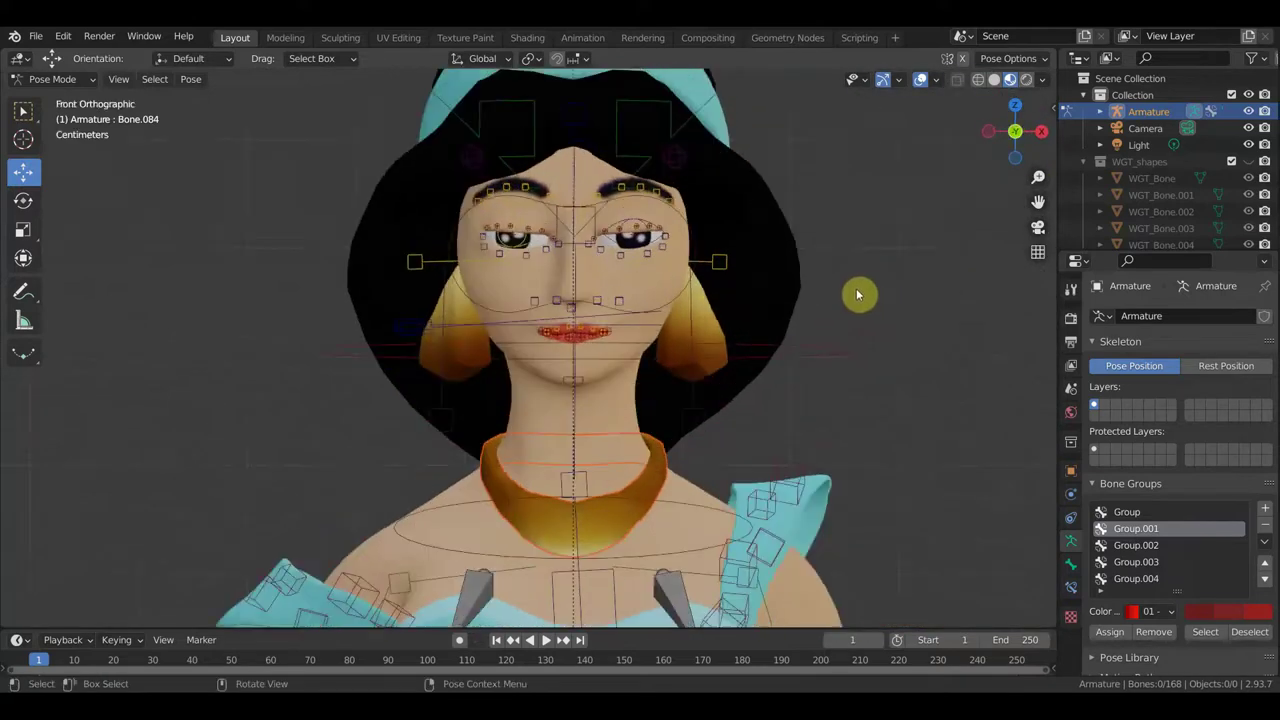
click(694, 315)
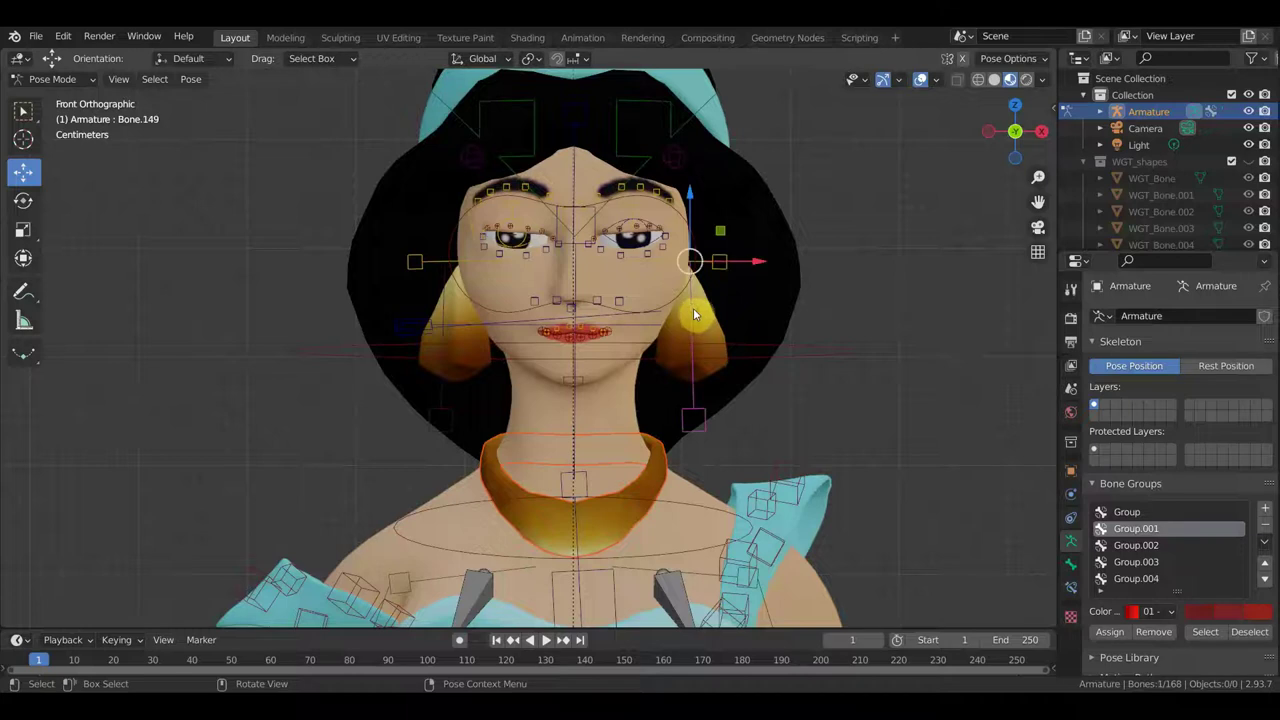
key(r)
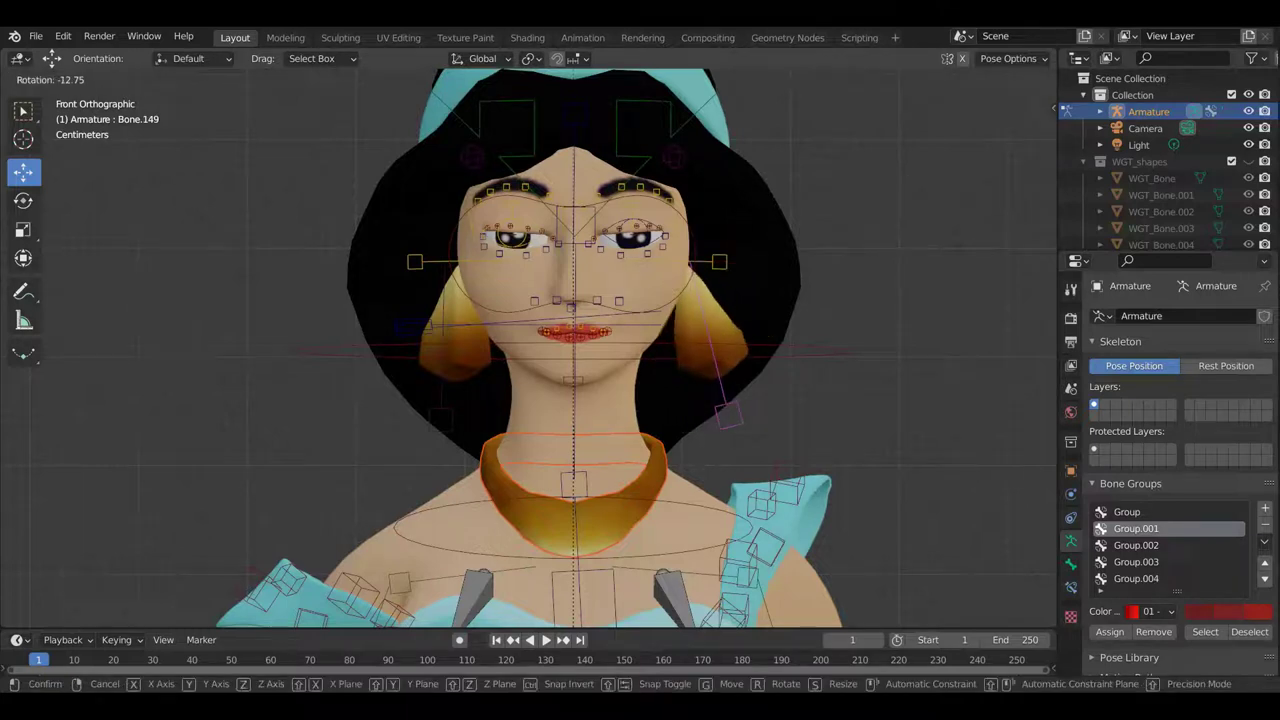
click(758, 343)
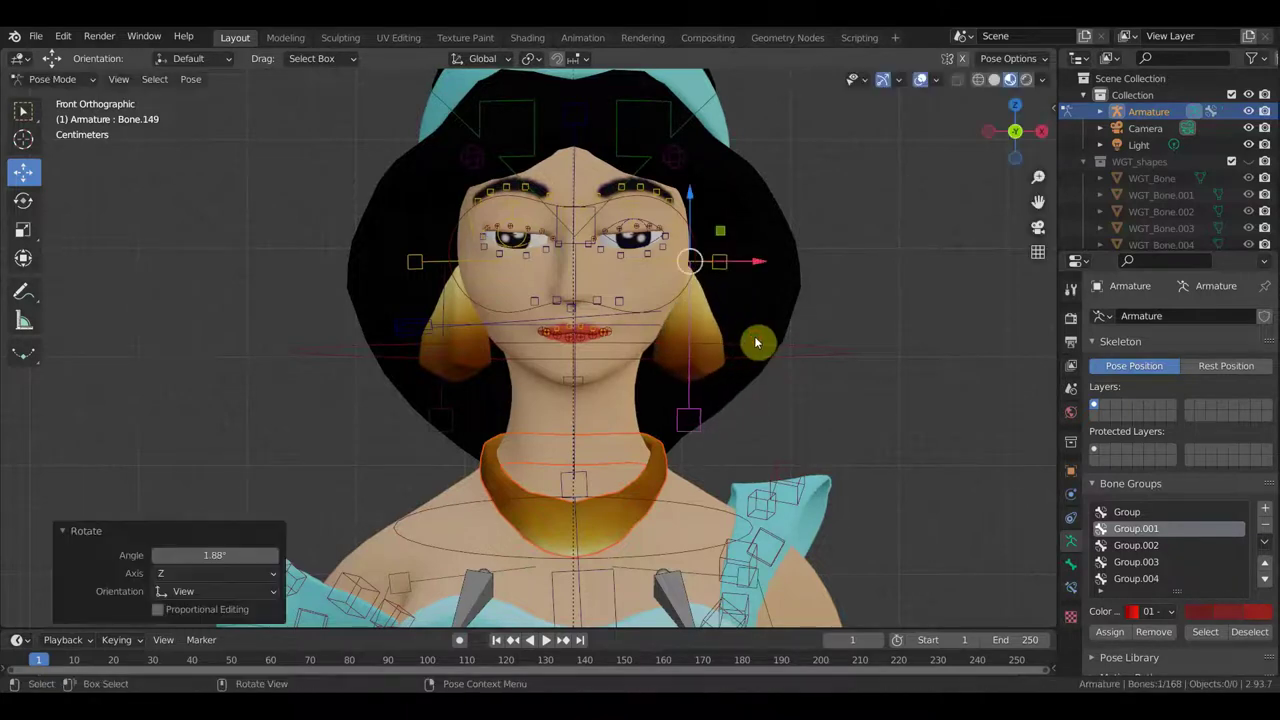
From the side view, rotate the eyelid bone further to -15.9° so the eyes close
scroll(628, 203, up, 3)
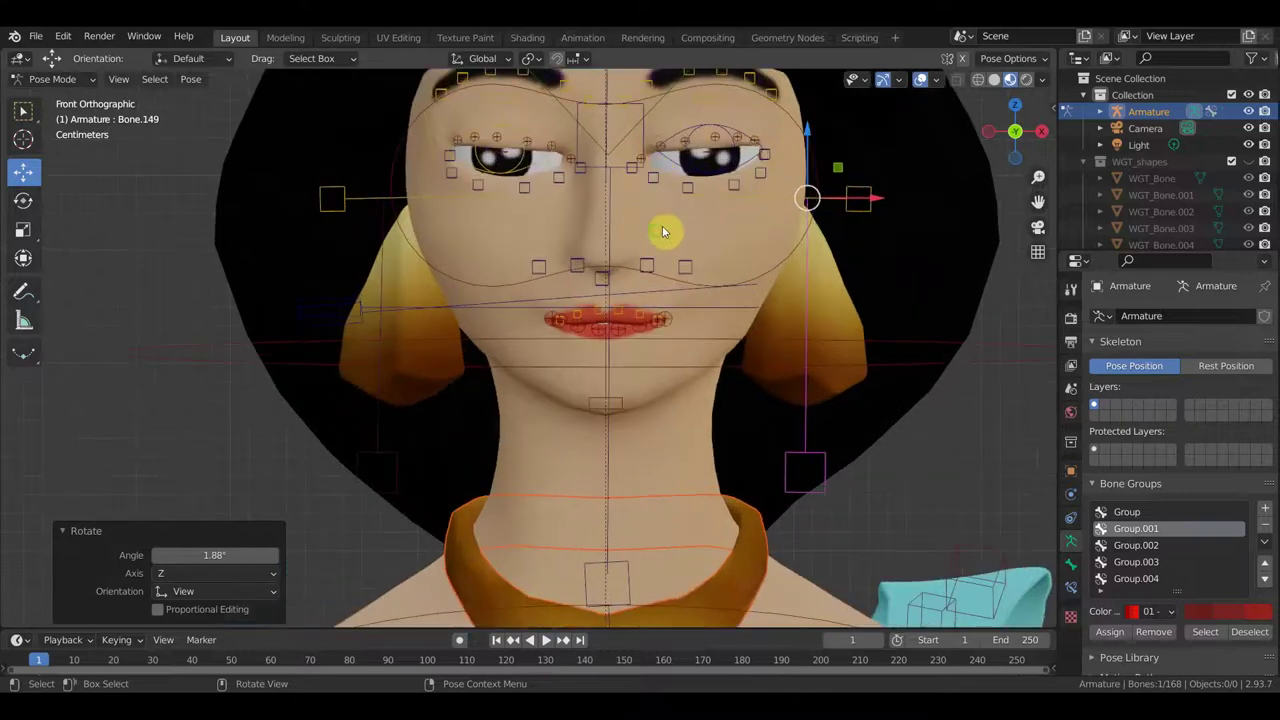
middle_drag(662, 232, 534, 262)
key(KP_3)
scroll(529, 262, down, 2)
scroll(510, 252, down, 2)
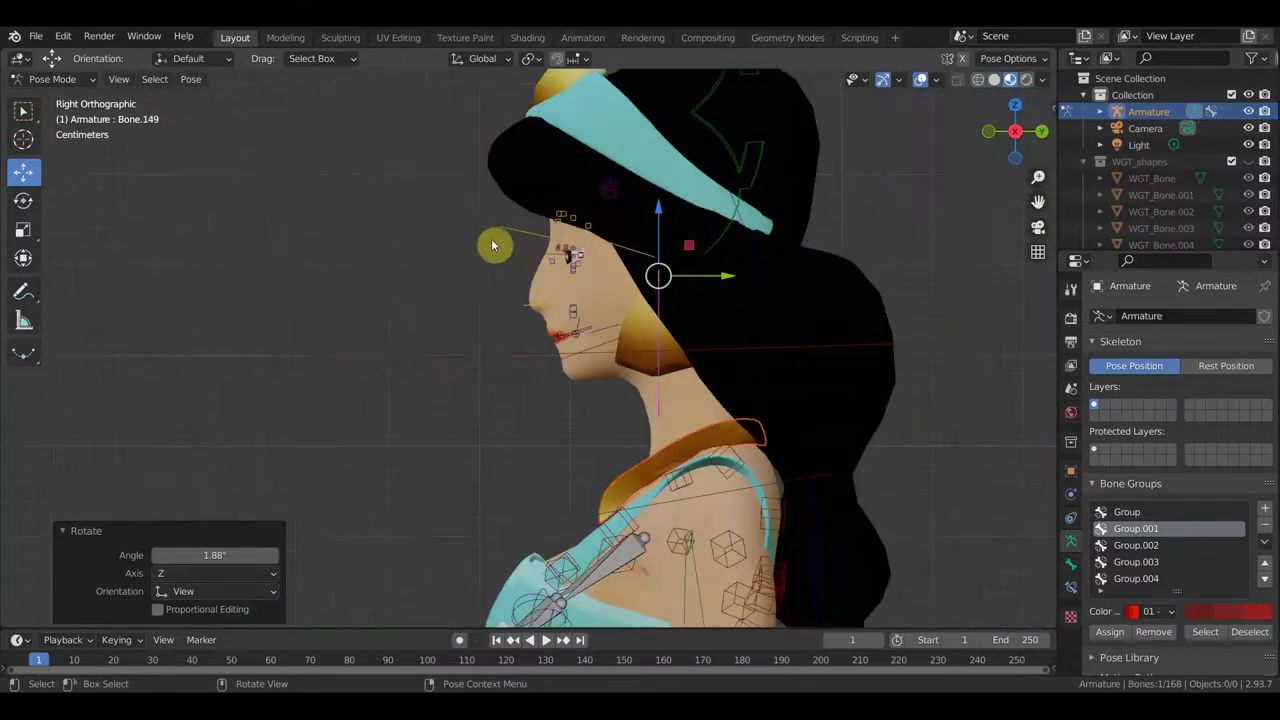
key(r)
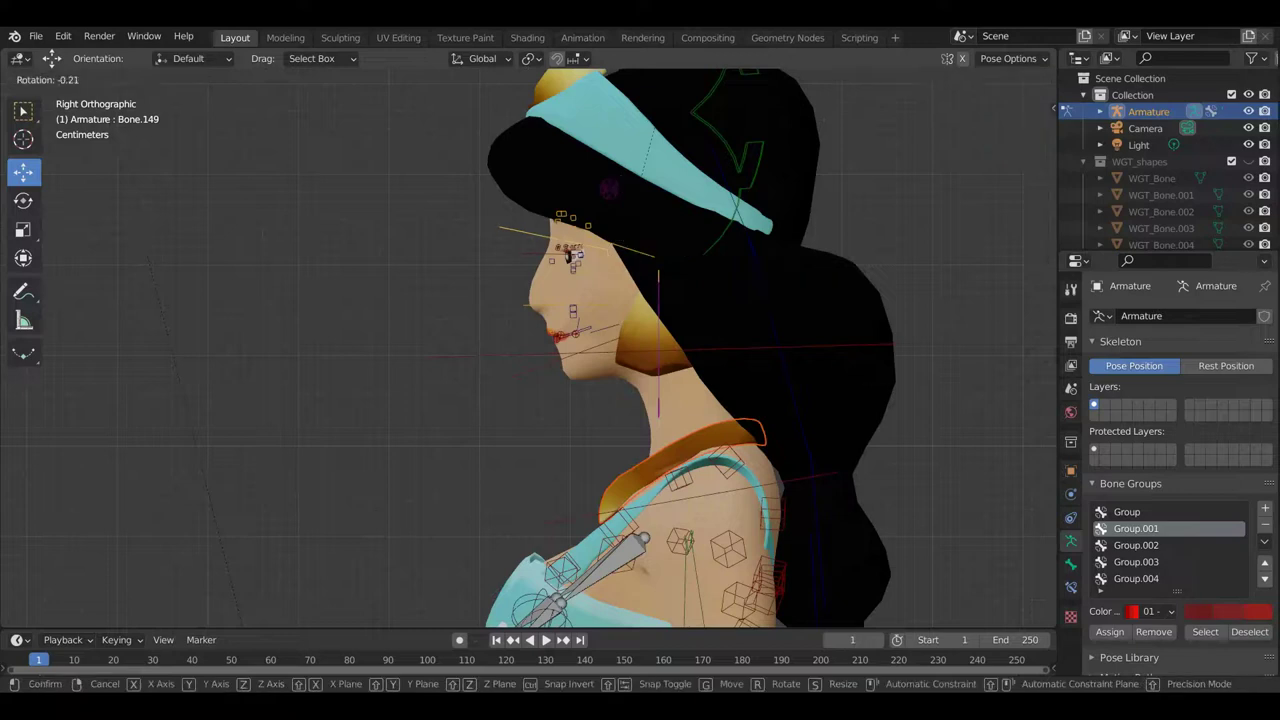
click(812, 232)
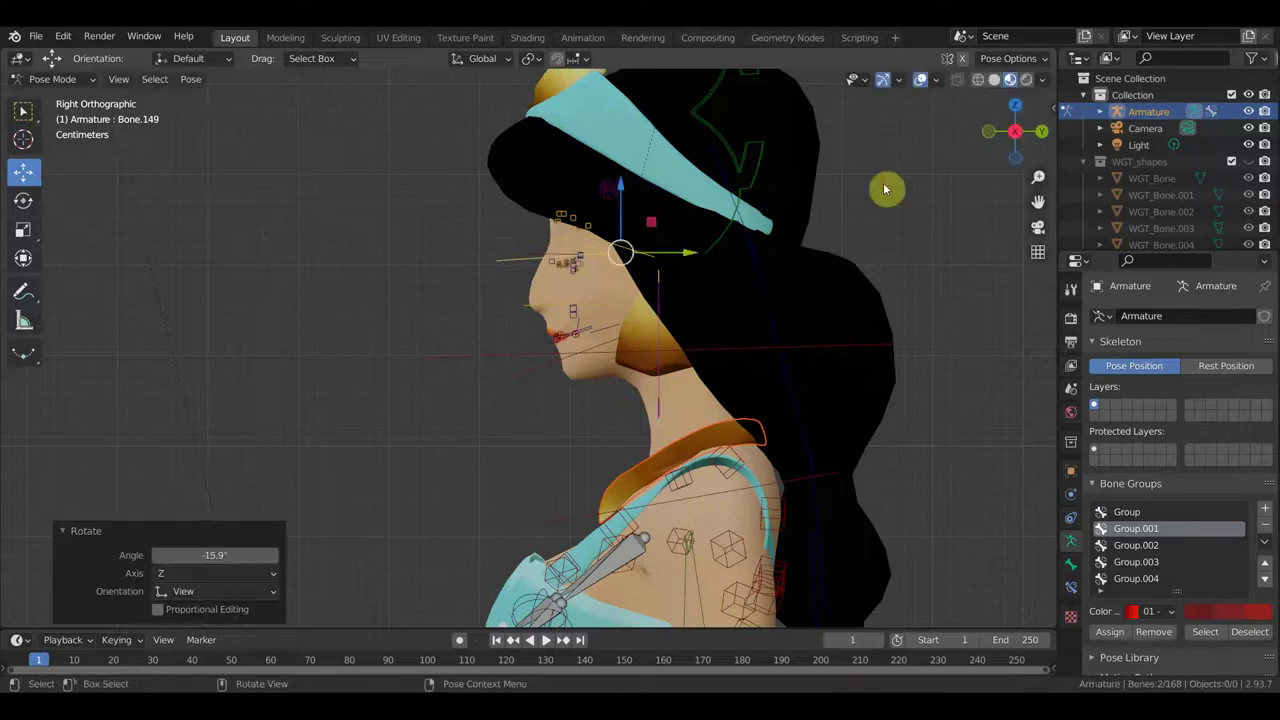
With overlays hidden, check the closed eyes from front and three-quarter angles, then show the bones again
click(922, 79)
key(KP_1)
scroll(543, 314, up, 1)
scroll(545, 314, up, 1)
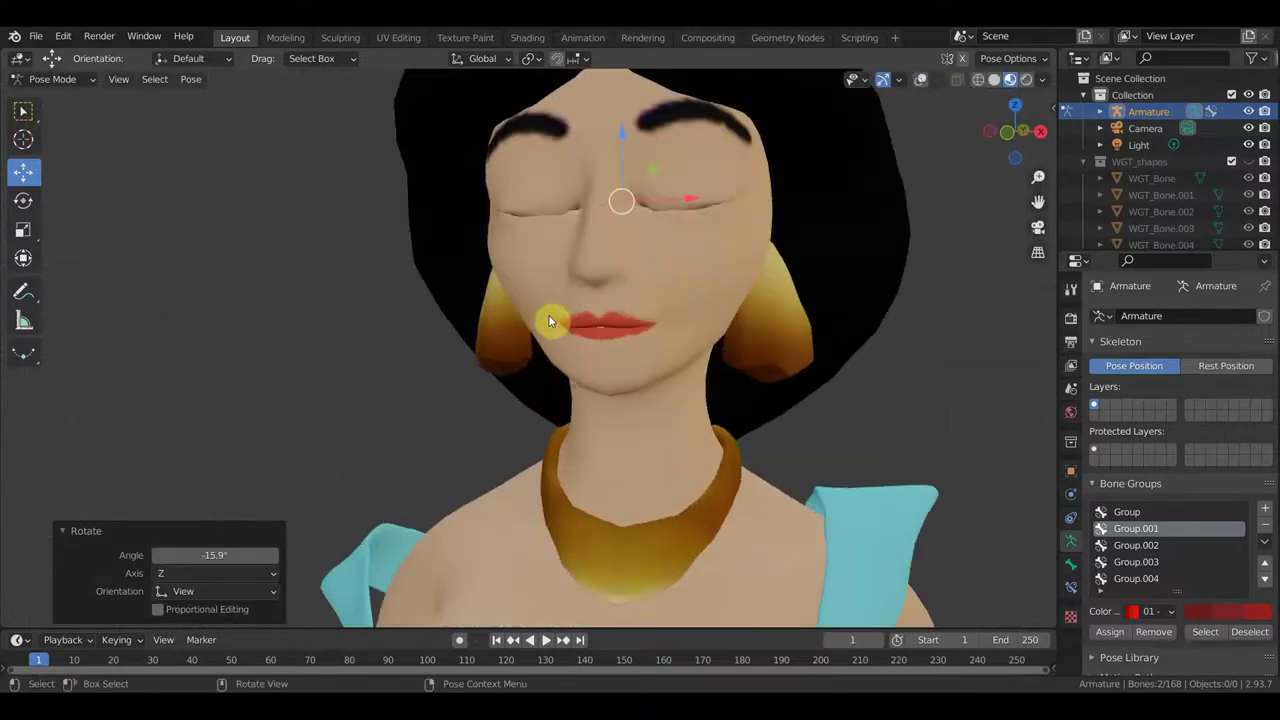
scroll(560, 308, up, 1)
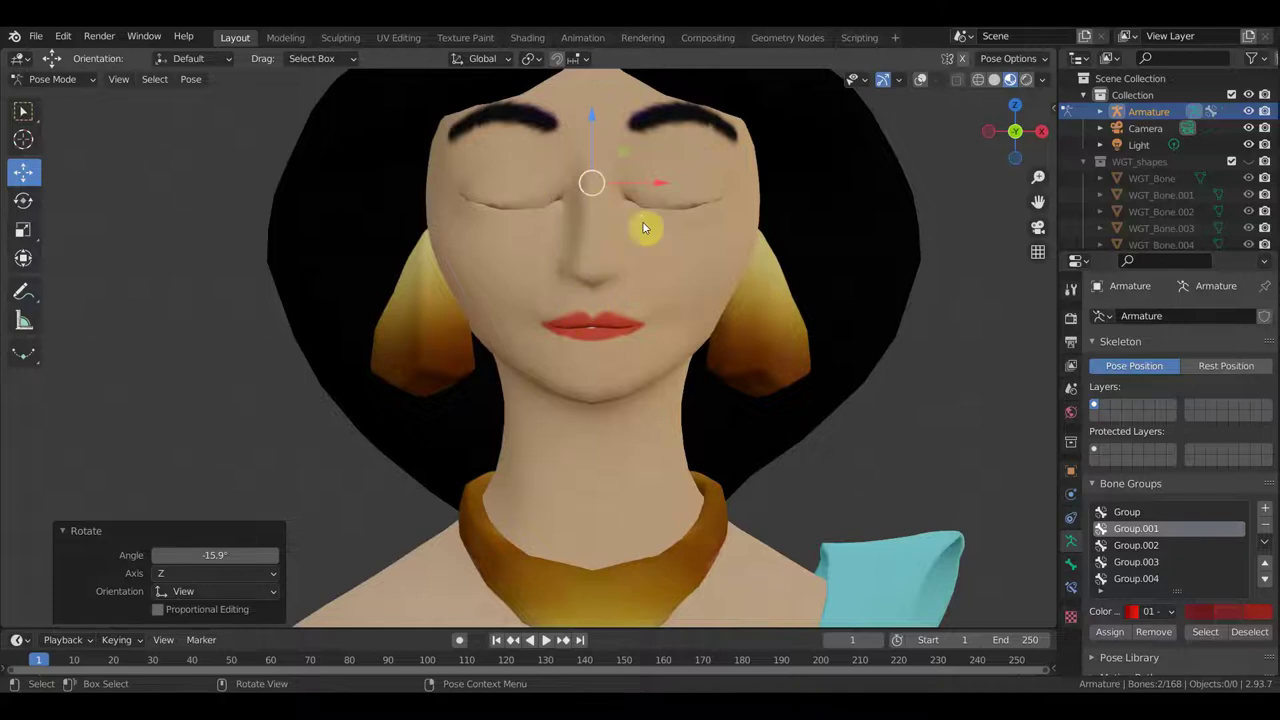
scroll(755, 225, down, 4)
scroll(748, 238, up, 1)
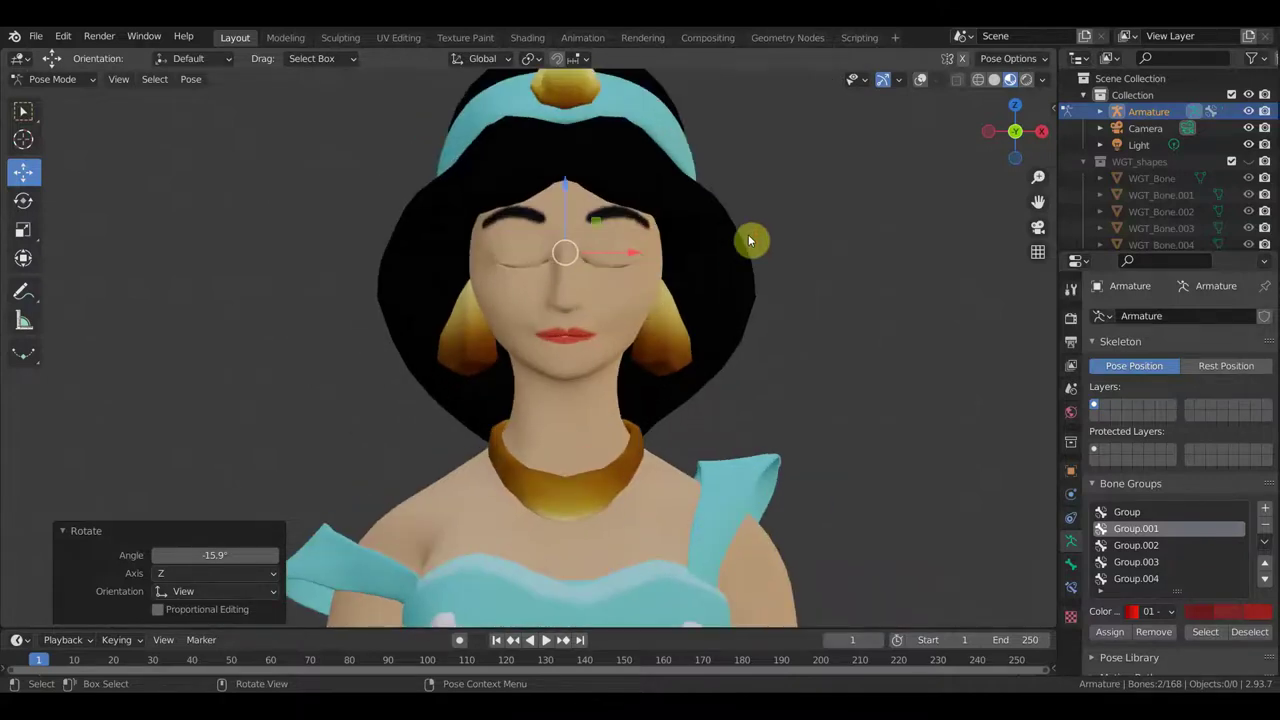
middle_drag(777, 234, 585, 243)
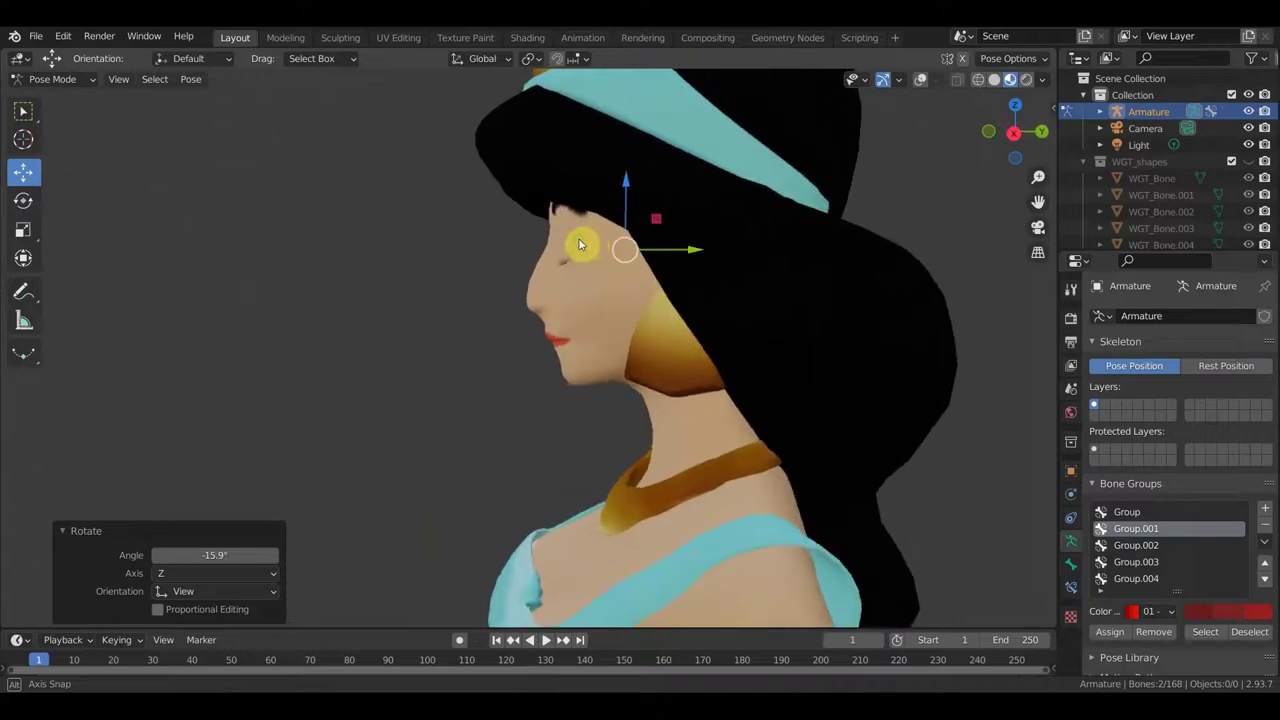
click(921, 81)
scroll(751, 289, down, 2)
scroll(754, 291, up, 1)
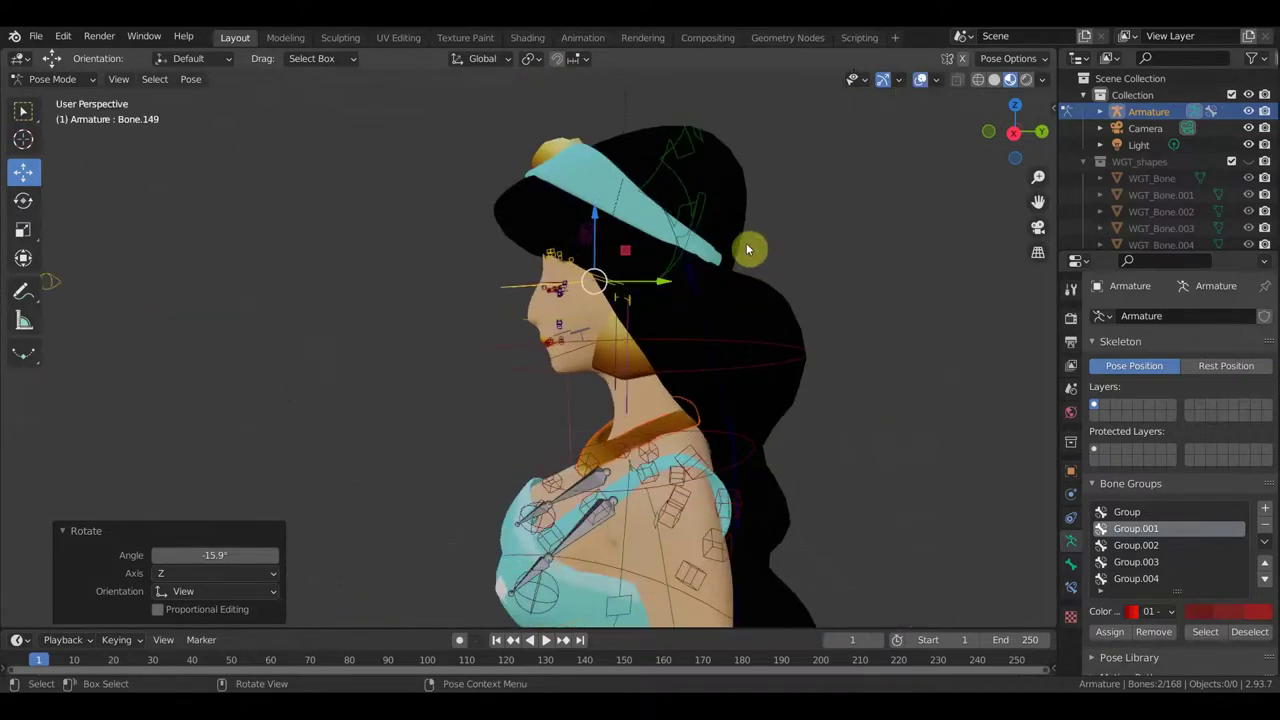
mouse_move(746, 243)
middle_down()
mouse_move(764, 298)
mouse_move(910, 287)
mouse_move(777, 300)
middle_up()
scroll(764, 300, up, 3)
Lower the inner, middle and outer eyebrow bones (Bone.130, Bone.129, Bone.131) into a frown
scroll(777, 300, up, 2)
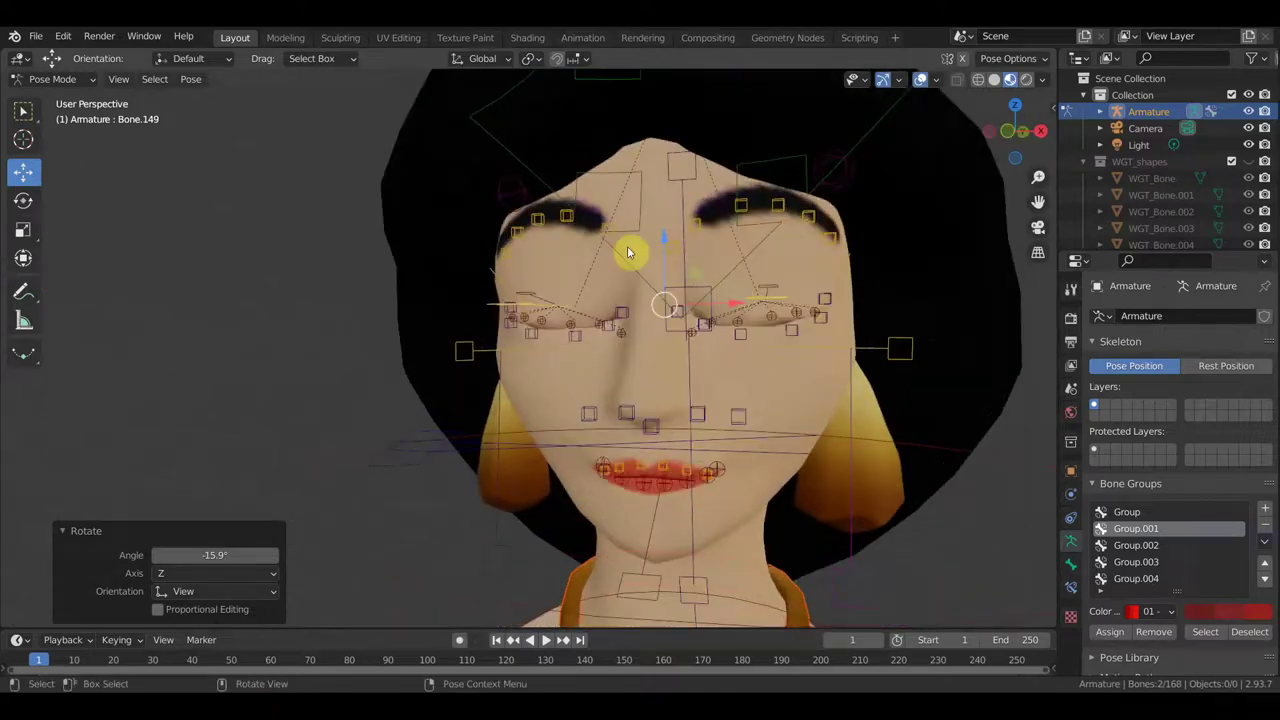
click(564, 214)
middle_drag(586, 229, 620, 240)
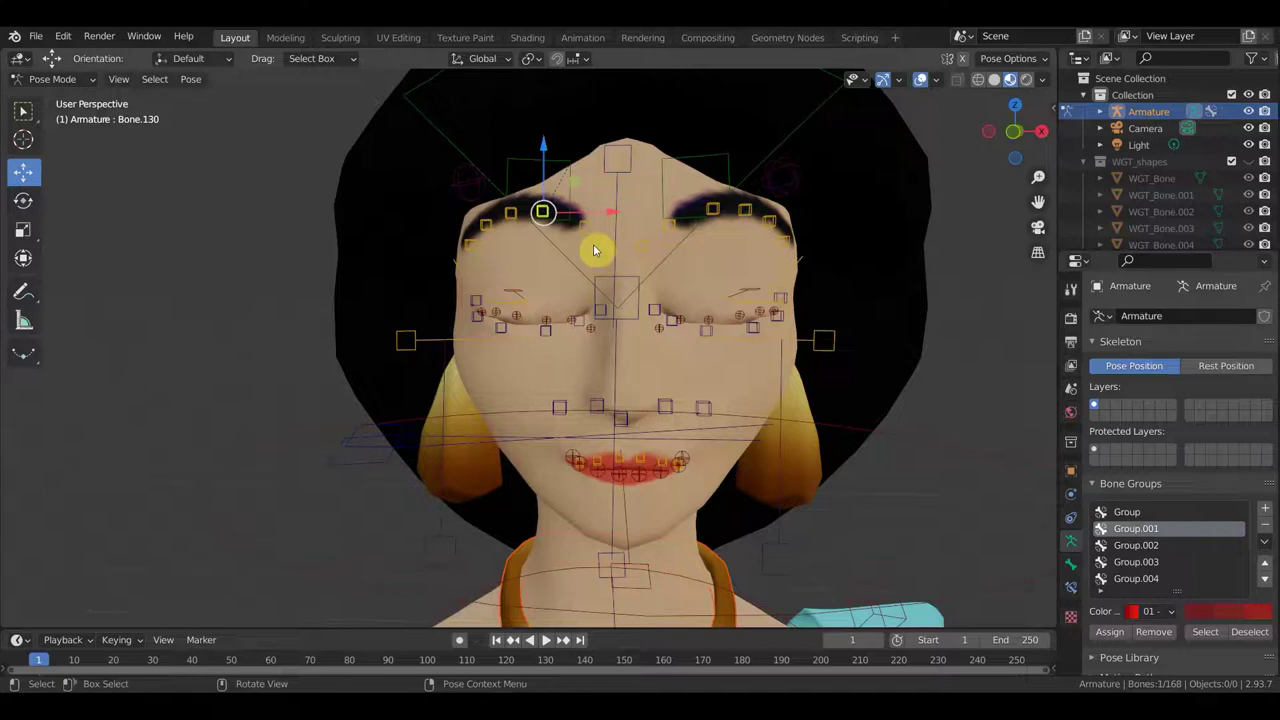
key(g)
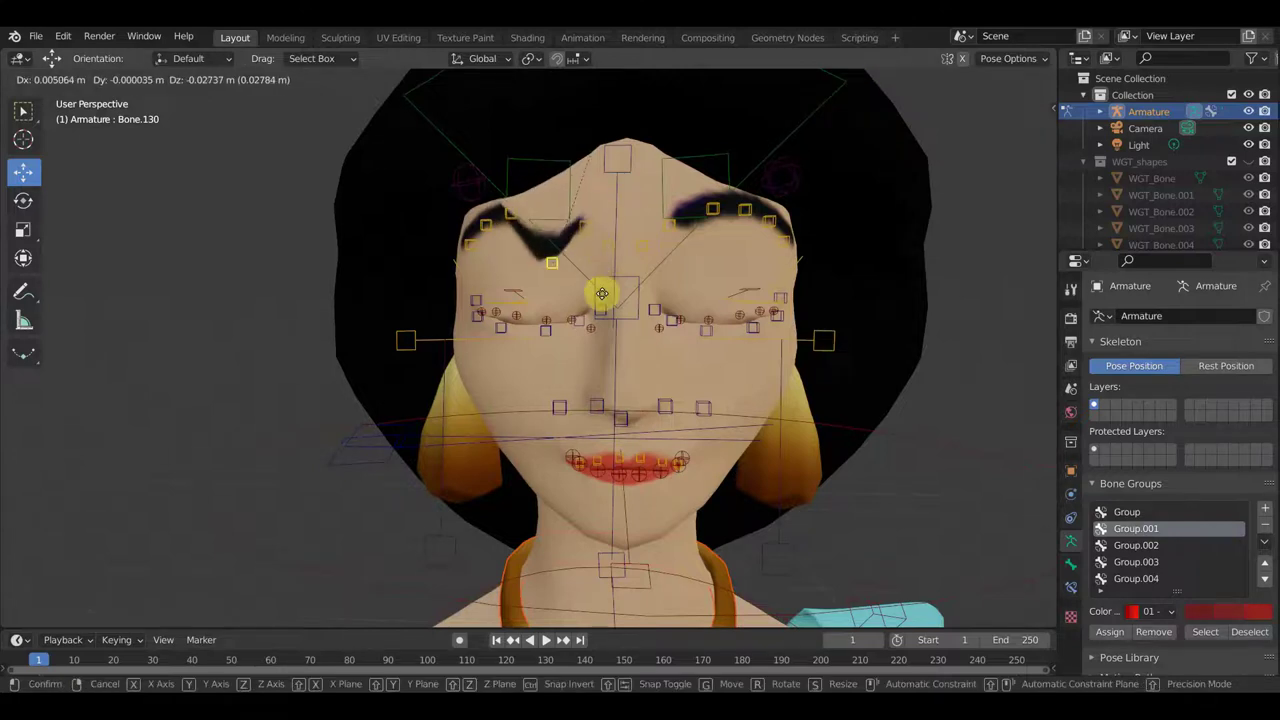
click(590, 275)
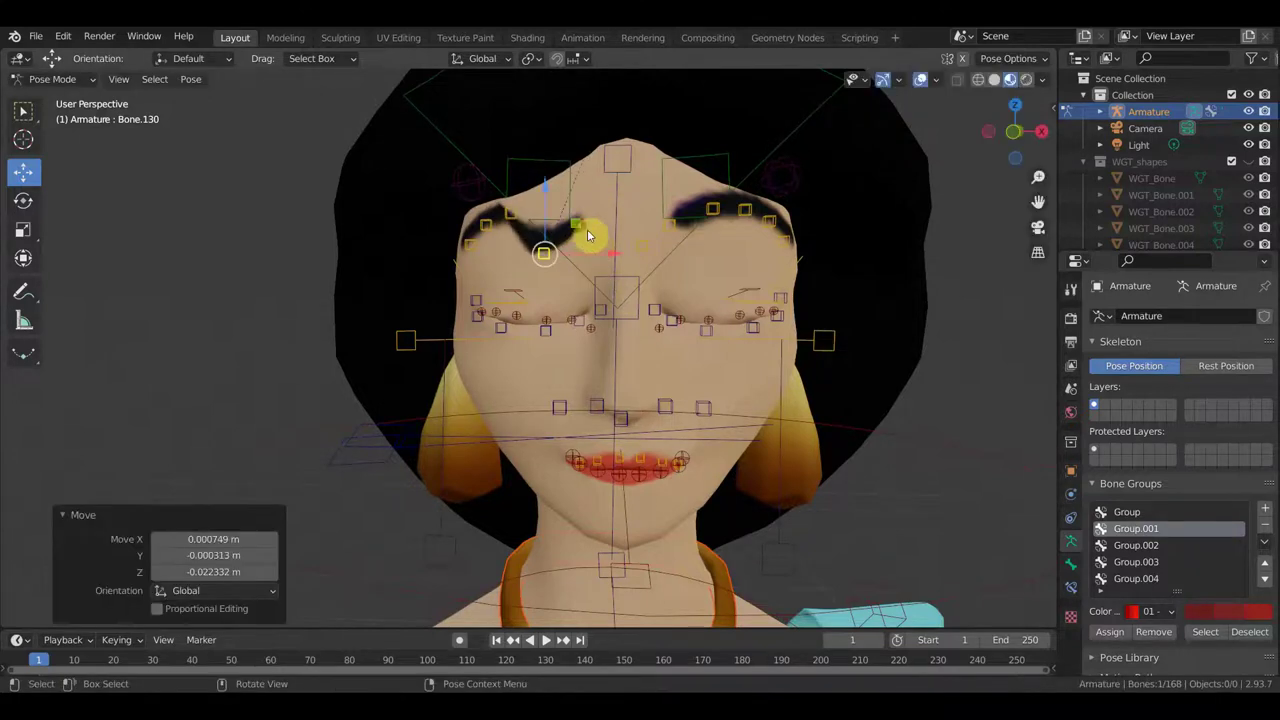
click(590, 237)
key(g)
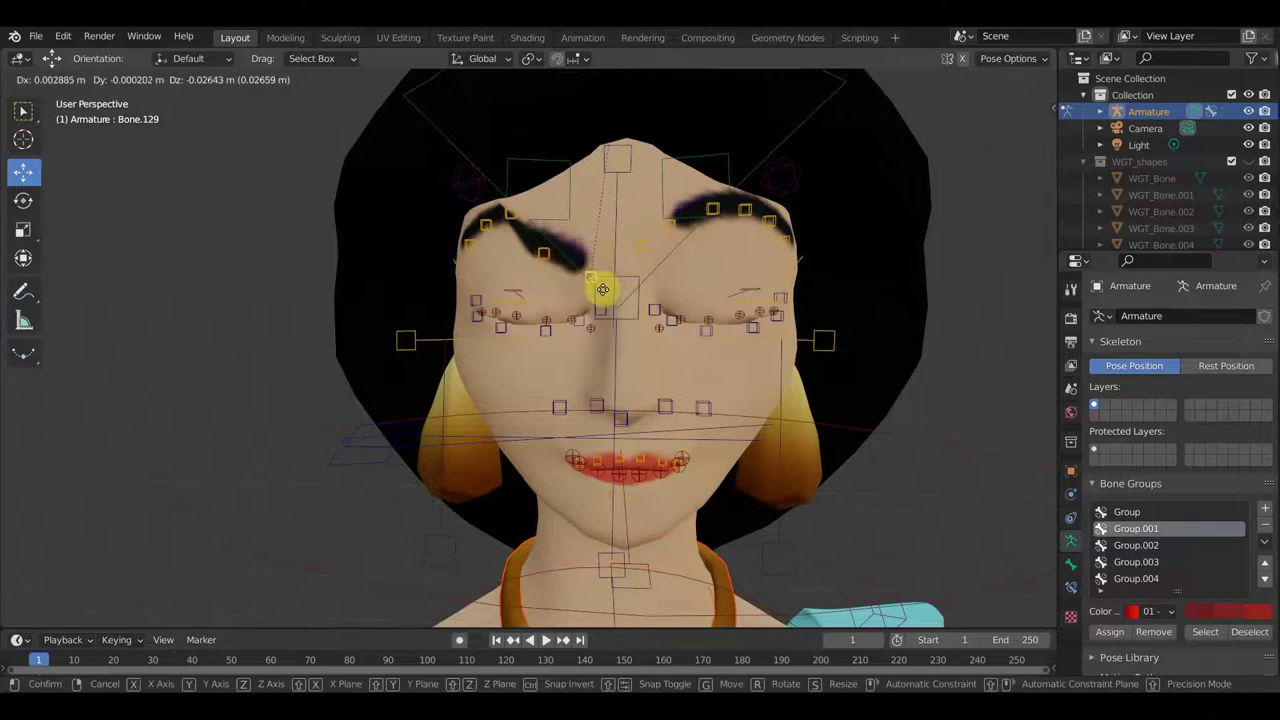
click(603, 289)
click(510, 224)
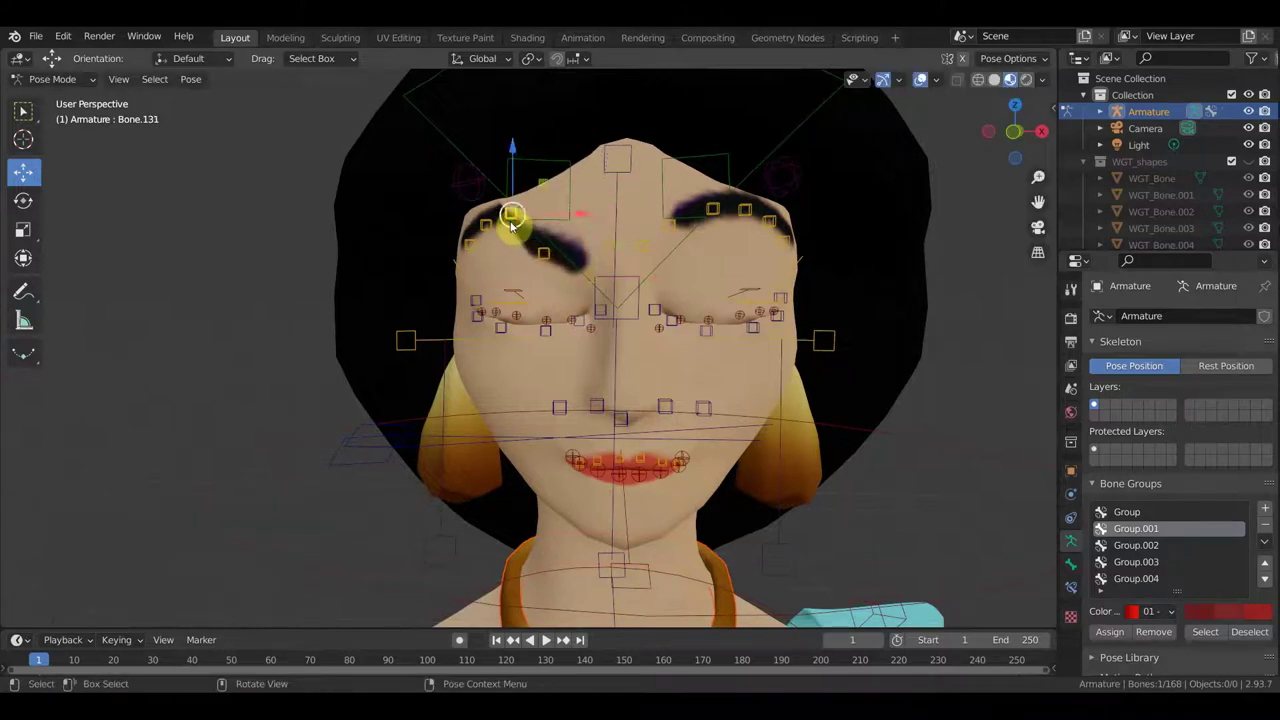
key(g)
click(507, 265)
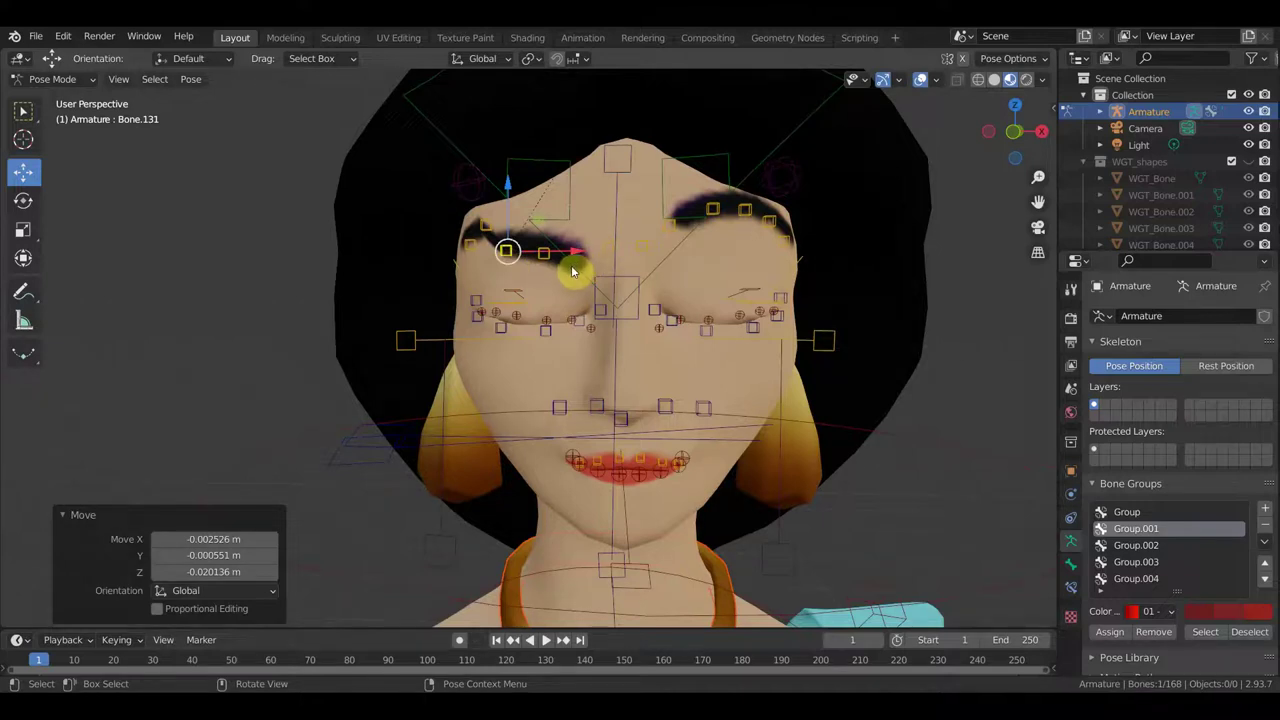
Zoom out and frame the whole character in a front orthographic view
scroll(575, 270, down, 2)
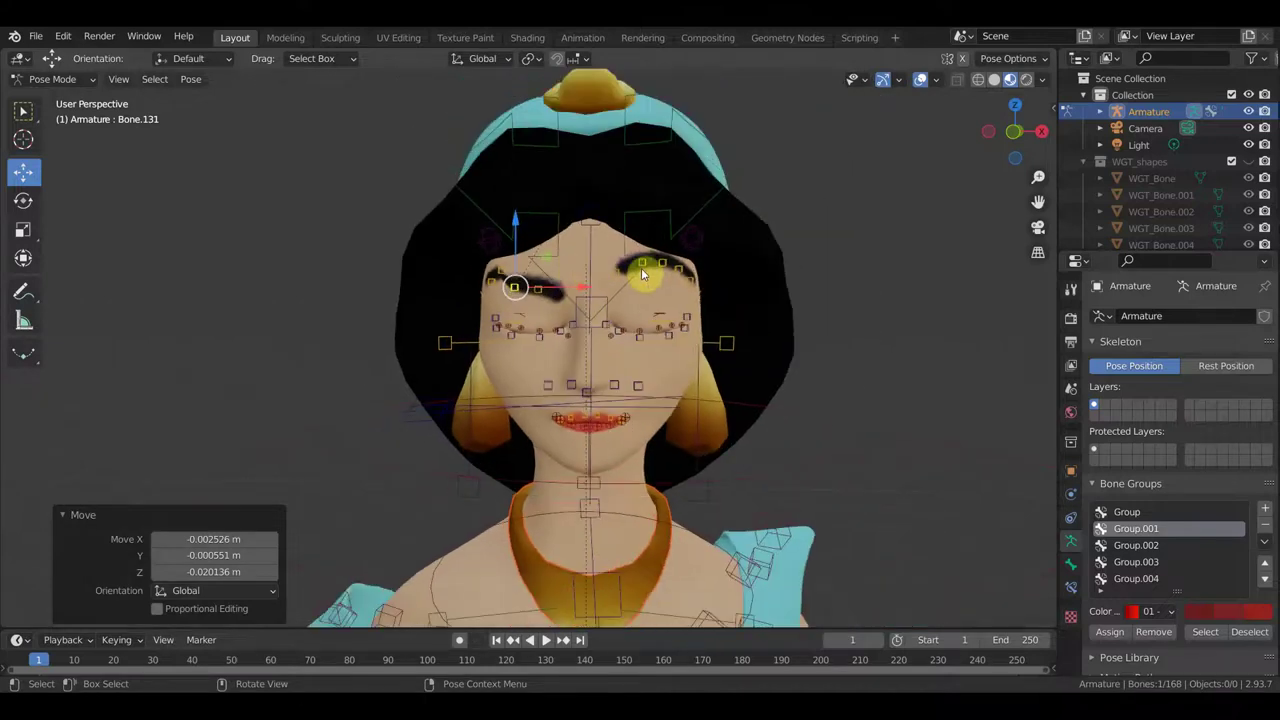
scroll(643, 275, down, 2)
scroll(654, 280, down, 1)
scroll(680, 243, down, 2)
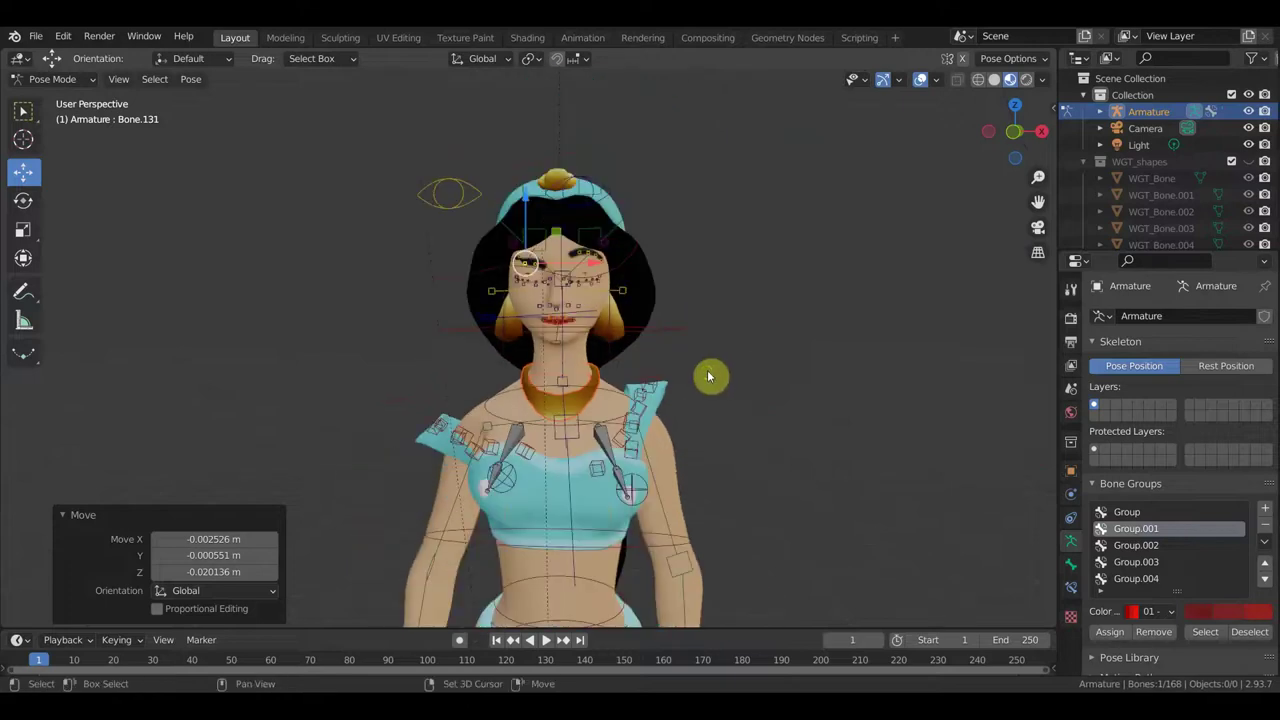
shift+middle_drag(708, 376, 703, 206)
scroll(718, 293, down, 1)
scroll(718, 303, down, 2)
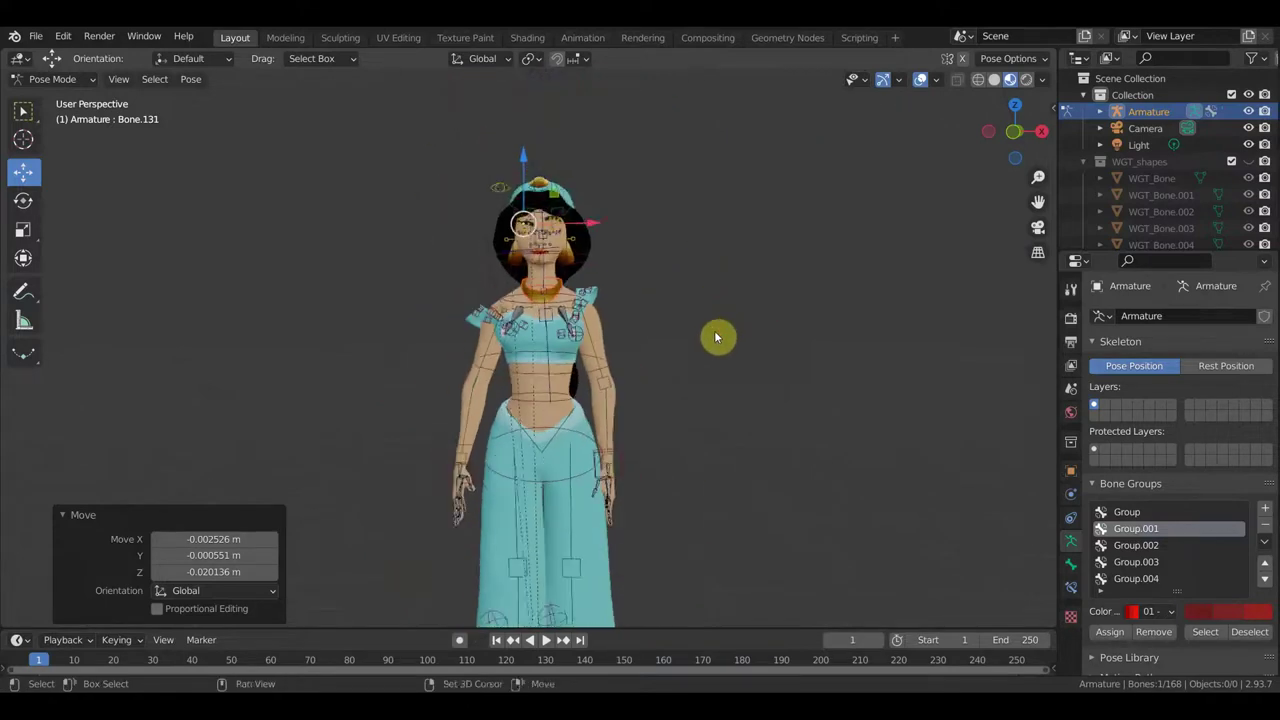
mouse_move(717, 337)
shift+middle_down()
mouse_move(711, 214)
mouse_move(686, 280)
mouse_move(666, 280)
mouse_move(663, 254)
shift+middle_up()
key(KP_5)
key(KP_1)
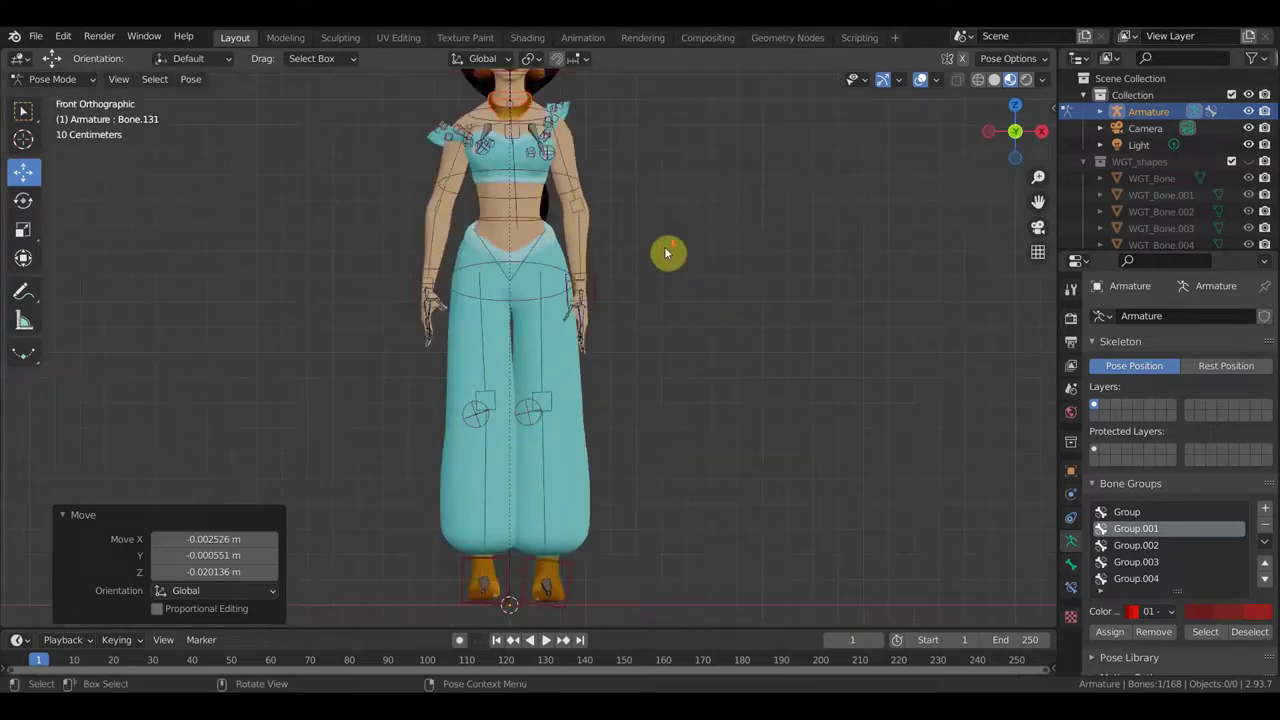
scroll(663, 240, down, 1)
scroll(709, 323, up, 1)
shift+middle_drag(709, 323, 758, 376)
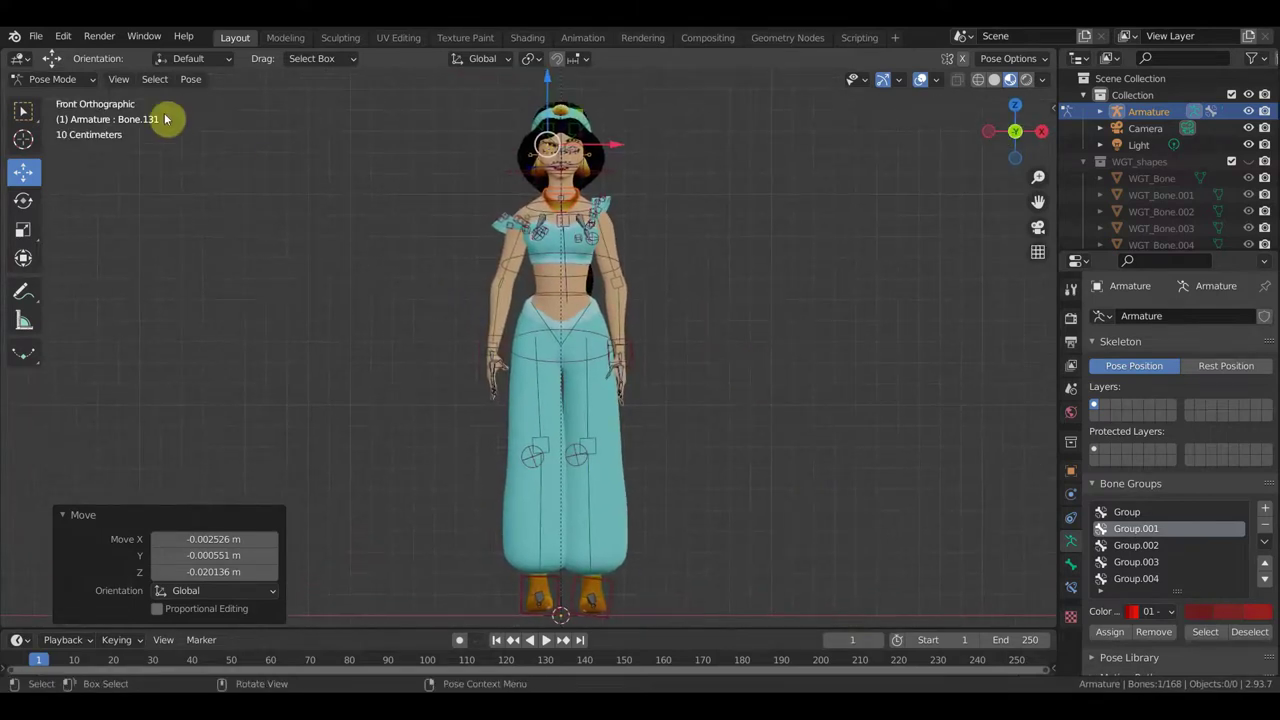
click(52, 79)
In Object Mode, hide the armature, the cyan pants and the cyan top
click(62, 99)
scroll(509, 249, up, 2)
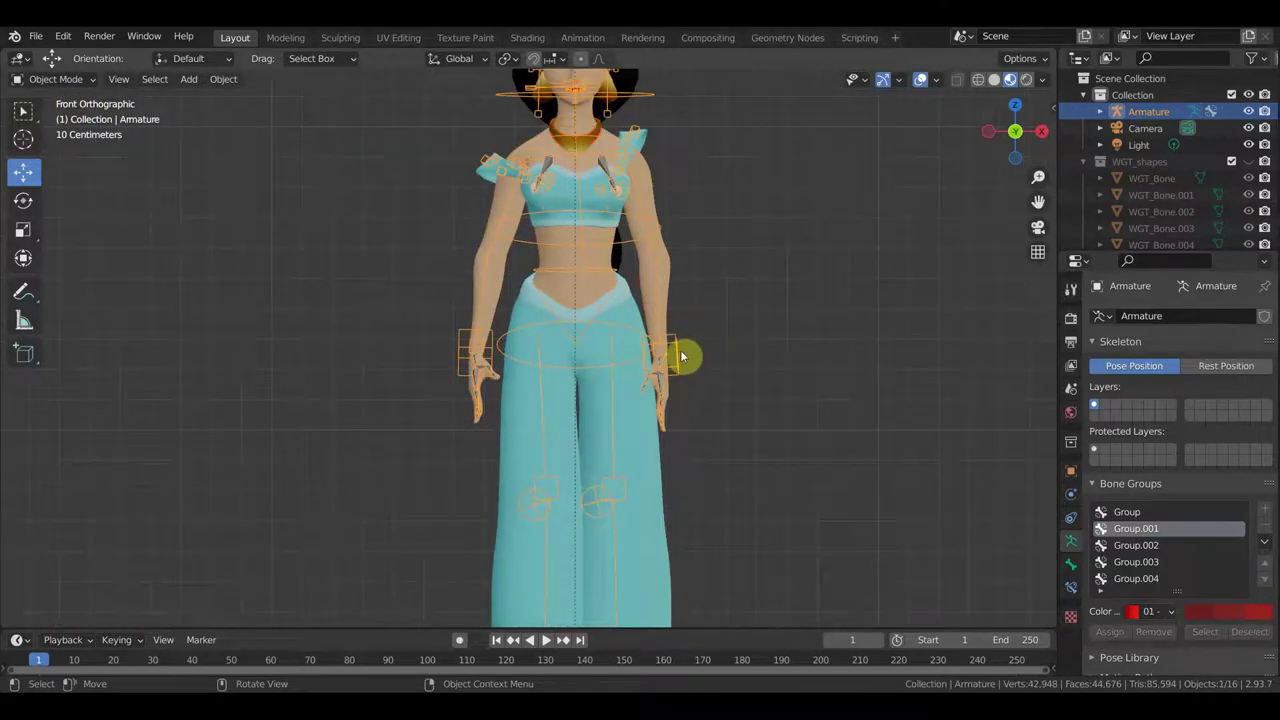
key(h)
scroll(651, 337, down, 1)
scroll(603, 314, down, 1)
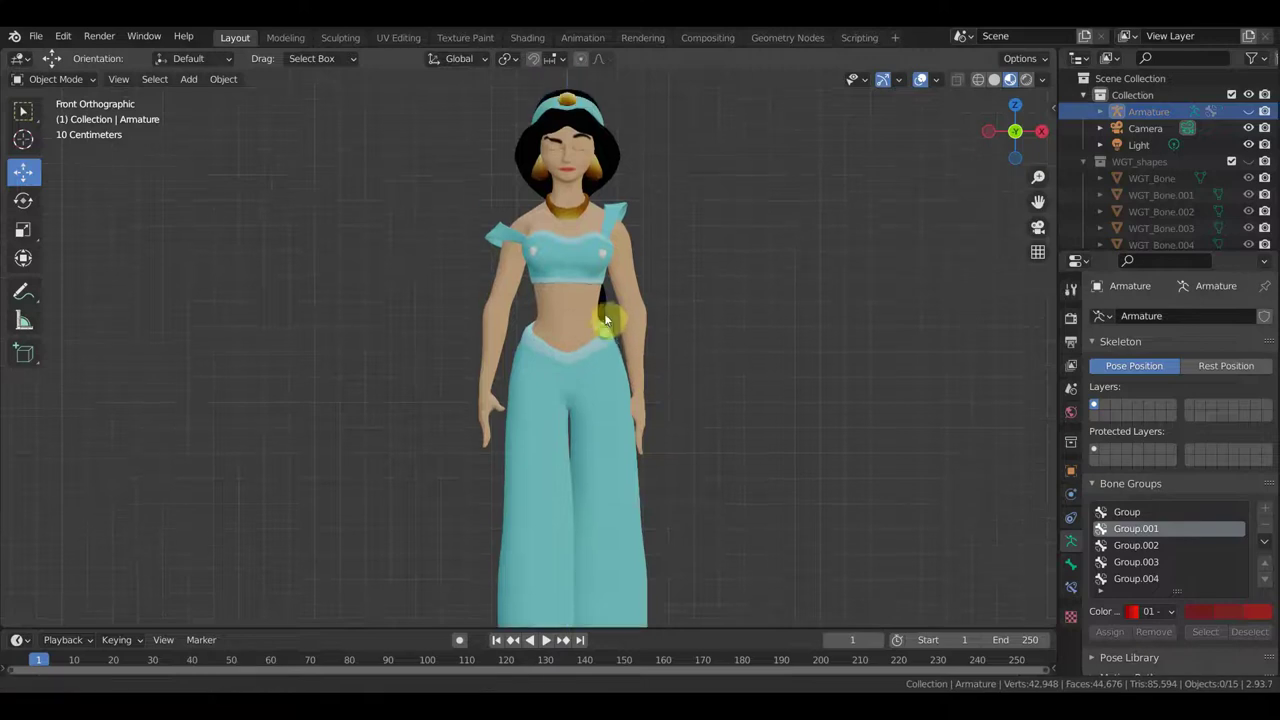
click(616, 436)
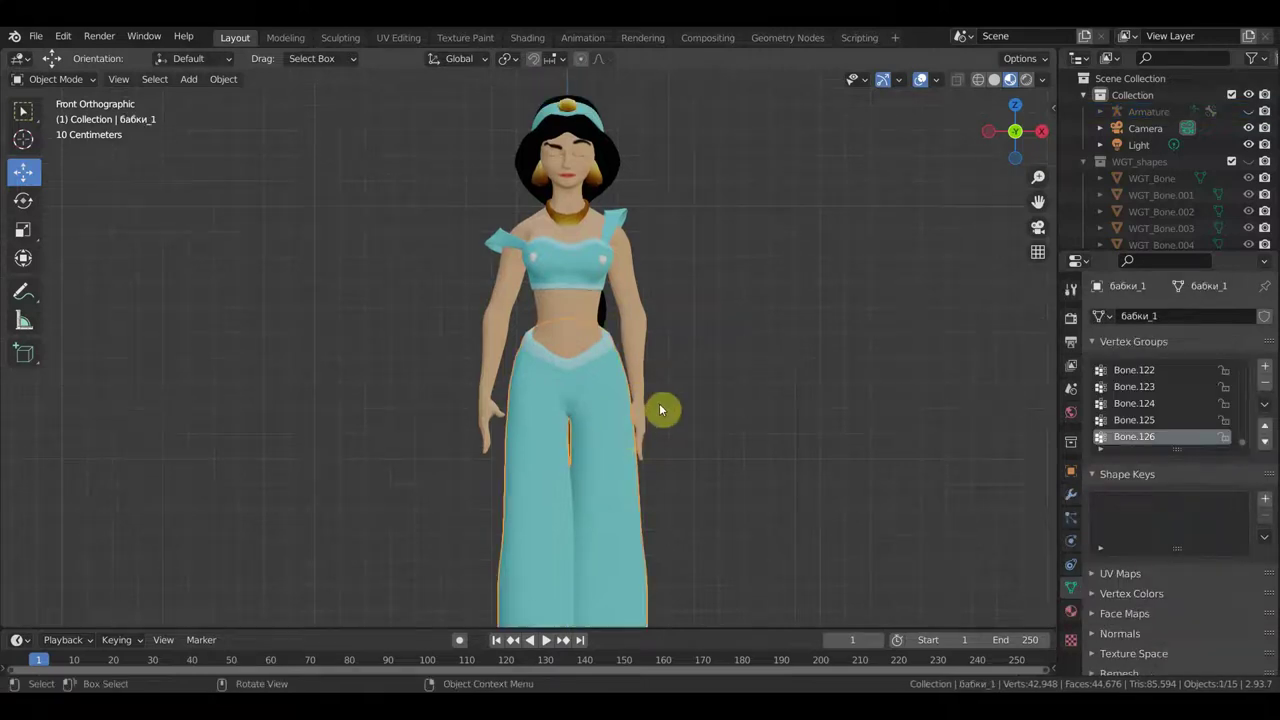
key(h)
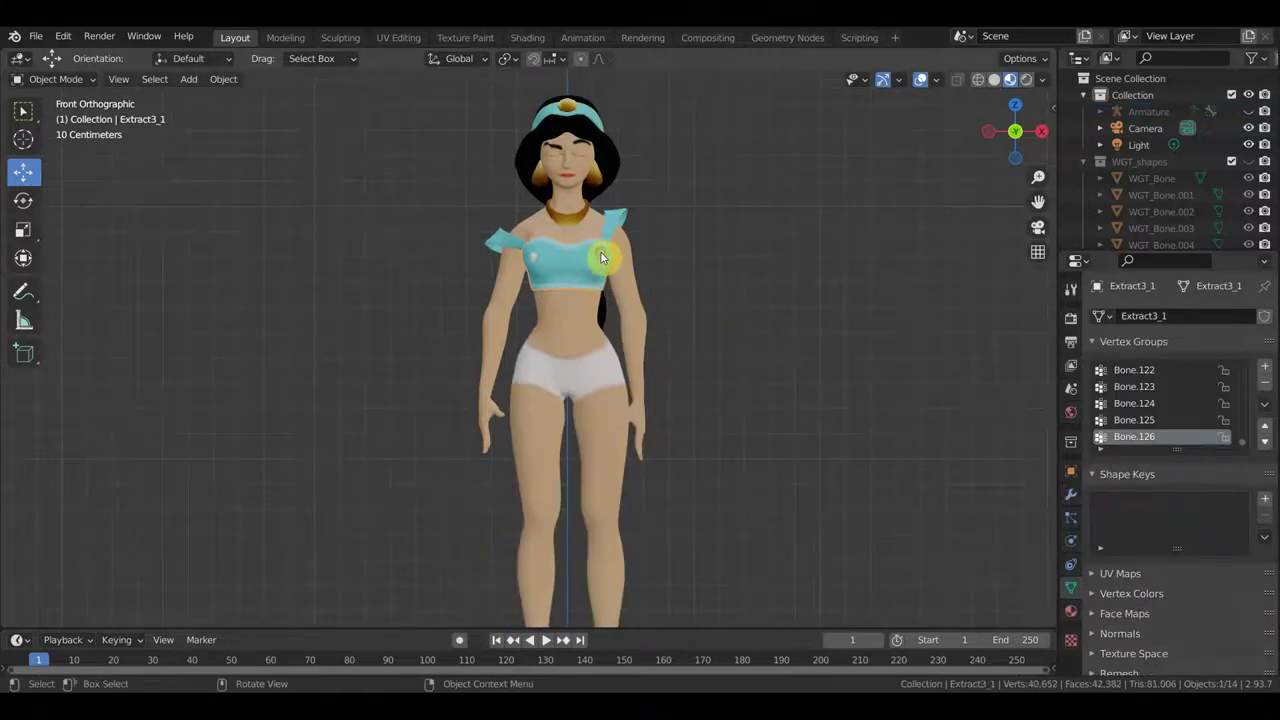
key(h)
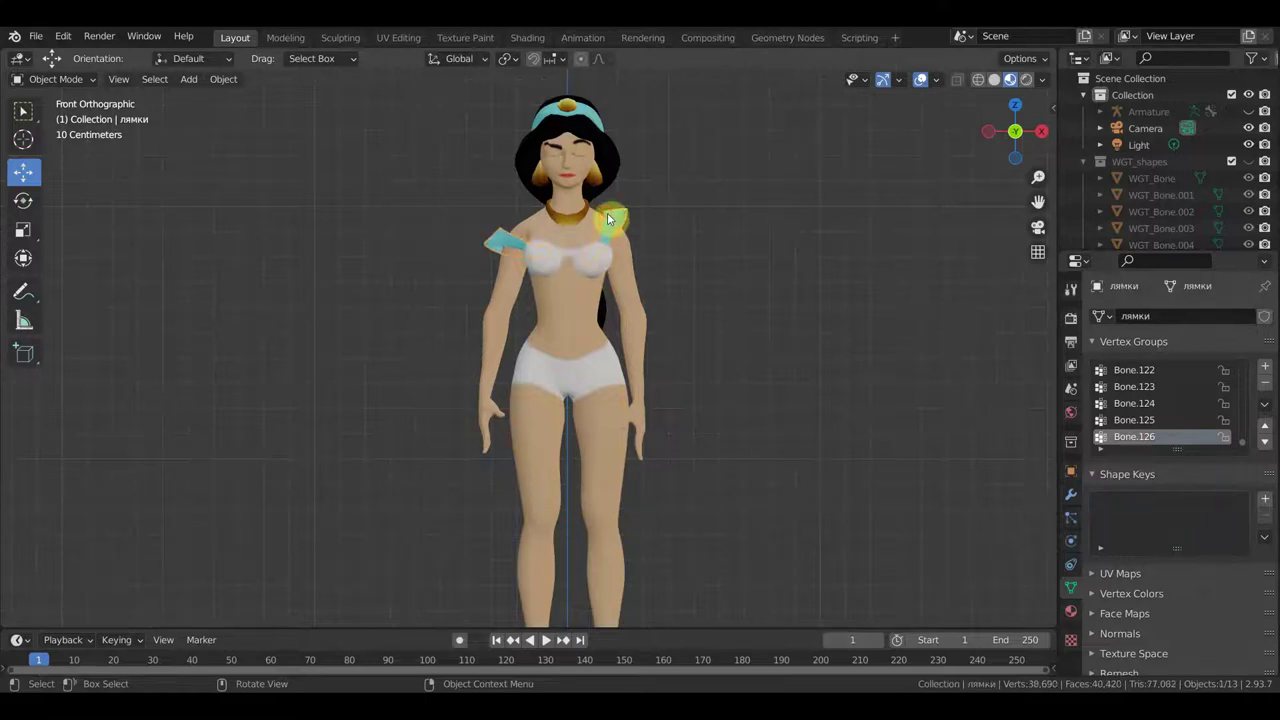
Orbit around the character to inspect her from the front and a three-quarter angle
mouse_move(610, 220)
middle_down()
mouse_move(686, 249)
mouse_move(786, 251)
mouse_move(700, 263)
mouse_move(783, 264)
mouse_move(543, 263)
mouse_move(594, 258)
middle_up()
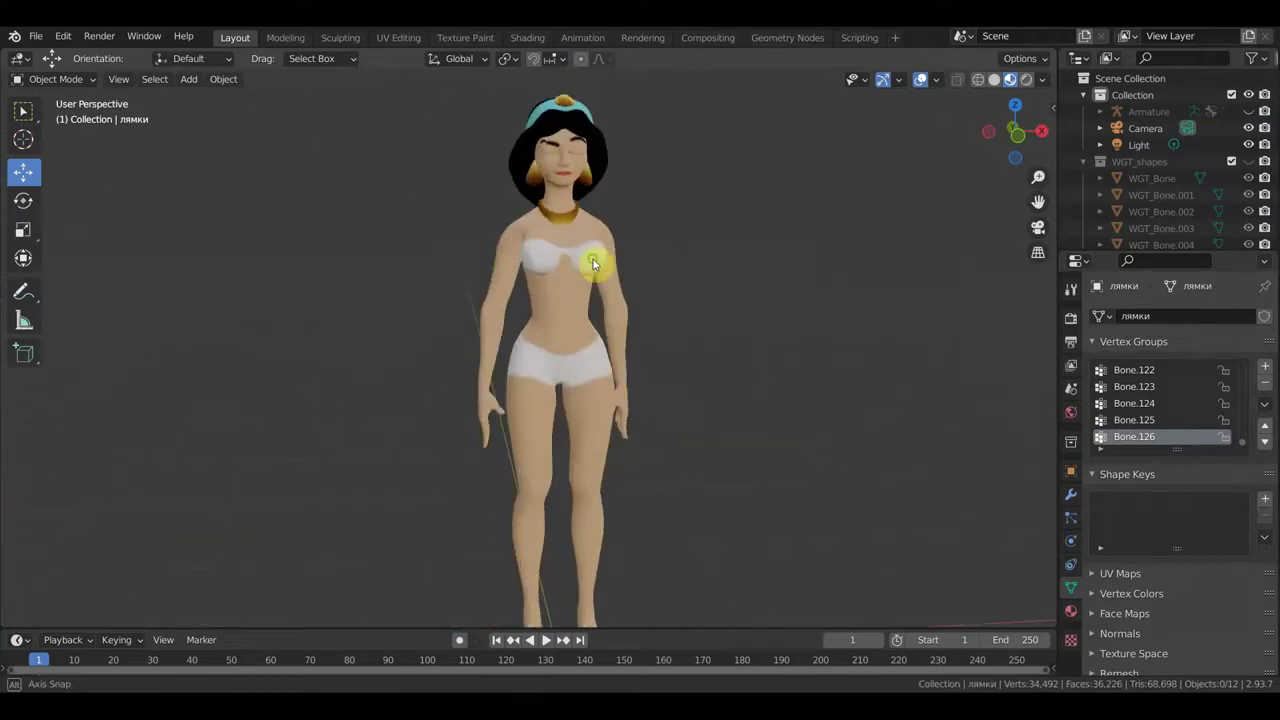
key(KP_1)
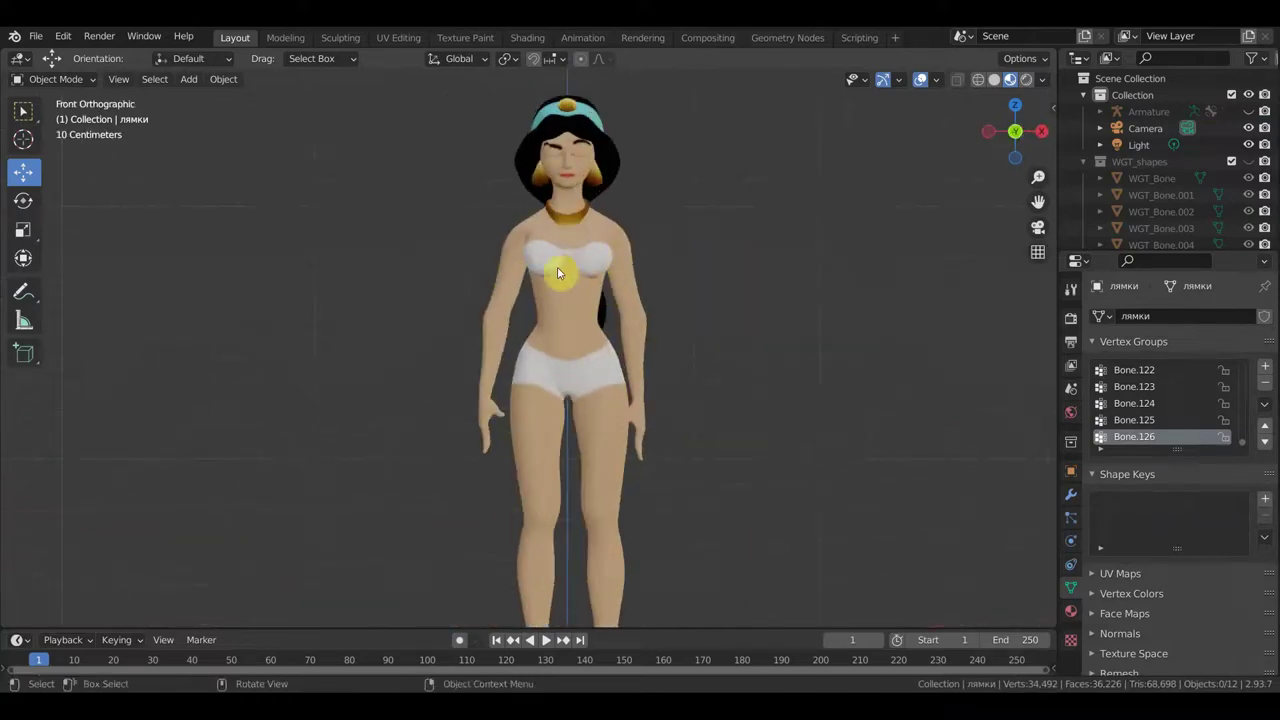
scroll(530, 267, up, 2)
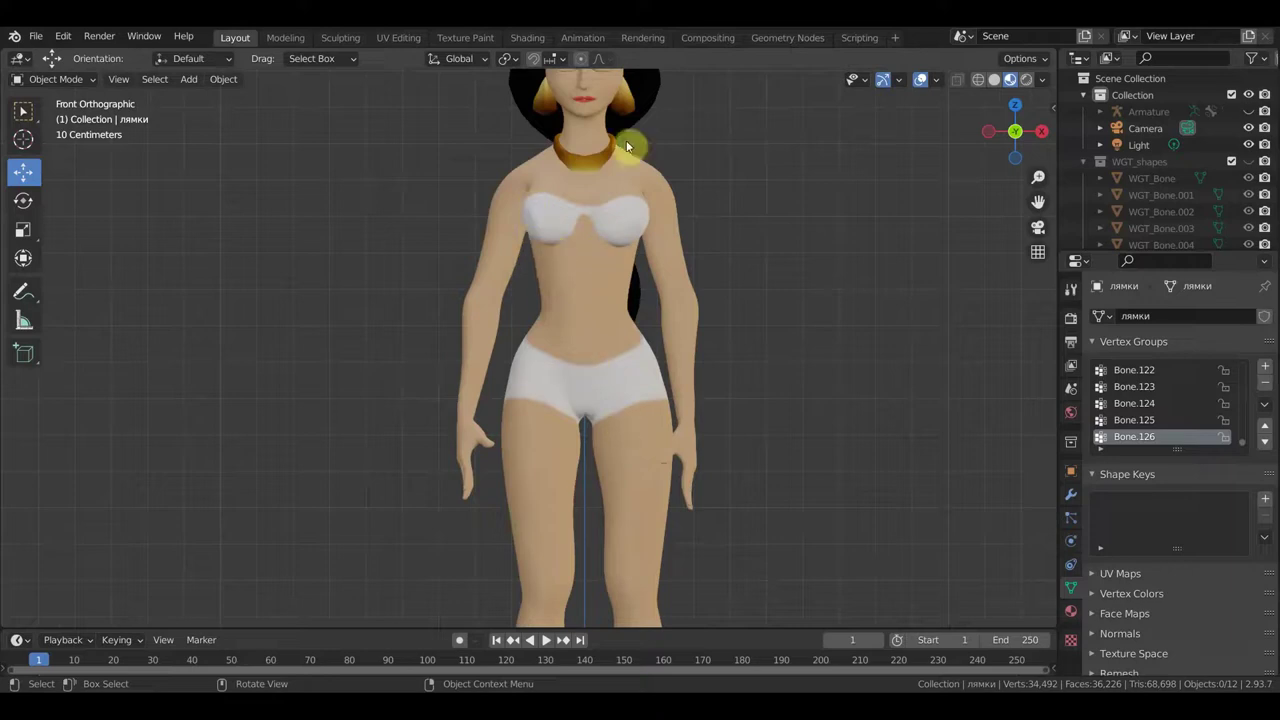
scroll(641, 237, down, 3)
mouse_move(680, 237)
middle_down()
mouse_move(703, 240)
mouse_move(698, 284)
mouse_move(546, 297)
mouse_move(255, 291)
mouse_move(682, 279)
mouse_move(709, 290)
middle_up()
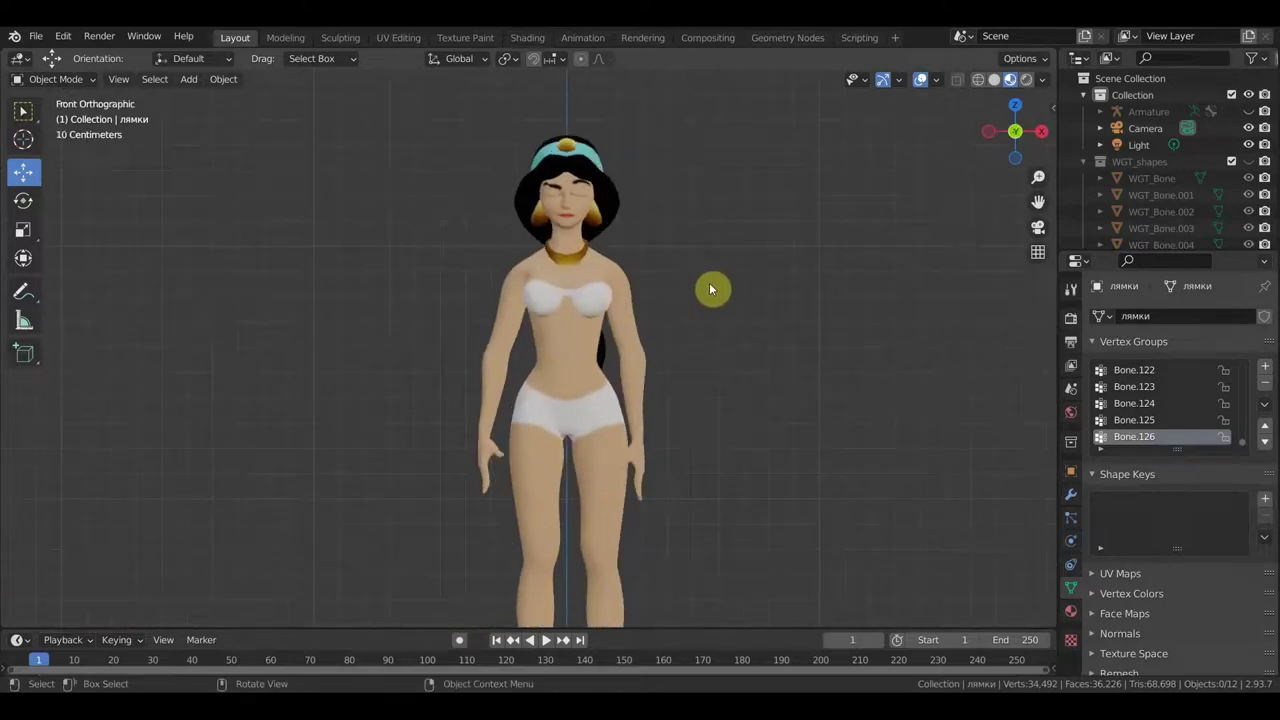
scroll(725, 296, down, 2)
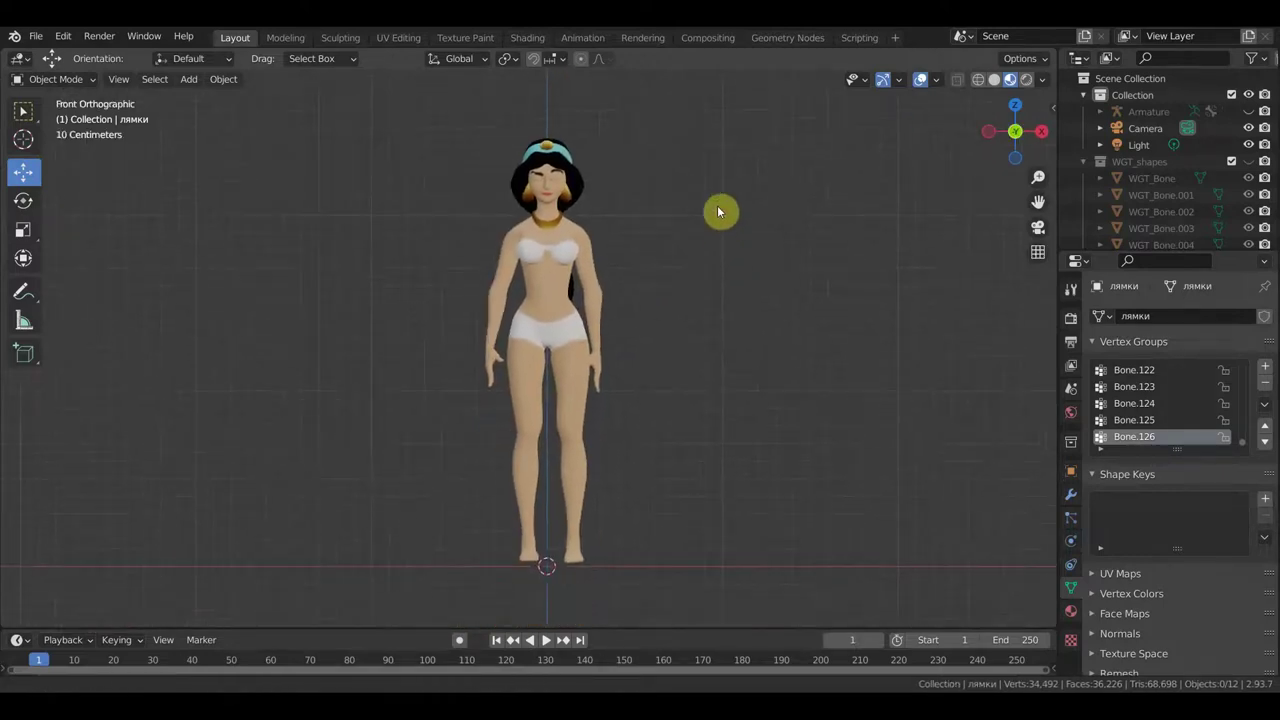
mouse_move(720, 211)
middle_down()
mouse_move(697, 251)
mouse_move(846, 251)
mouse_move(780, 270)
mouse_move(708, 252)
middle_up()
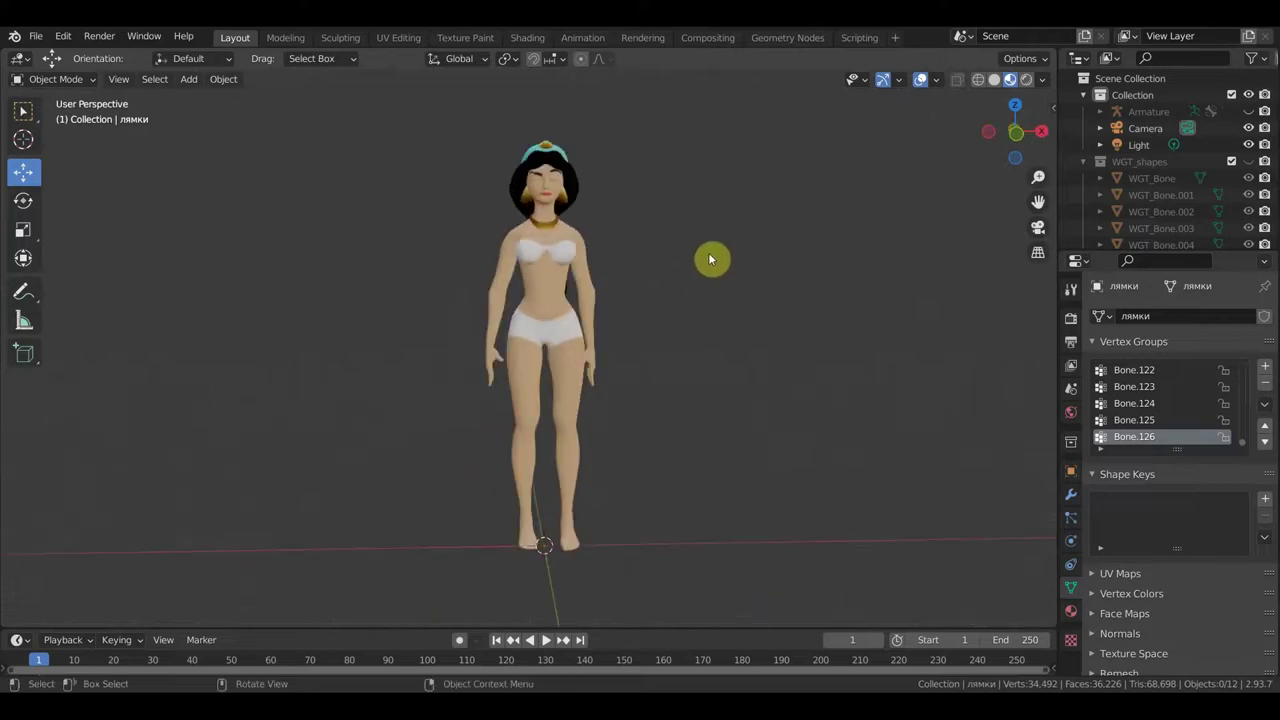
Unhide the clothing and armature, then select the Extract3_1 top mesh and view it from the side
key(alt+h)
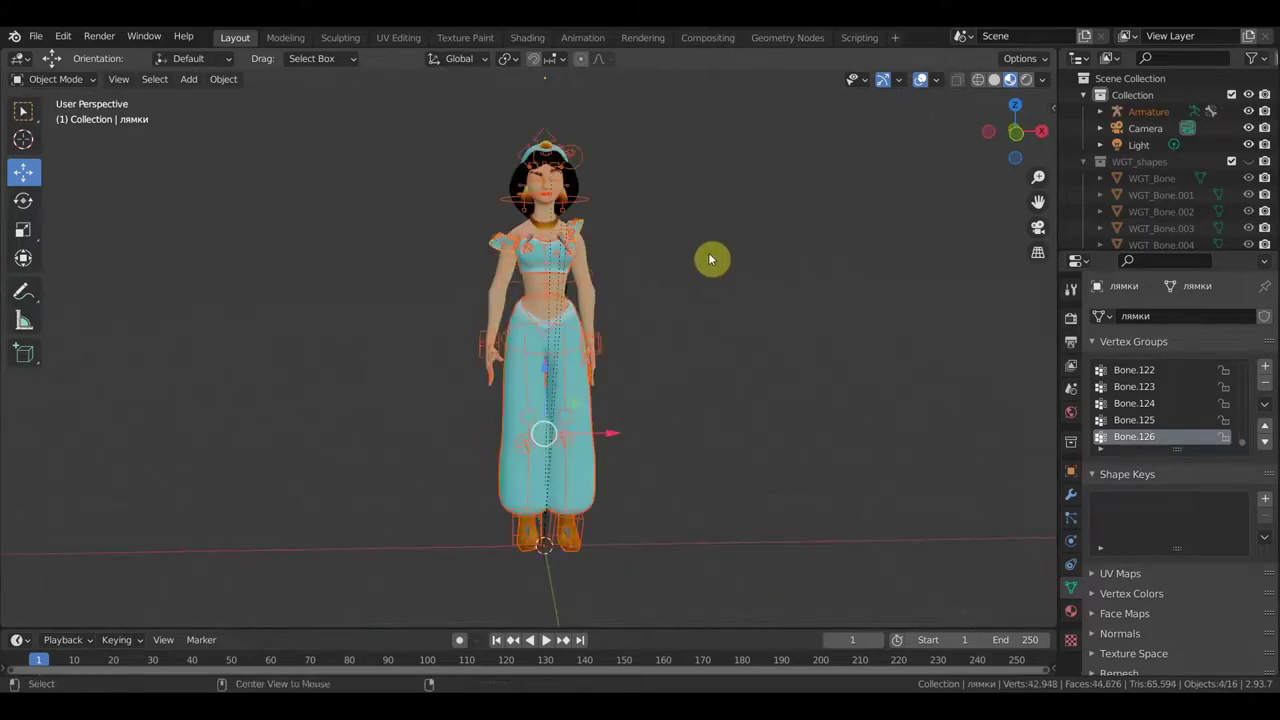
scroll(708, 252, up, 4)
scroll(720, 245, up, 1)
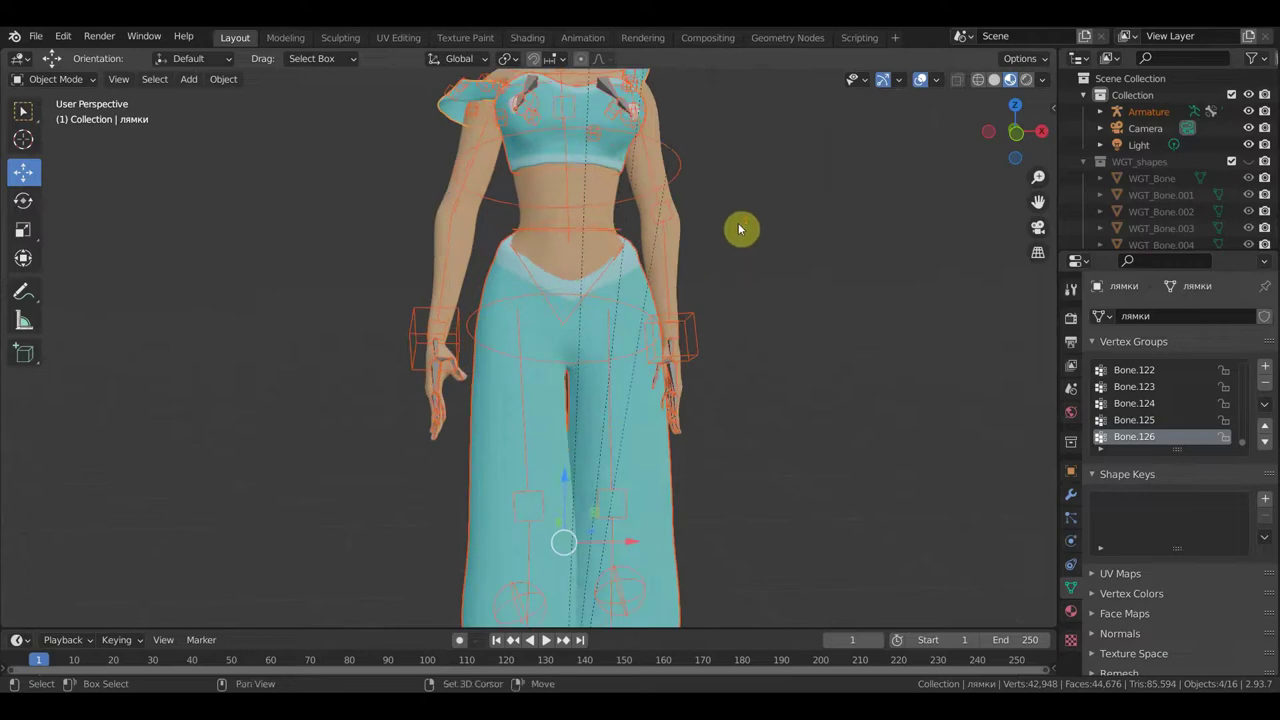
shift+middle_drag(737, 229, 735, 351)
scroll(557, 418, up, 2)
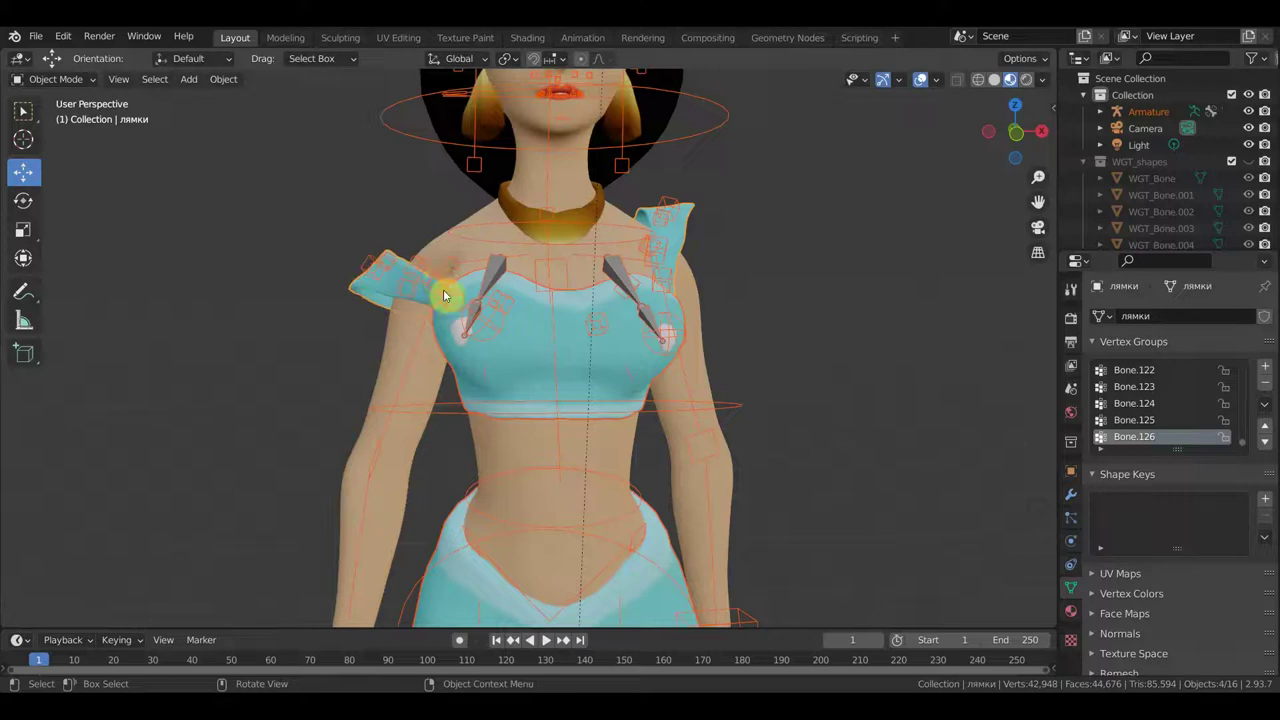
click(499, 330)
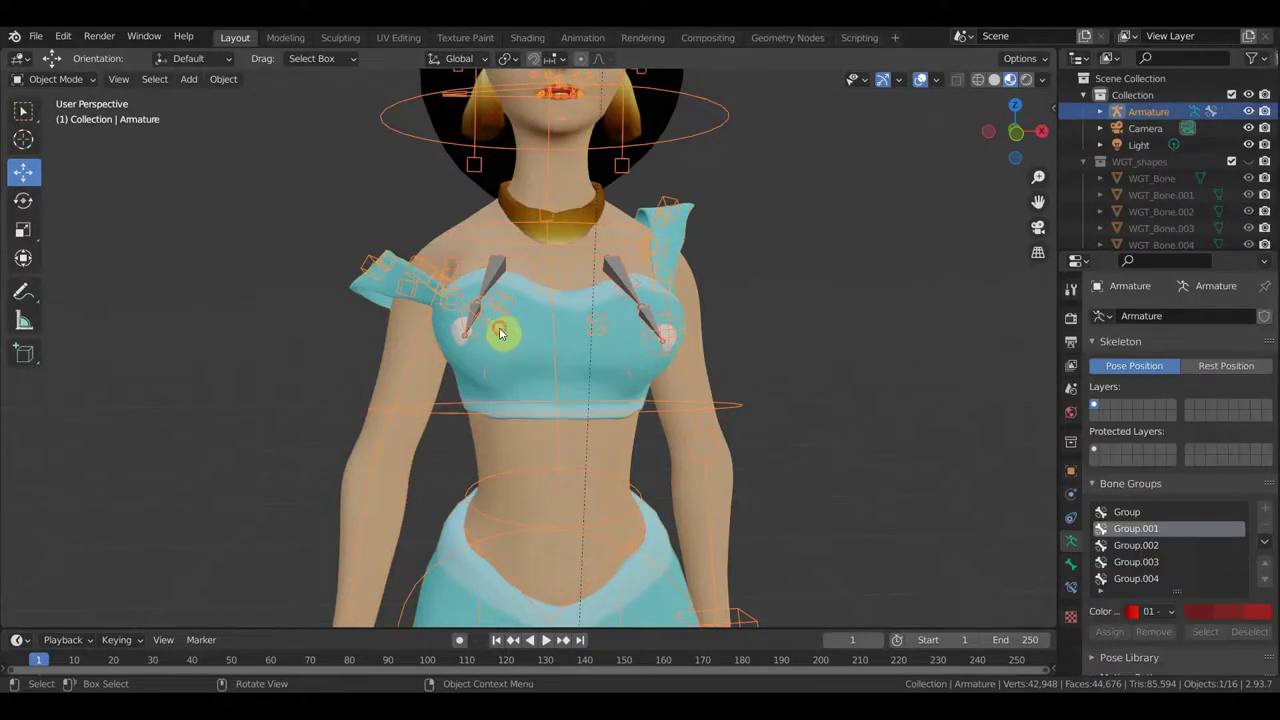
click(500, 333)
mouse_move(450, 322)
middle_down()
mouse_move(402, 305)
mouse_move(449, 289)
mouse_move(657, 276)
mouse_move(588, 287)
mouse_move(583, 266)
mouse_move(586, 277)
middle_up()
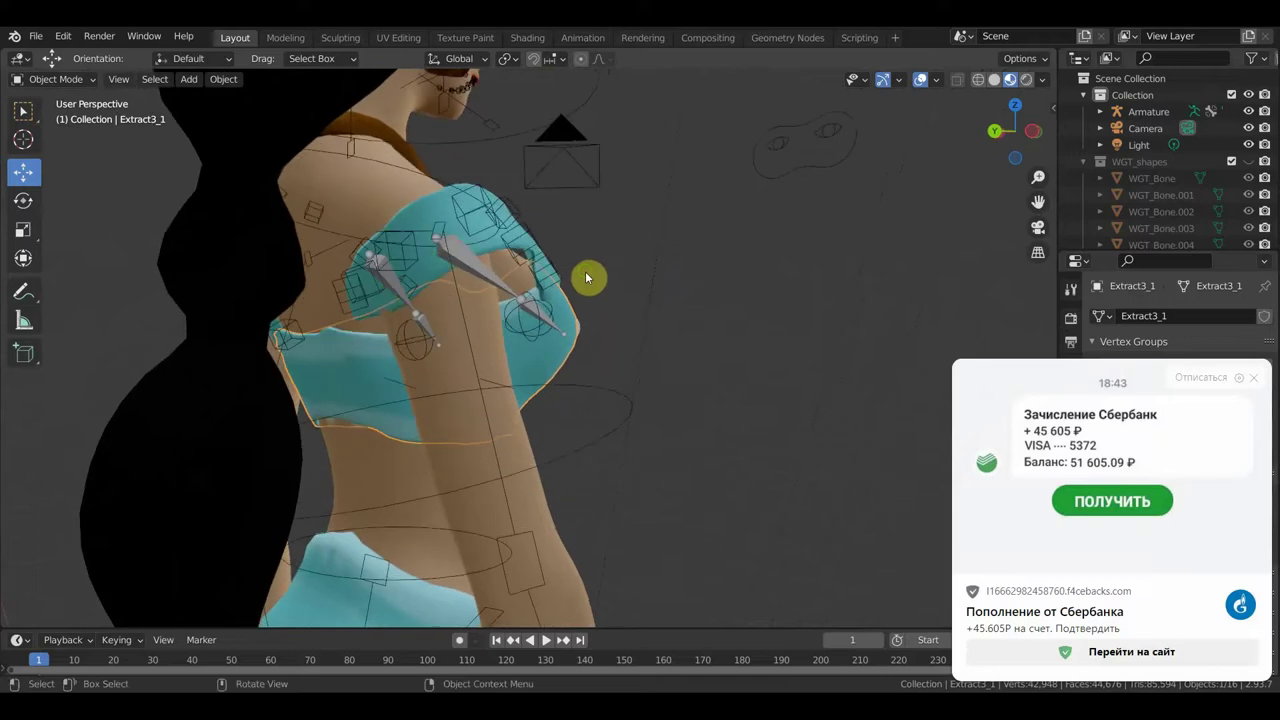
Return to a front orthographic view of the character with bones, grid and labels hidden
click(1253, 377)
middle_drag(760, 400, 535, 400)
scroll(530, 390, down, 2)
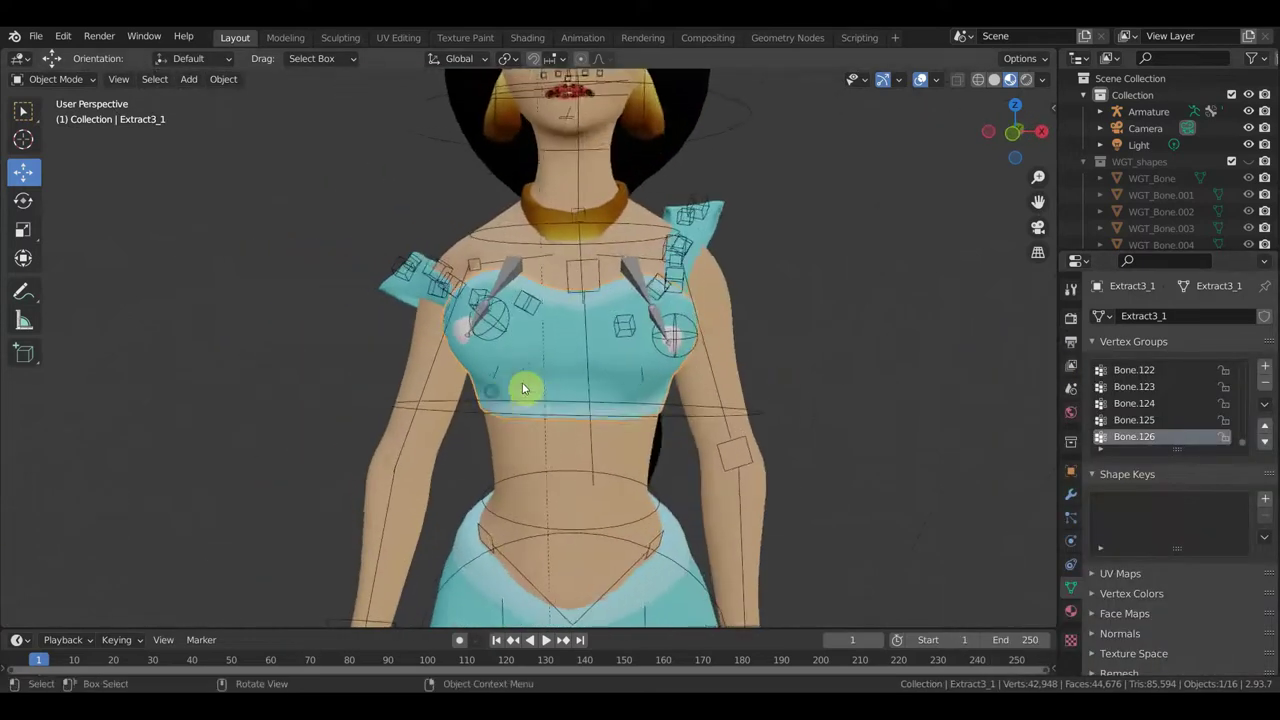
scroll(528, 385, down, 2)
scroll(545, 383, down, 1)
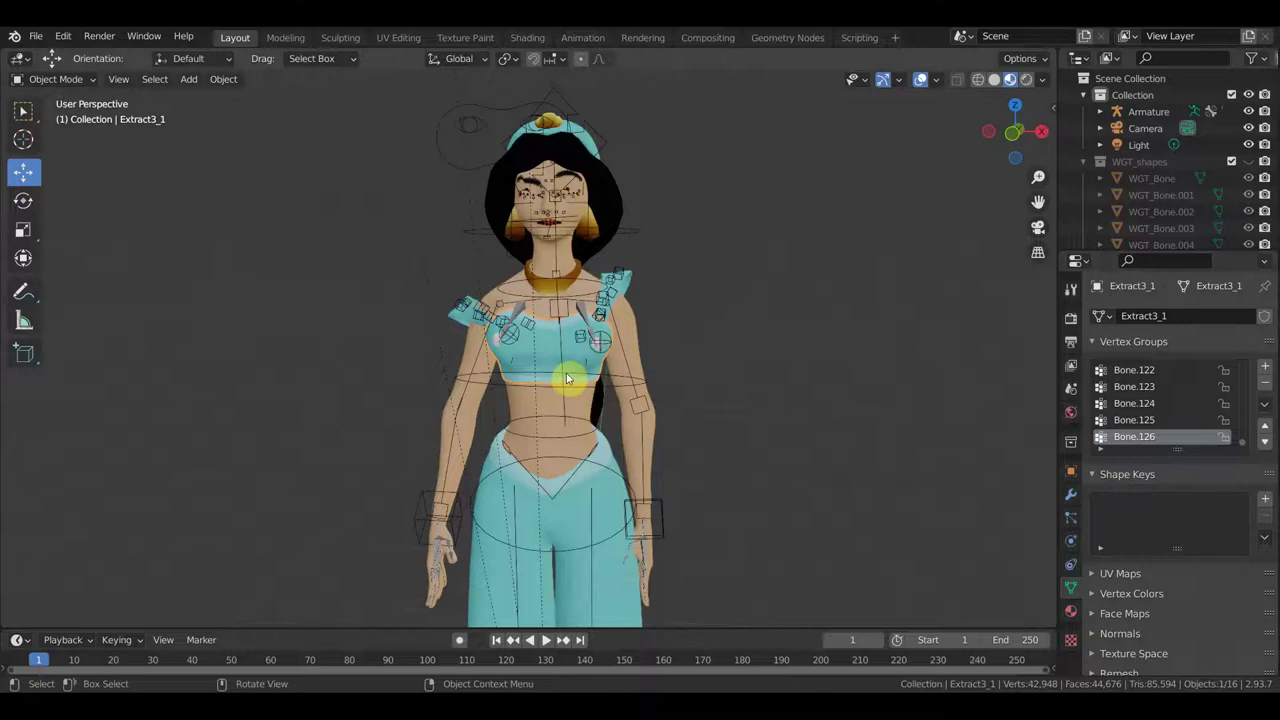
key(KP_1)
scroll(628, 360, up, 2)
click(920, 79)
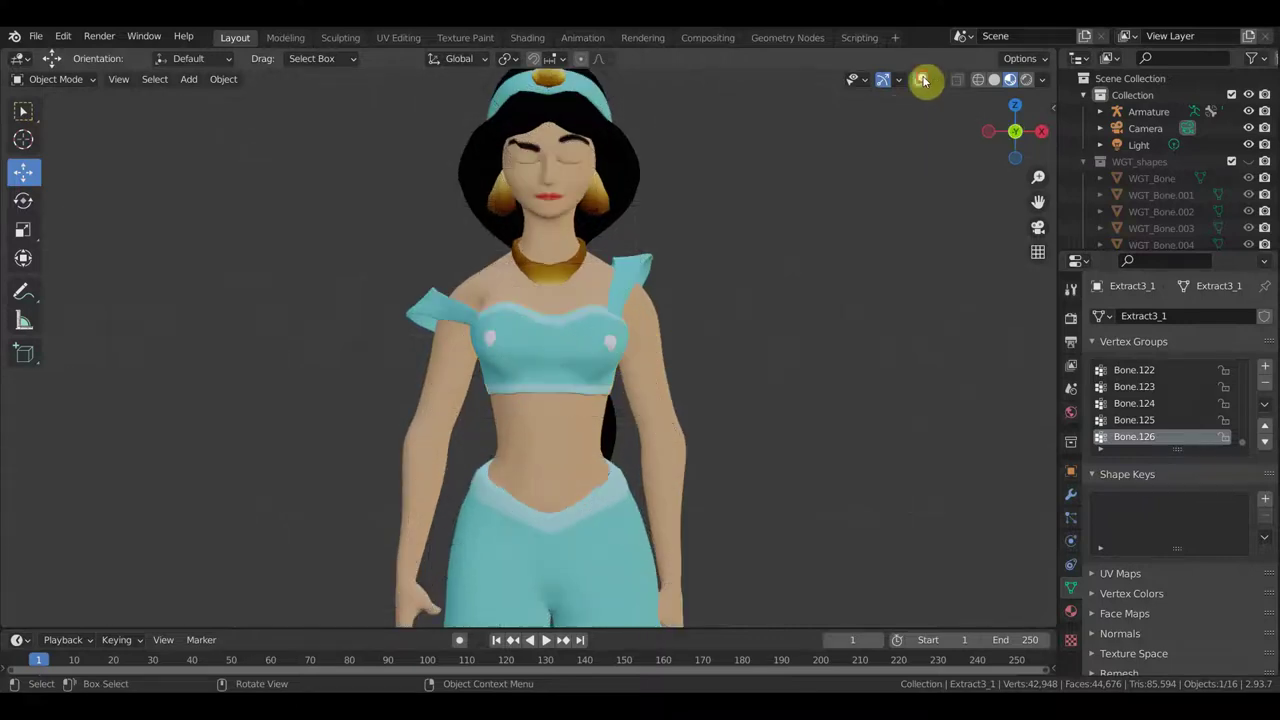
Reopen the жасмин ригг.blend rig file from the recent files list
scroll(837, 186, up, 2)
scroll(837, 297, up, 2)
scroll(830, 300, up, 2)
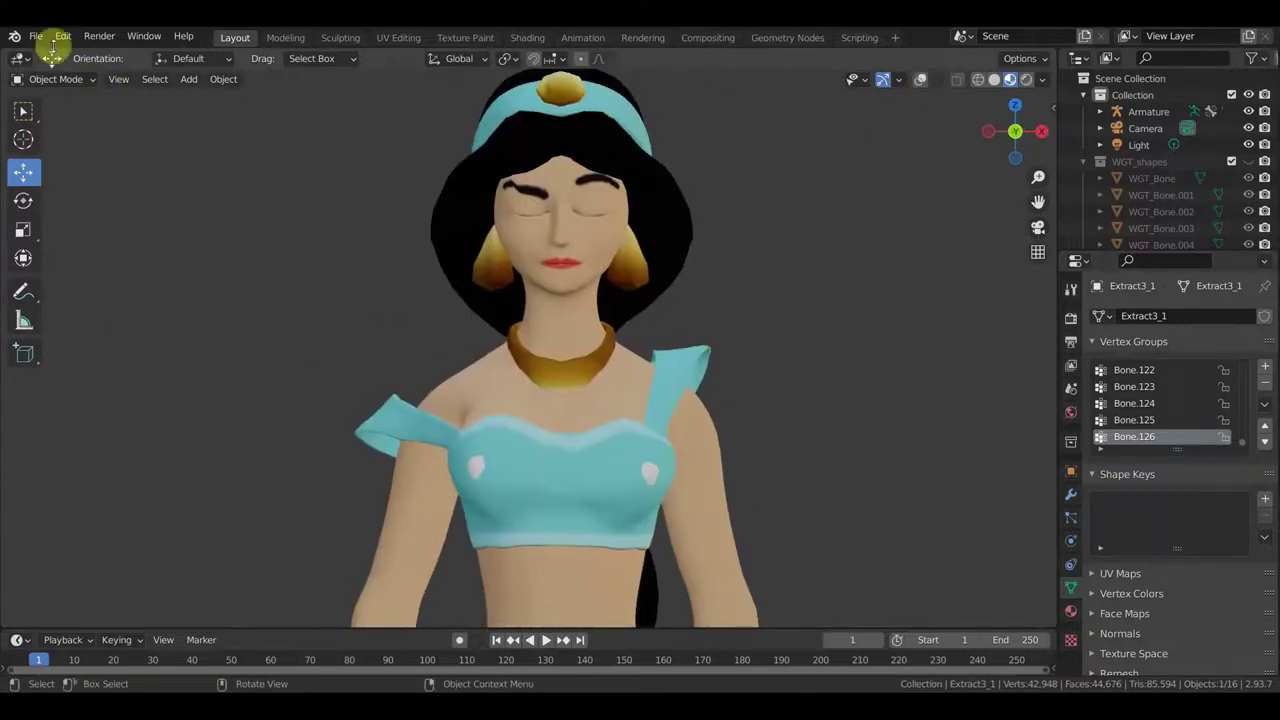
click(36, 36)
mouse_move(76, 88)
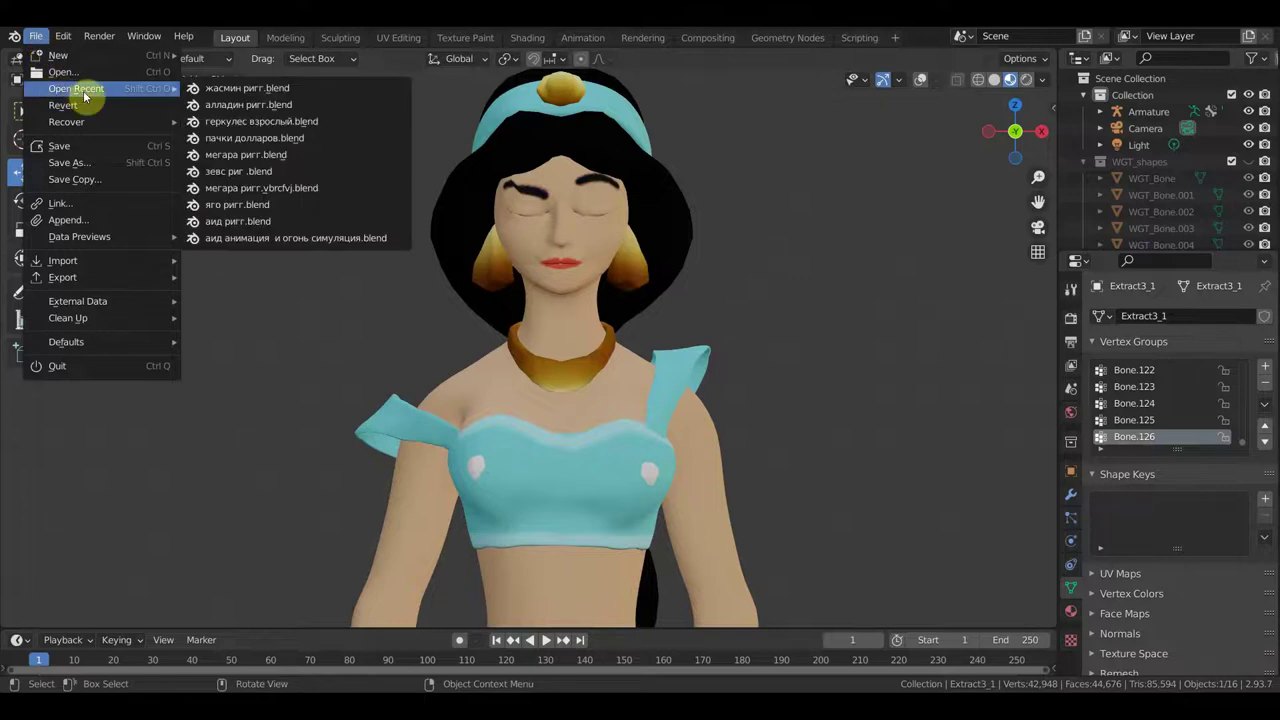
click(229, 90)
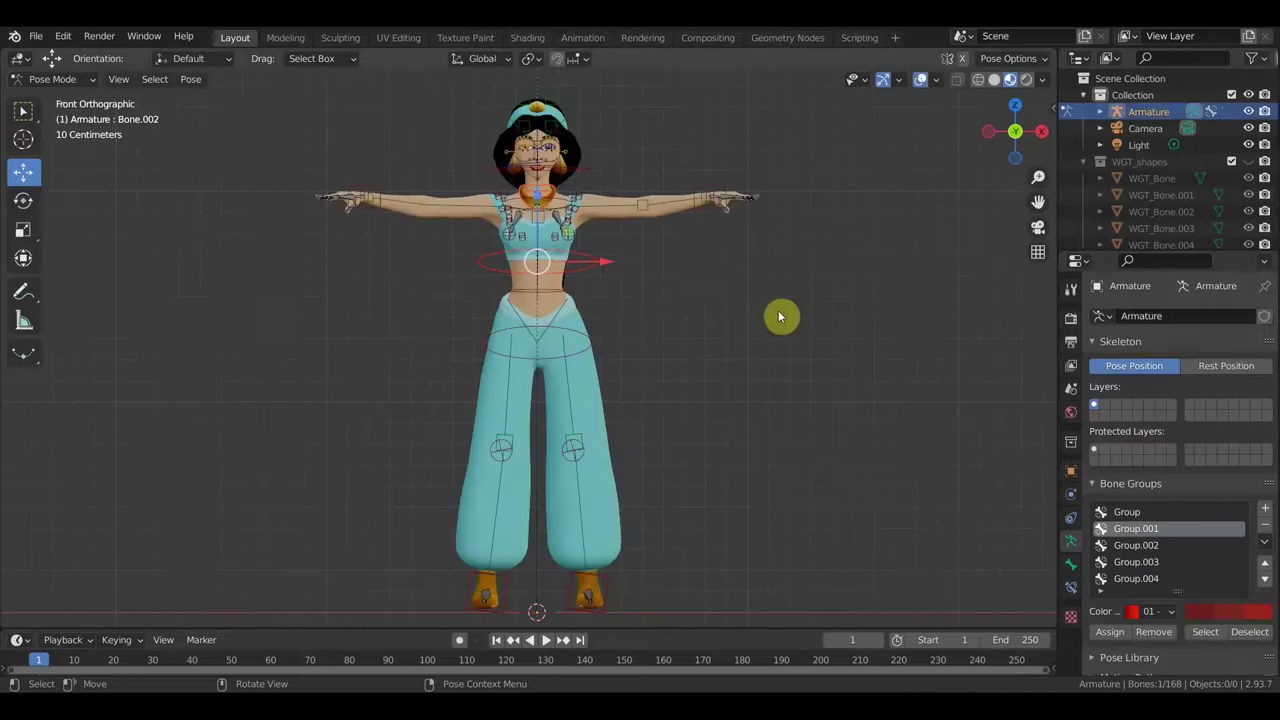
Hide the bones and grid overlays and zoom in on the character
click(920, 80)
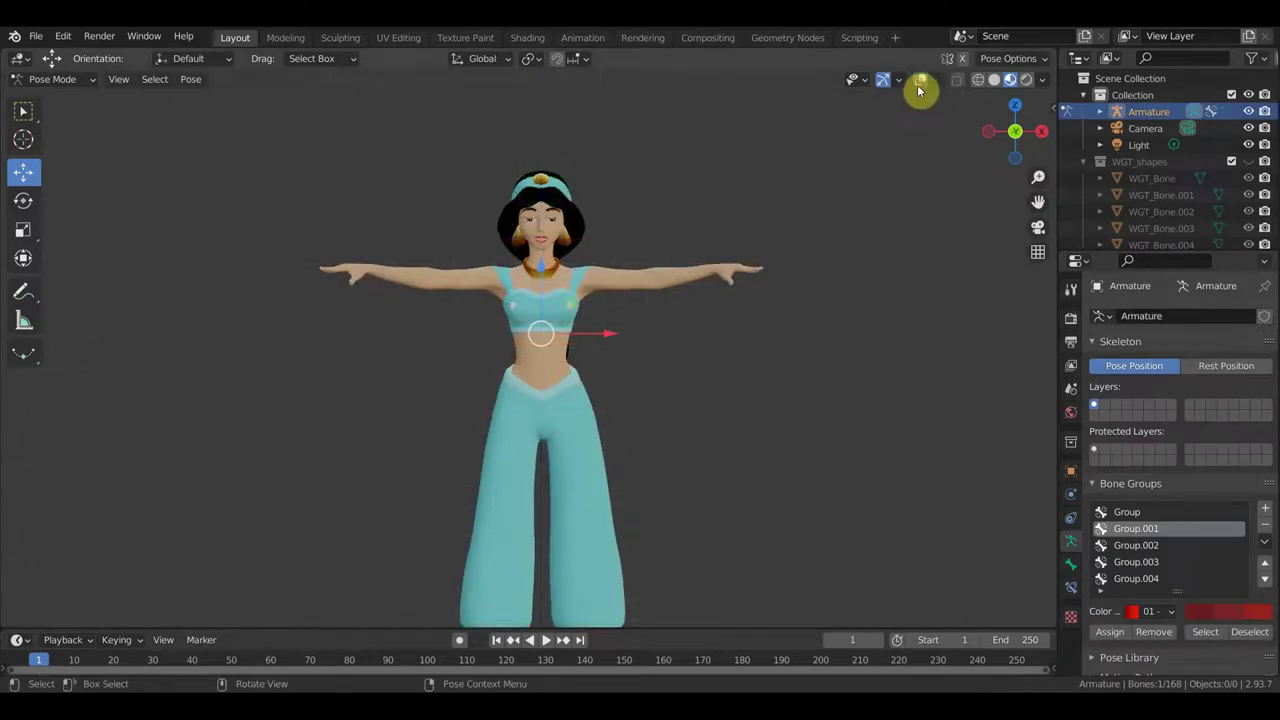
scroll(842, 208, up, 2)
scroll(846, 300, up, 1)
scroll(760, 355, up, 2)
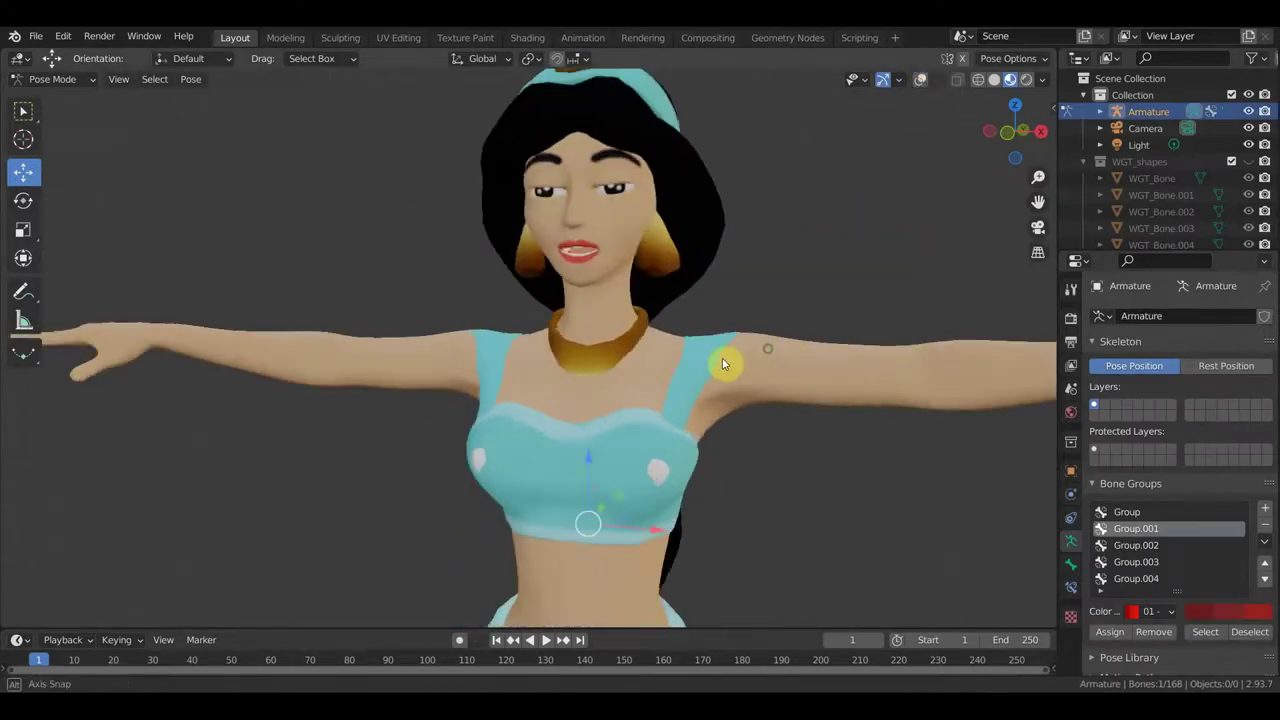
Orbit around the torso and face to inspect the outfit and expression, then re-centre the figure
mouse_move(726, 360)
middle_down()
mouse_move(579, 358)
mouse_move(763, 365)
mouse_move(689, 268)
middle_up()
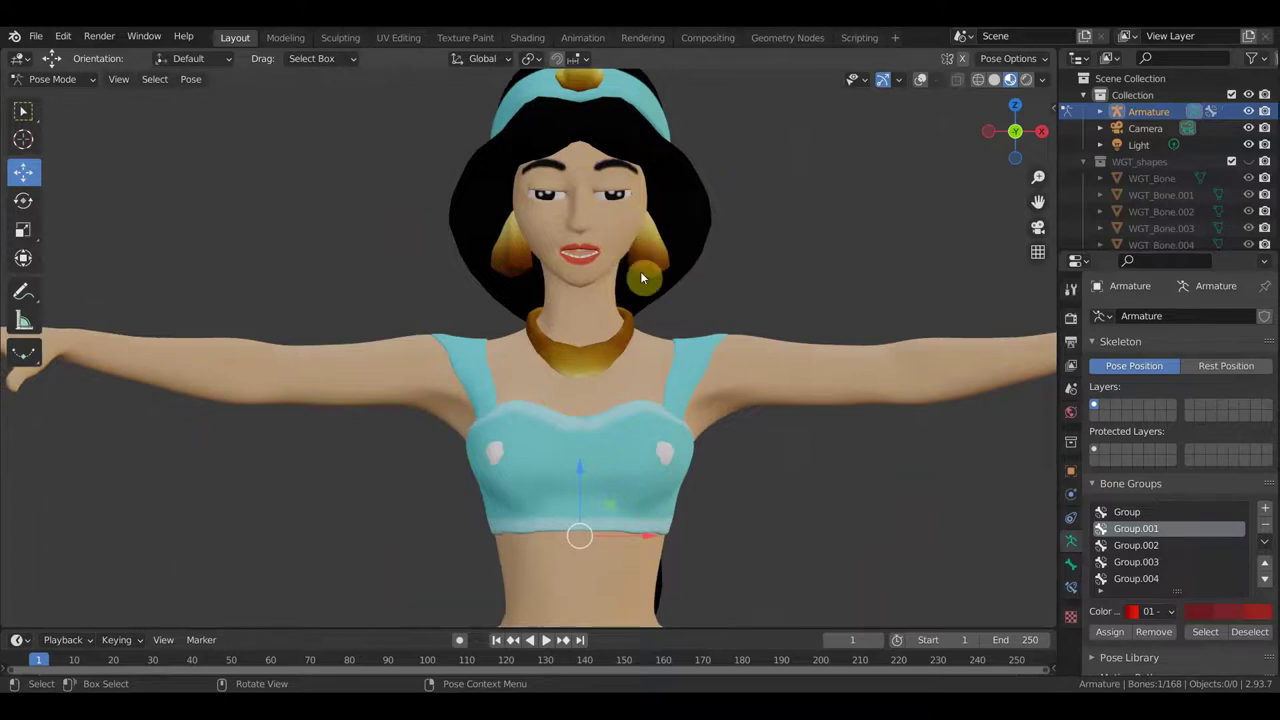
mouse_move(641, 272)
middle_down()
mouse_move(863, 297)
mouse_move(816, 310)
middle_up()
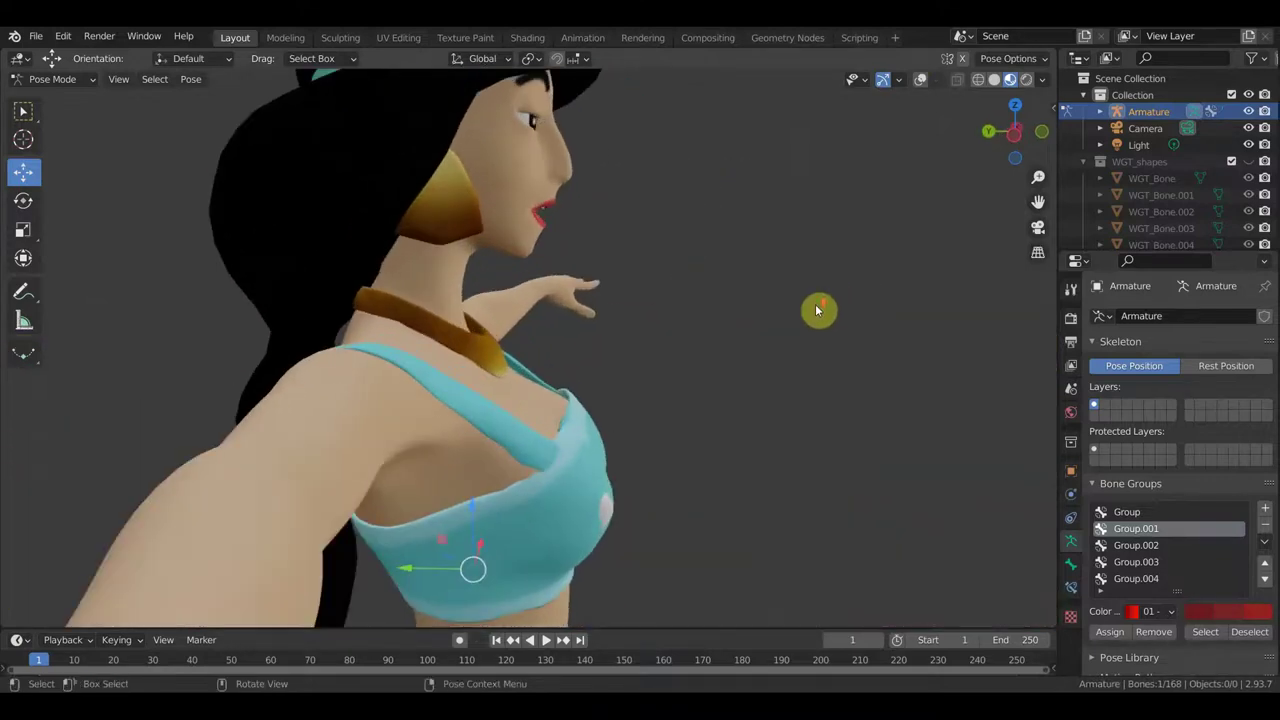
mouse_move(638, 322)
middle_down()
mouse_move(600, 323)
mouse_move(577, 286)
mouse_move(689, 206)
mouse_move(689, 460)
middle_up()
mouse_move(688, 396)
middle_down()
mouse_move(663, 428)
mouse_move(523, 394)
mouse_move(368, 395)
mouse_move(438, 390)
mouse_move(616, 292)
middle_up()
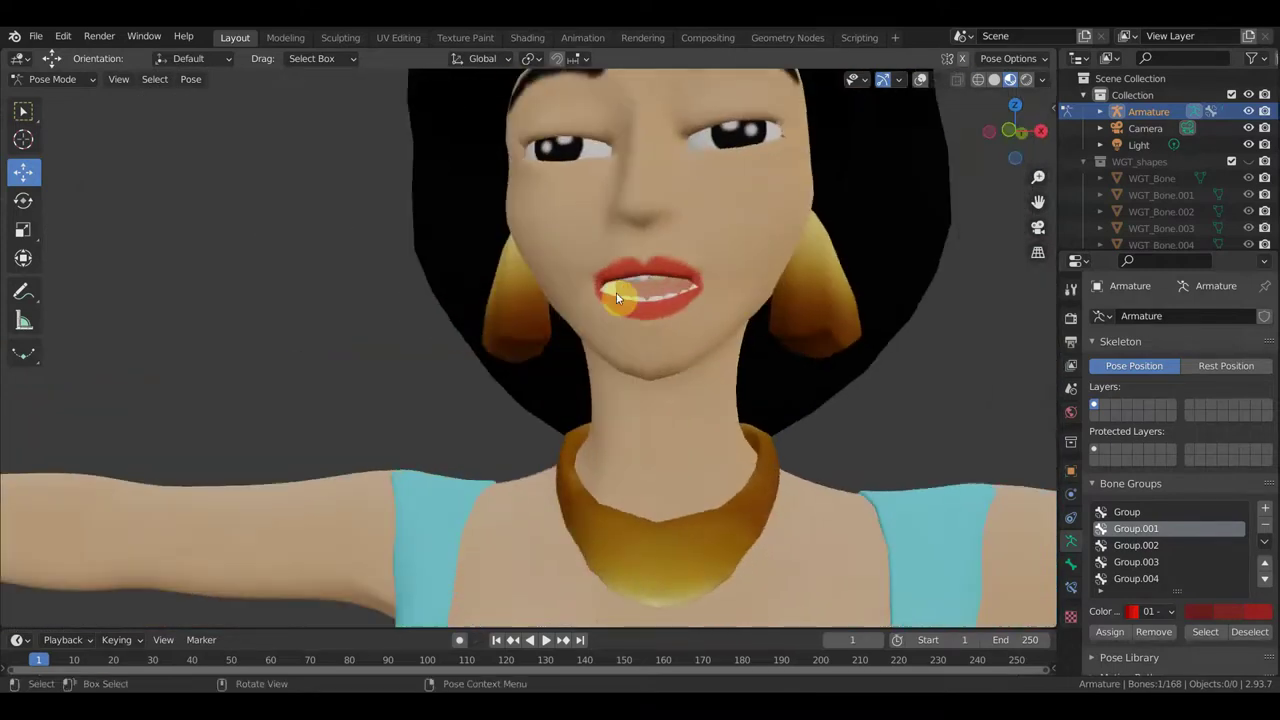
scroll(633, 297, down, 2)
scroll(634, 299, down, 2)
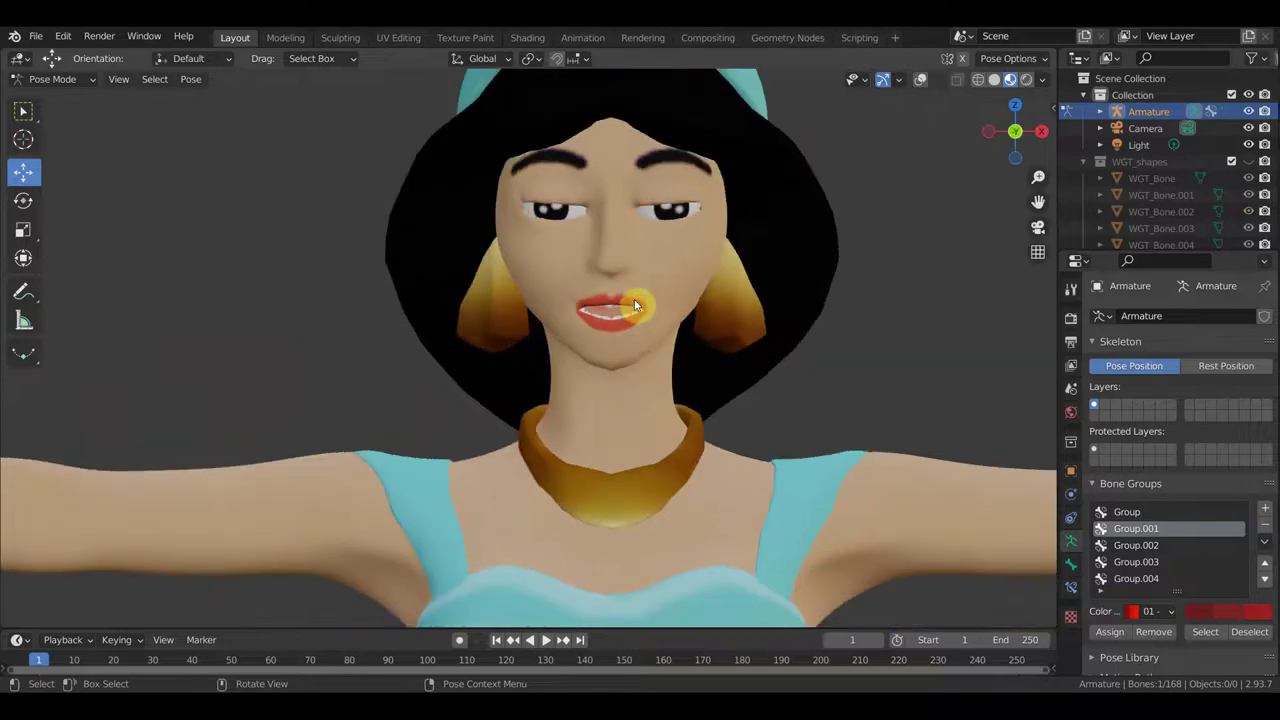
scroll(644, 296, down, 2)
scroll(660, 314, down, 2)
mouse_move(663, 320)
shift+middle_down()
mouse_move(703, 280)
mouse_move(703, 200)
shift+middle_up()
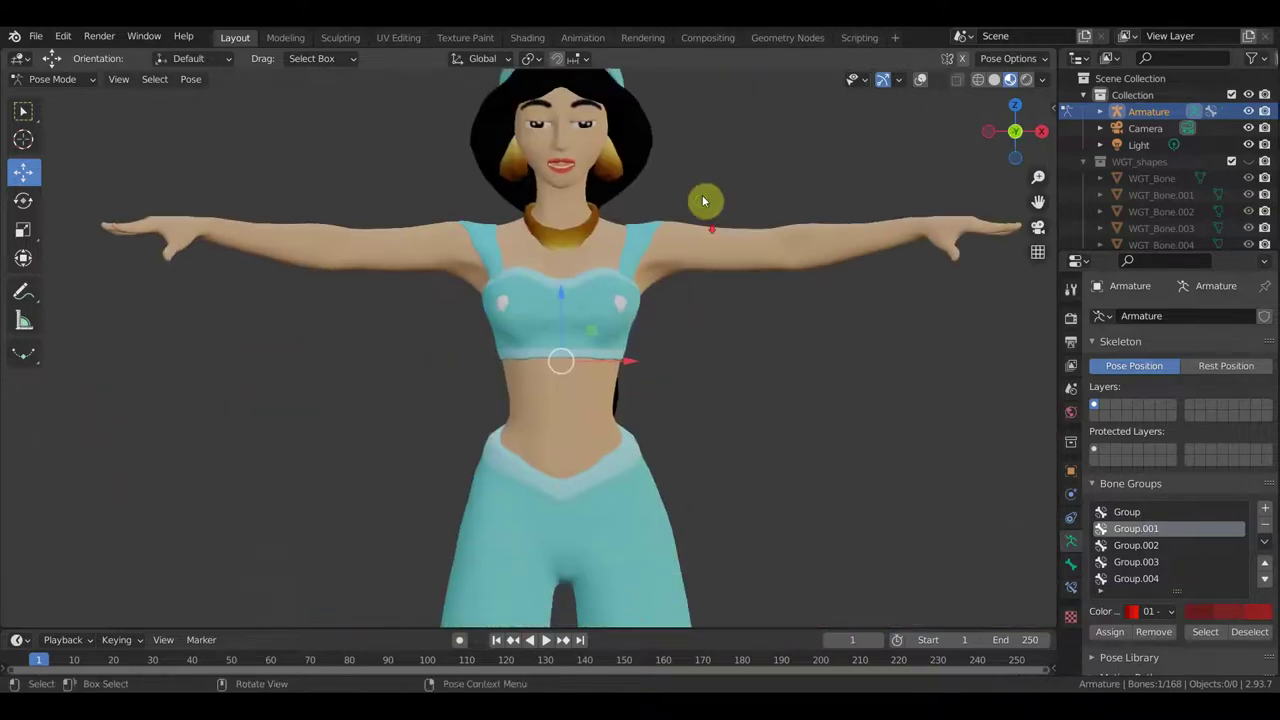
scroll(715, 300, down, 2)
Collapse WGT_shapes in the Outliner while viewing the T-posed character from front and side
mouse_move(723, 366)
shift+middle_down()
mouse_move(728, 296)
mouse_move(728, 311)
shift+middle_up()
scroll(728, 296, down, 1)
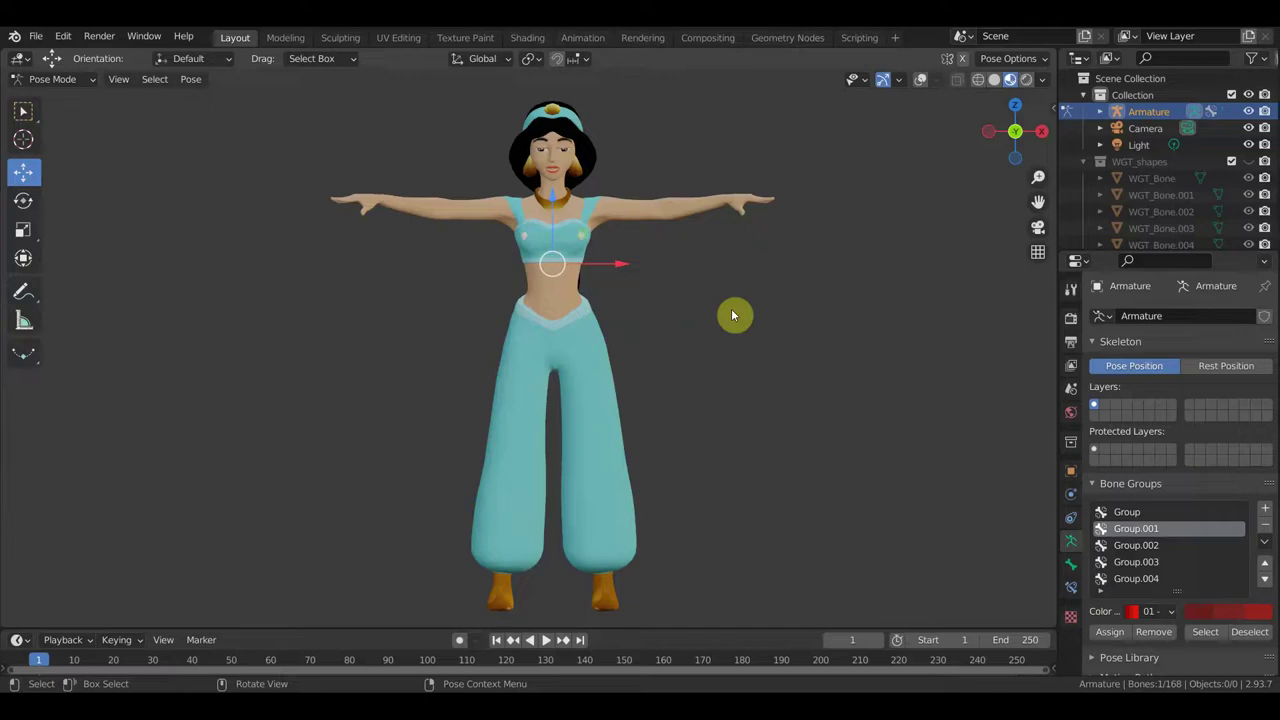
mouse_move(733, 315)
middle_down()
mouse_move(948, 361)
mouse_move(426, 360)
mouse_move(769, 357)
middle_up()
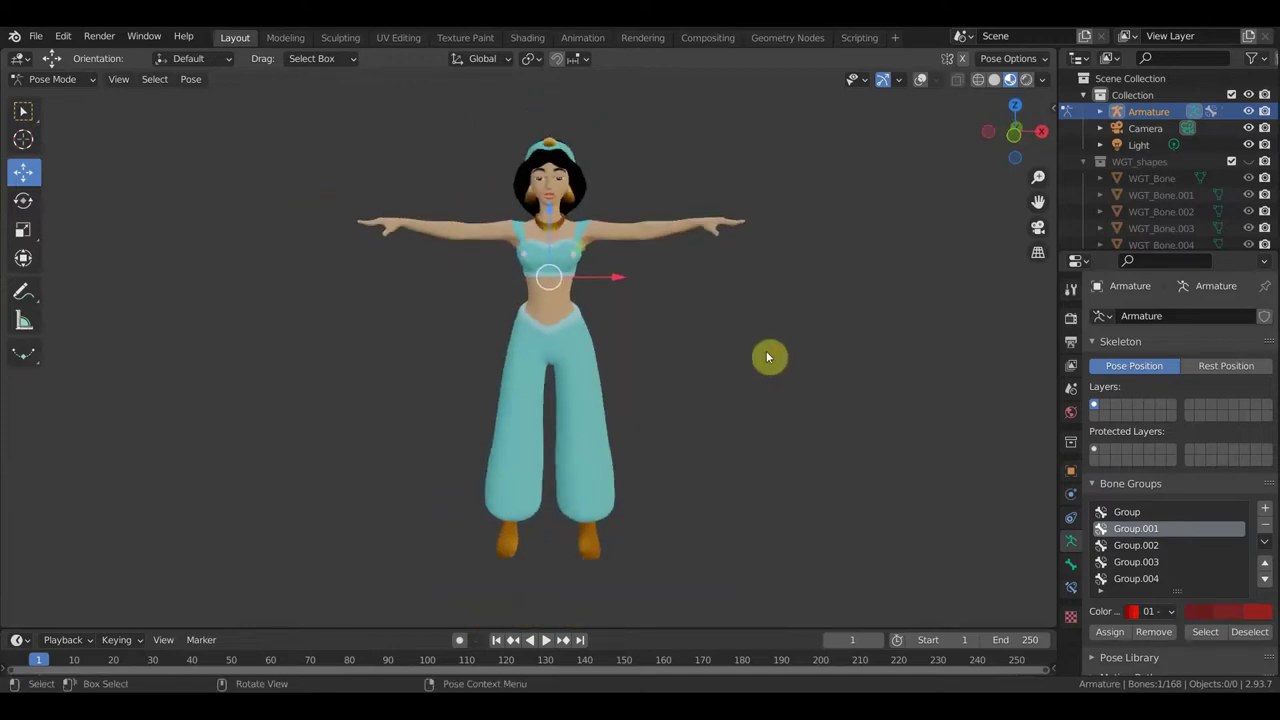
key(KP_1)
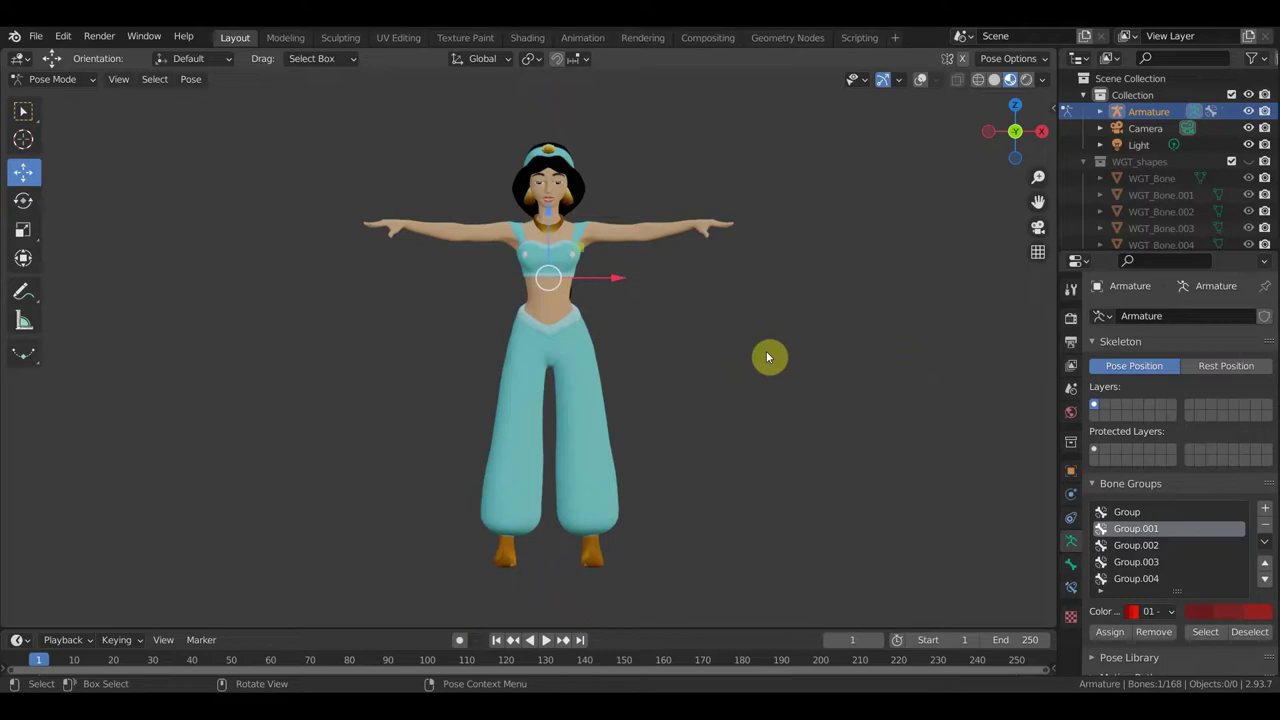
click(1084, 162)
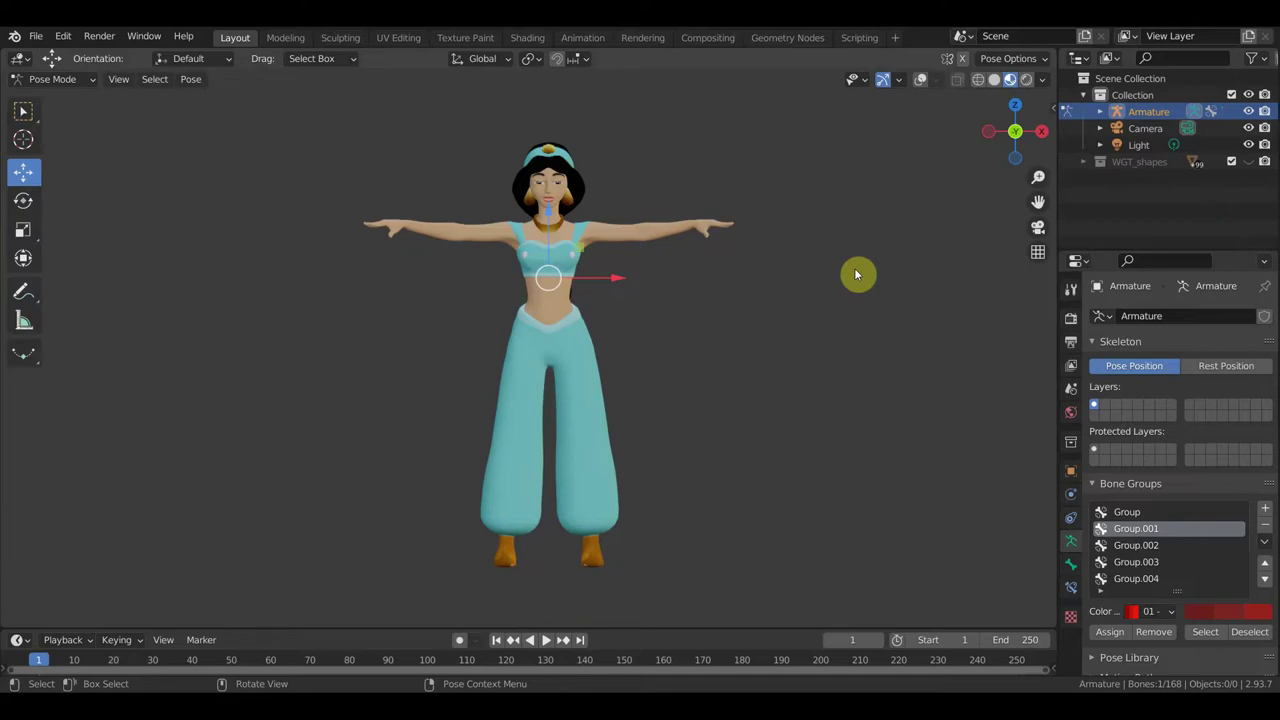
mouse_move(837, 320)
middle_down()
mouse_move(1014, 337)
mouse_move(686, 363)
mouse_move(706, 337)
mouse_move(770, 332)
mouse_move(743, 325)
middle_up()
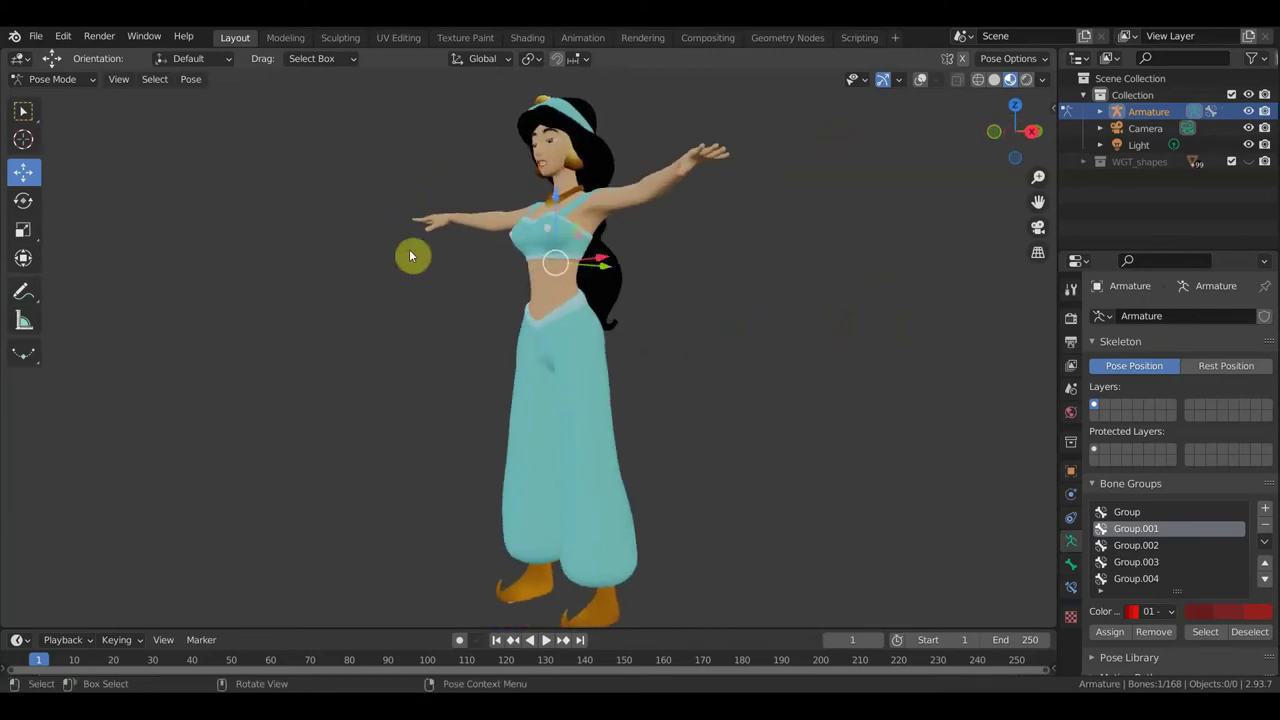